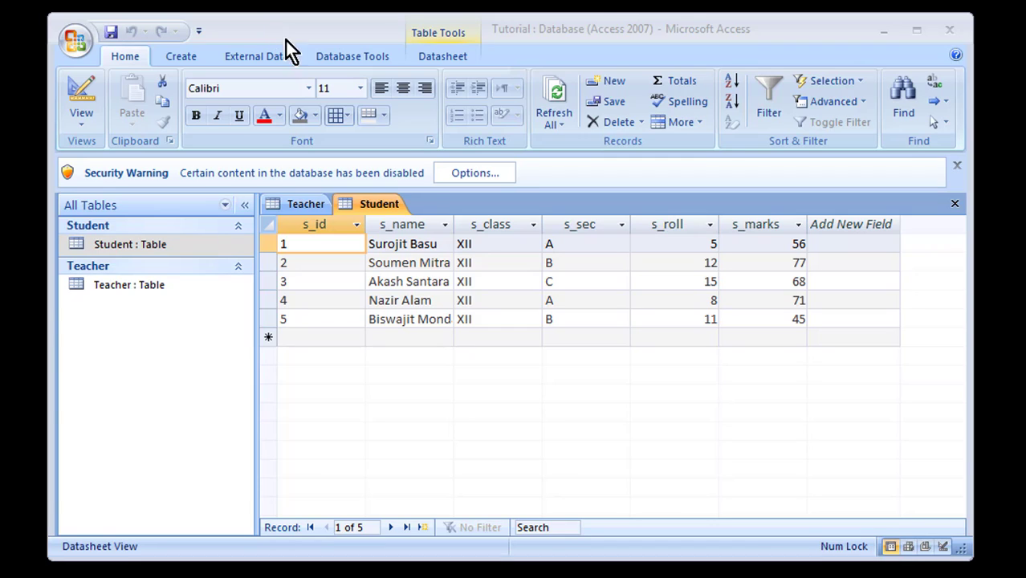
- Examine the Student table's fields from s_id to s_roll and several of its records
click(312, 224)
click(402, 224)
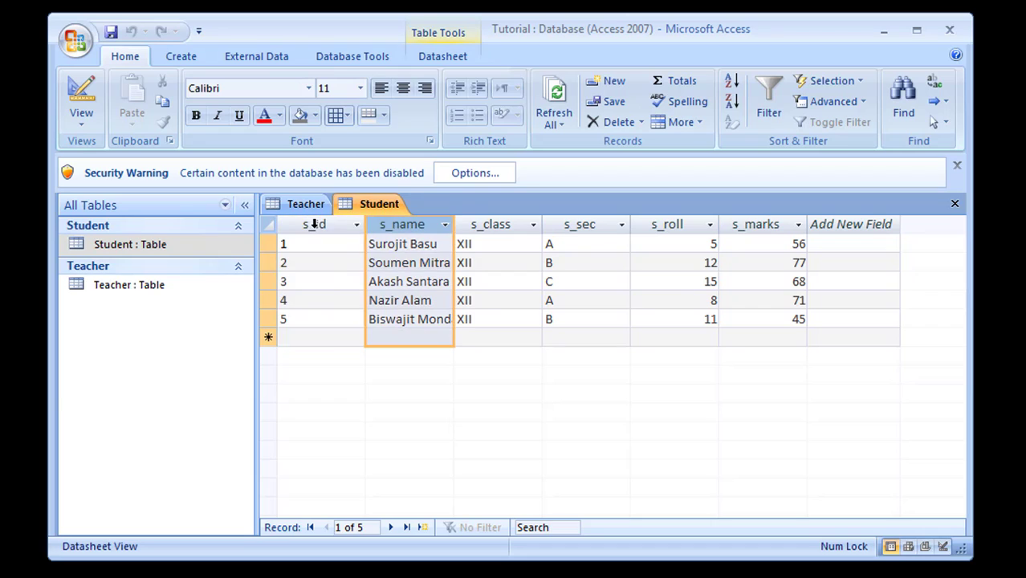
click(314, 225)
click(408, 224)
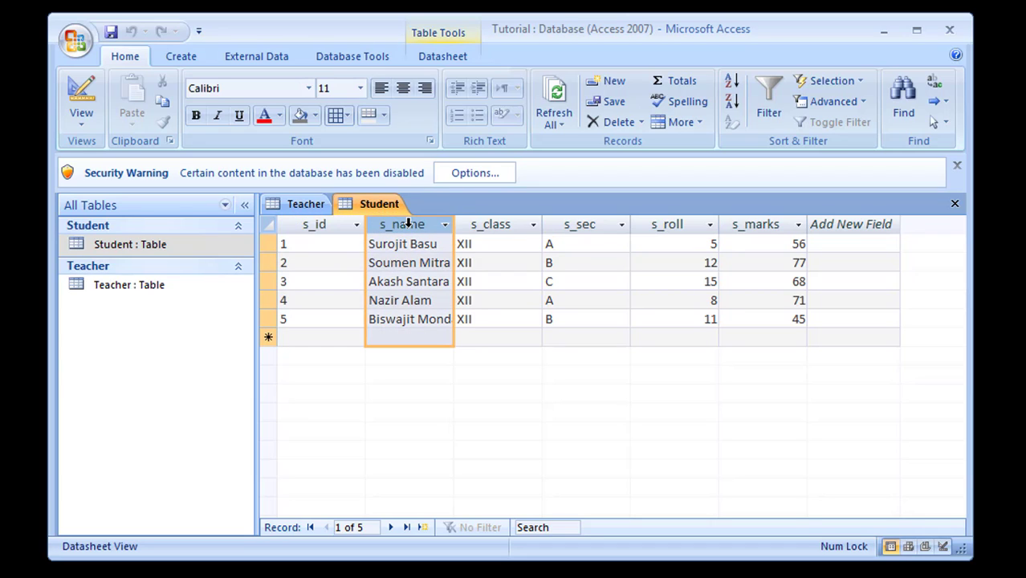
click(503, 220)
click(581, 217)
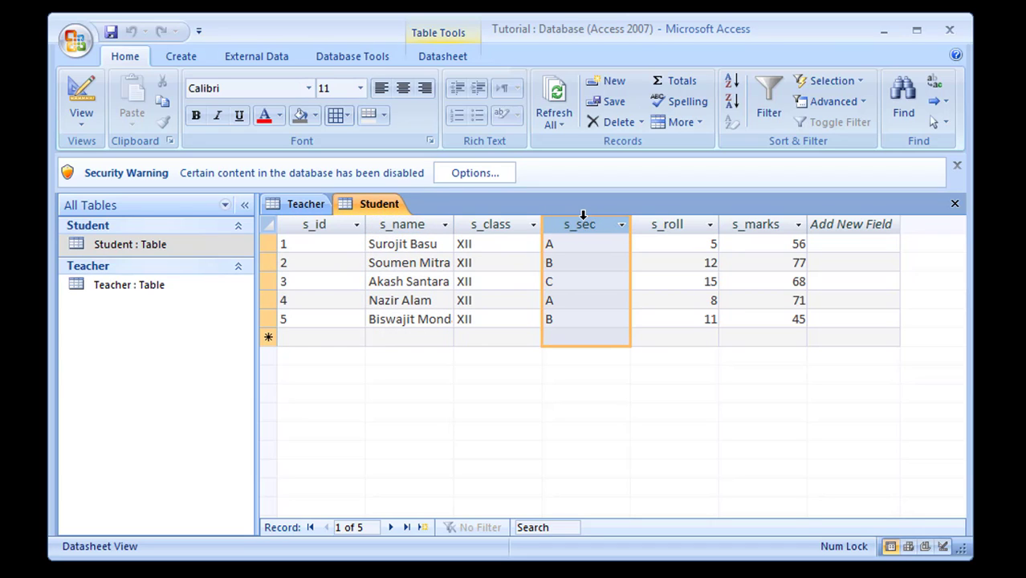
click(659, 222)
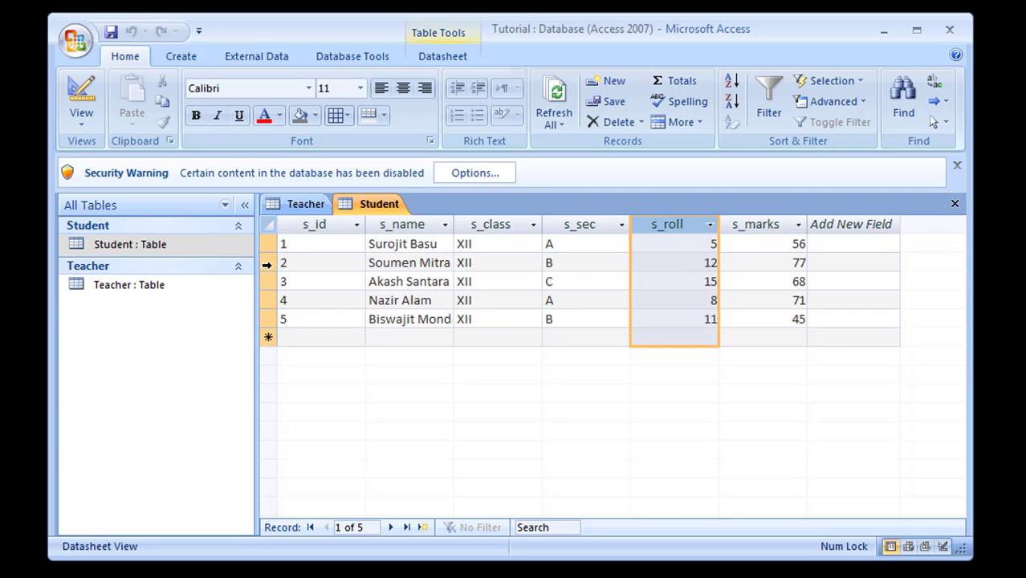
click(267, 263)
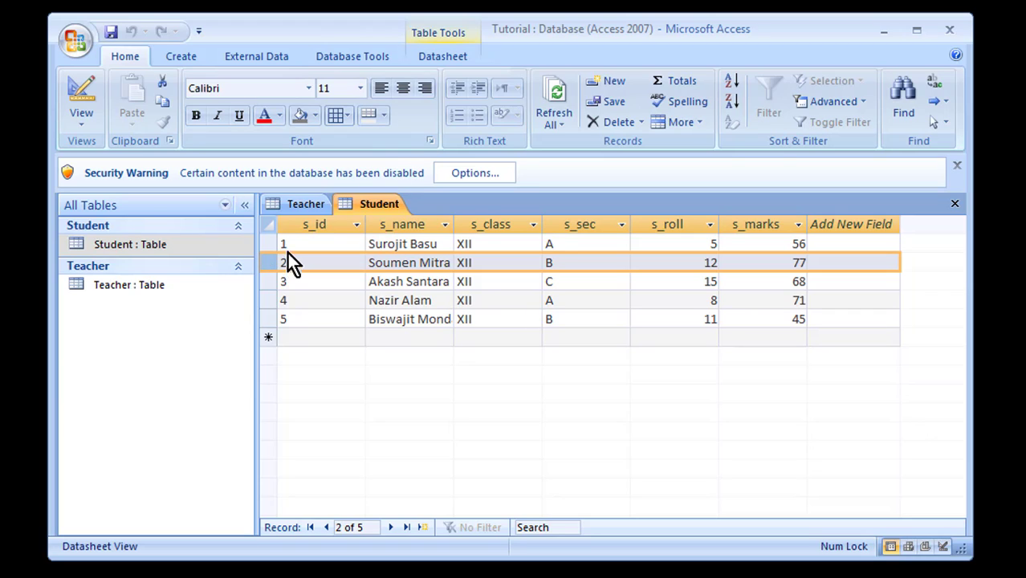
click(338, 299)
click(337, 321)
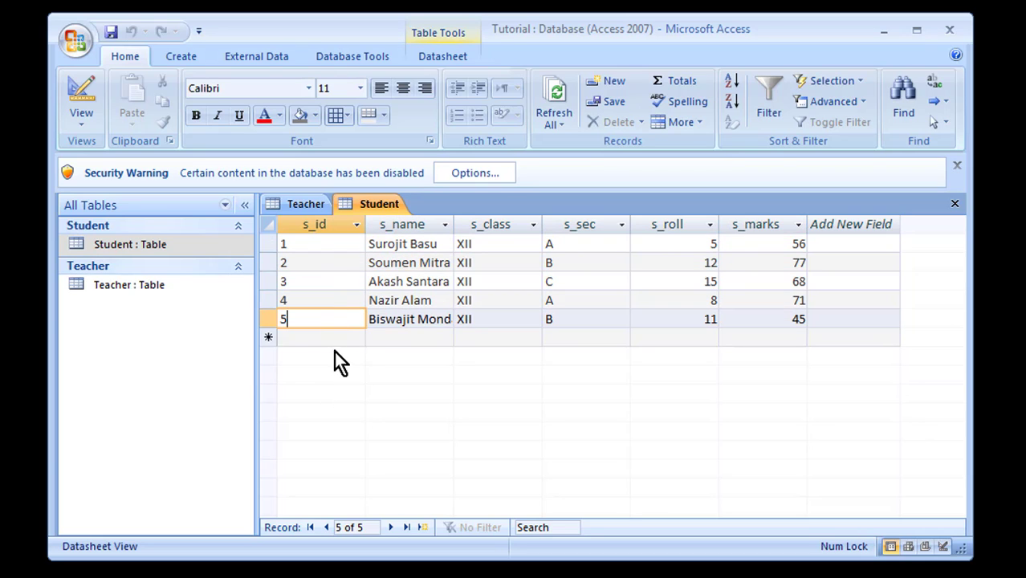
click(337, 298)
- Set the s_roll value of the record with s_id 3 to 13 and save the Student table
click(428, 281)
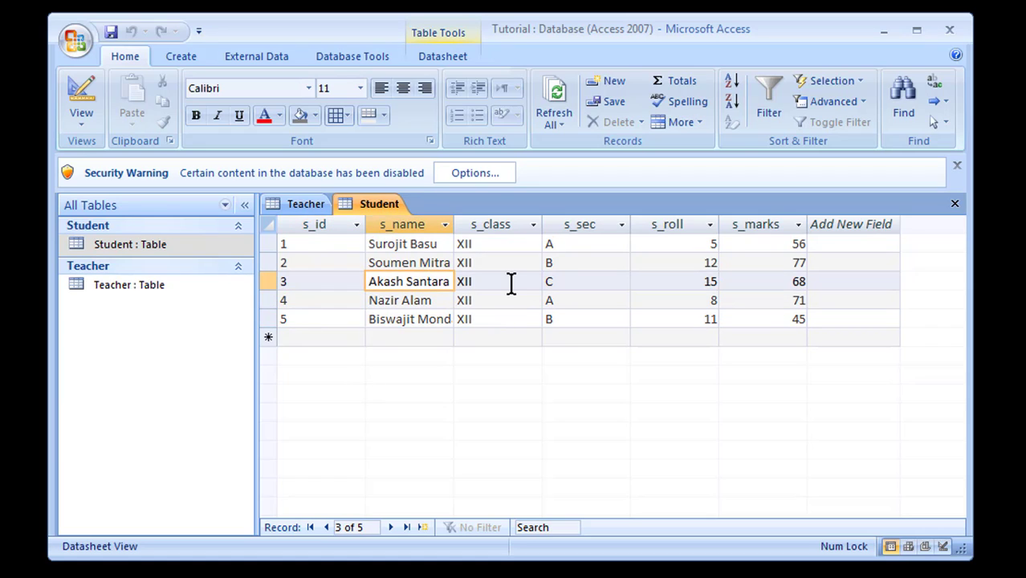
click(591, 281)
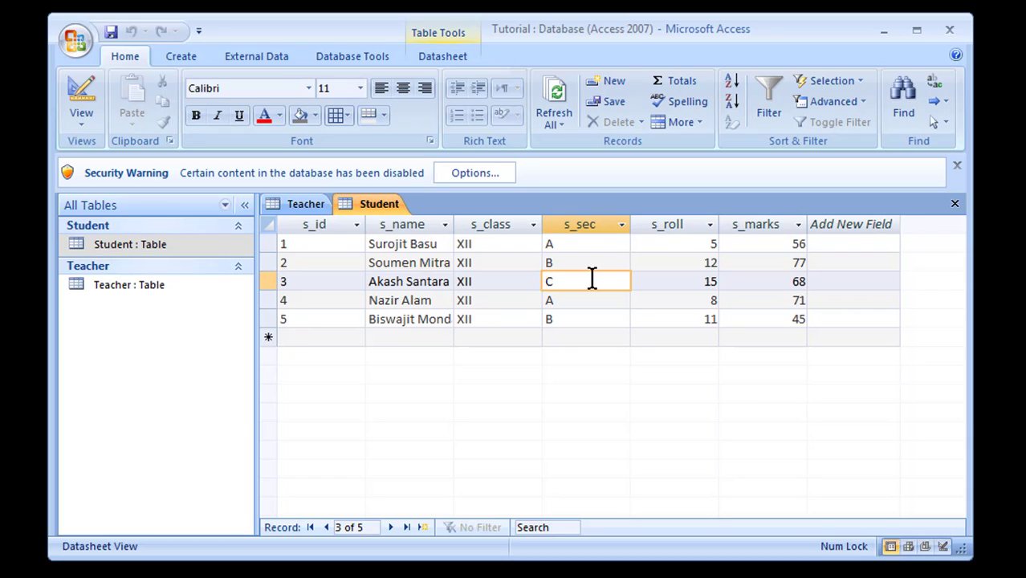
key(Tab)
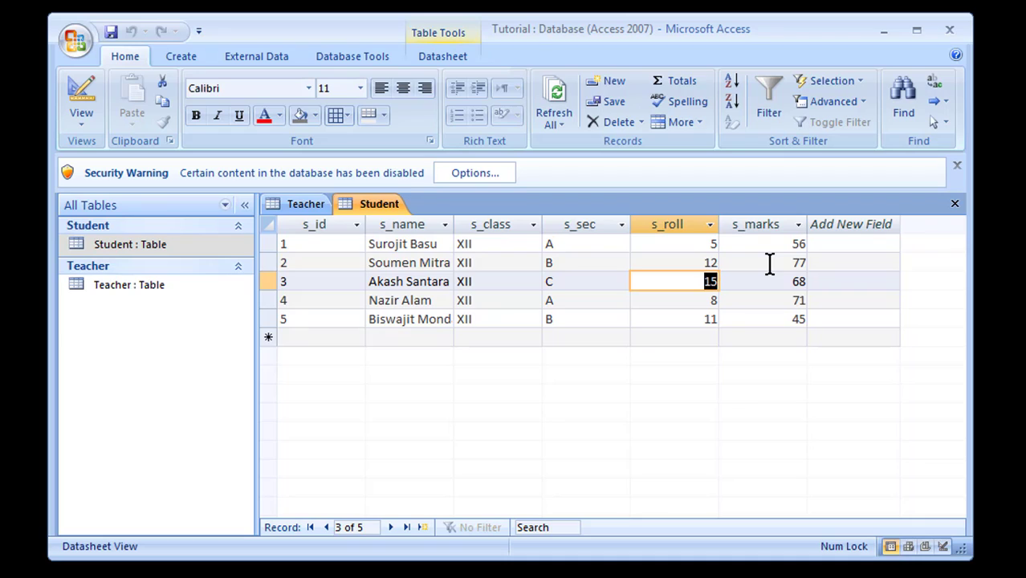
text(13)
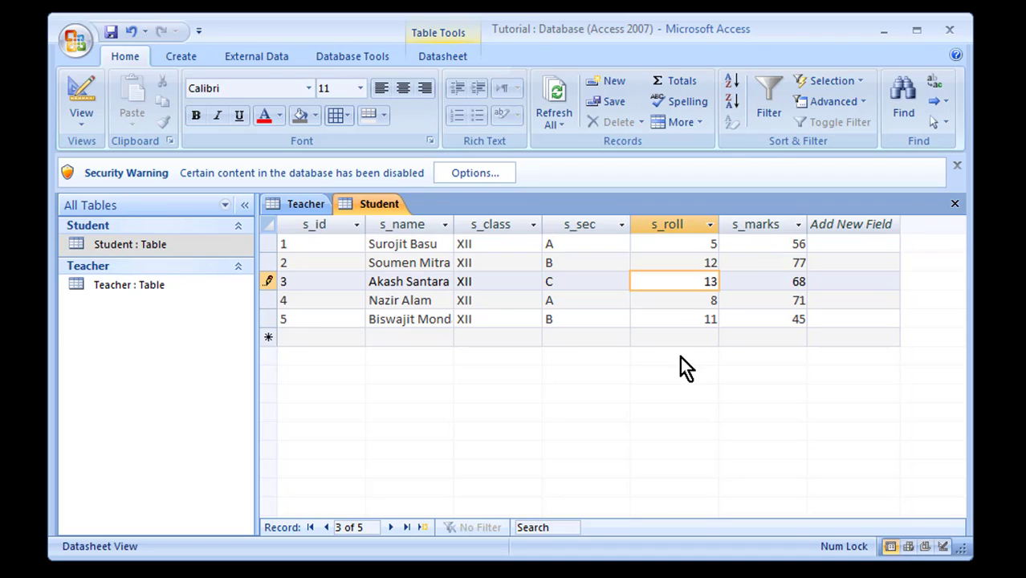
click(110, 37)
click(305, 224)
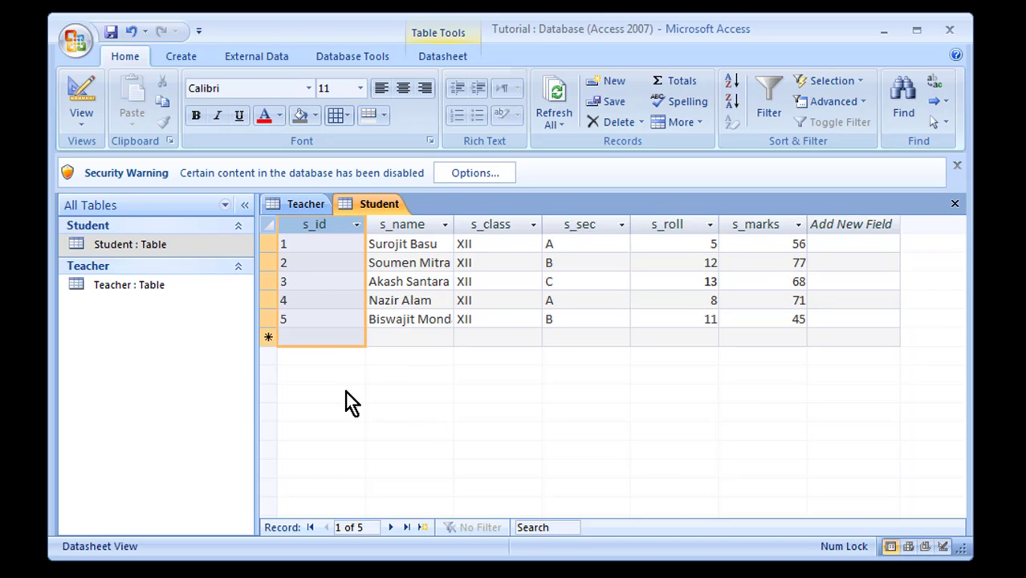
click(307, 264)
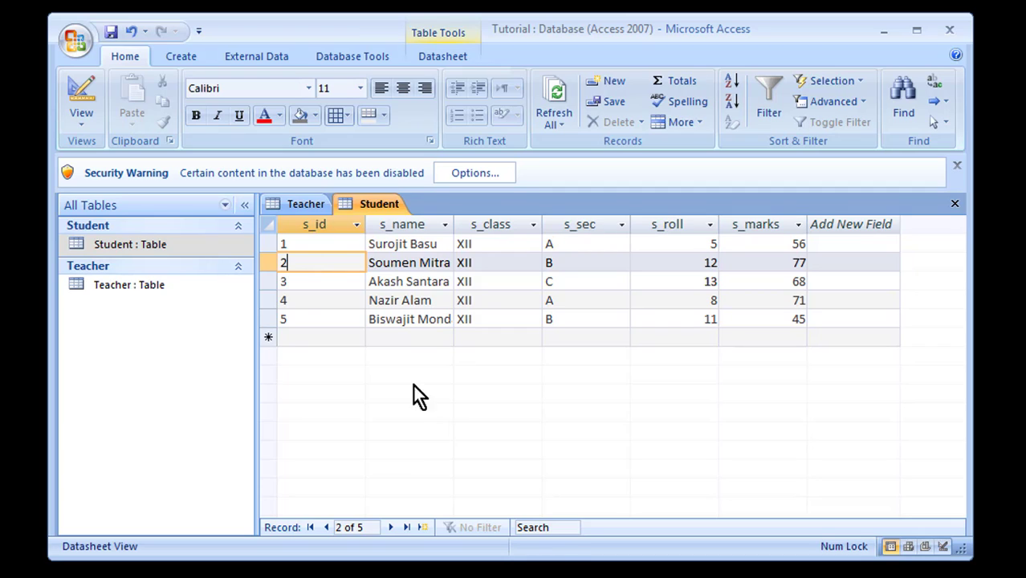
click(372, 263)
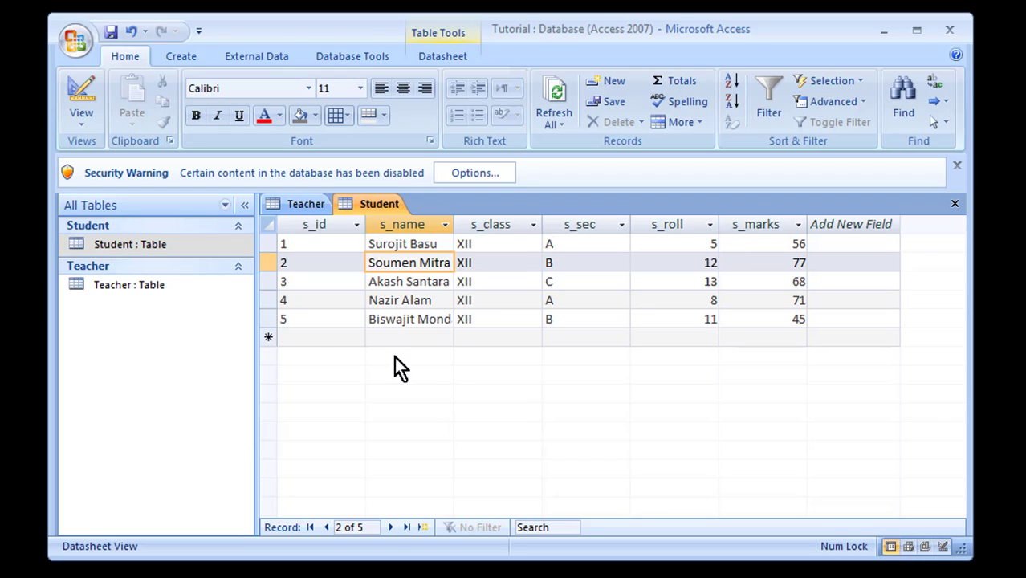
- Start a new record in the Student table and give it the s_id 5
click(281, 337)
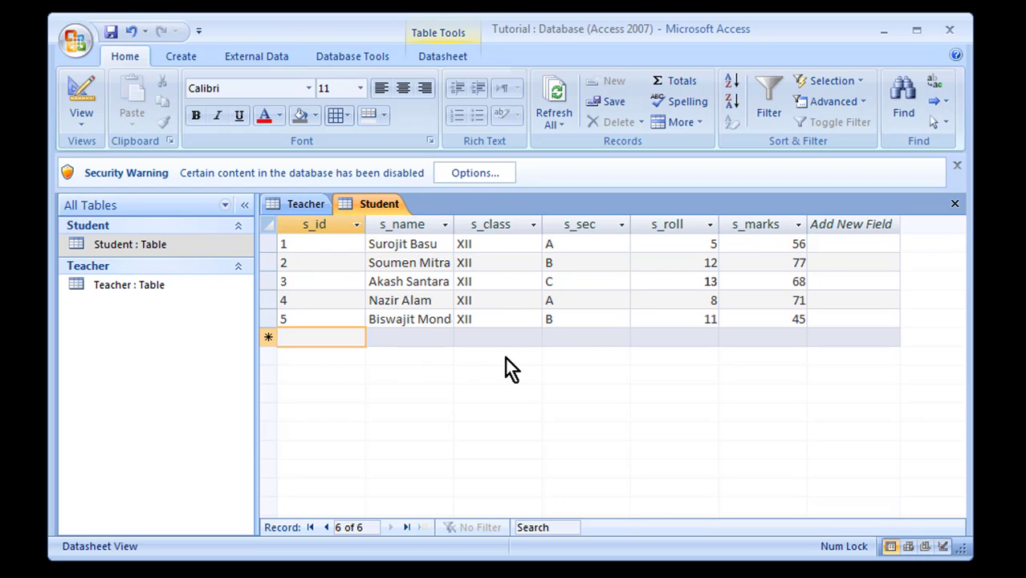
text(6)
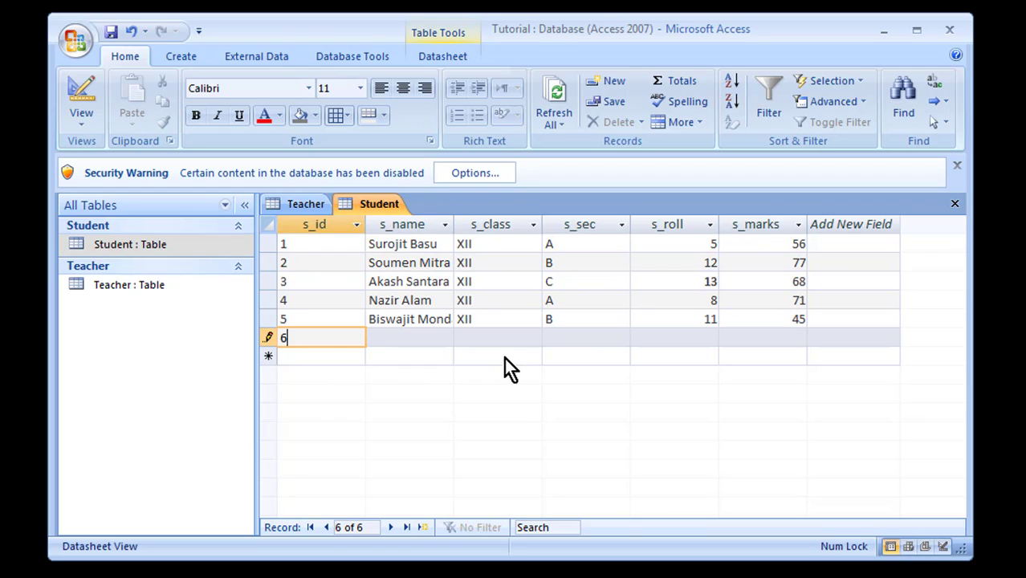
double_click(289, 334)
key(BackSpace)
text(5)
click(387, 340)
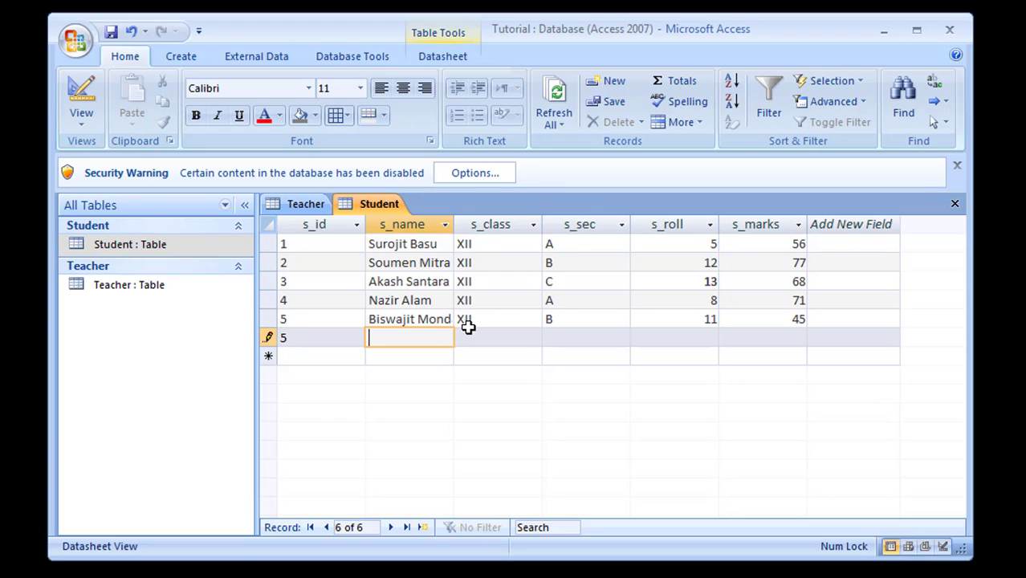
- Fill in the new record with the student's full name, class XII, section C, roll 10 and marks 50, and try to commit it
text(Ayan Ghosh)
key(Tab)
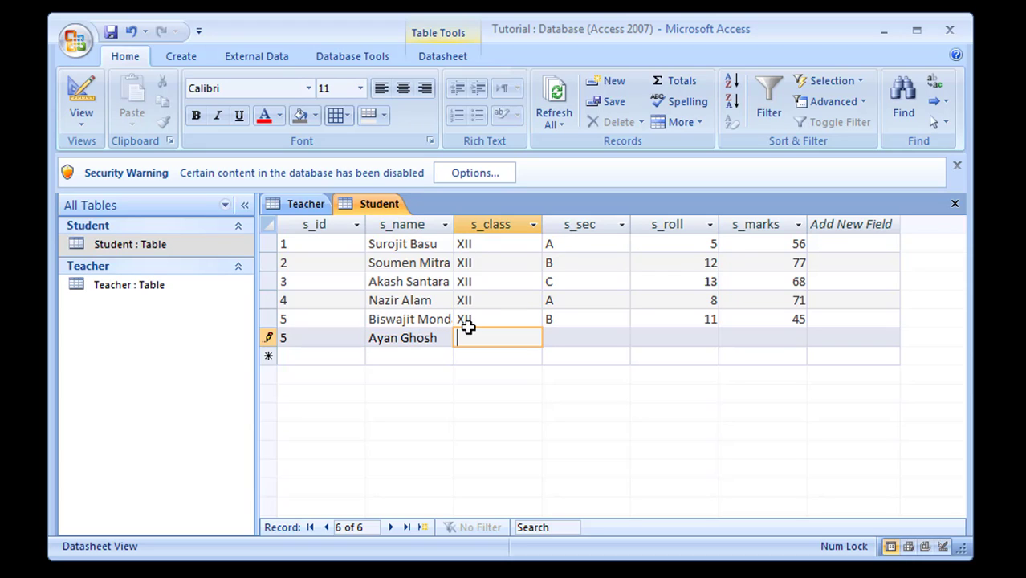
text(XII)
key(Tab)
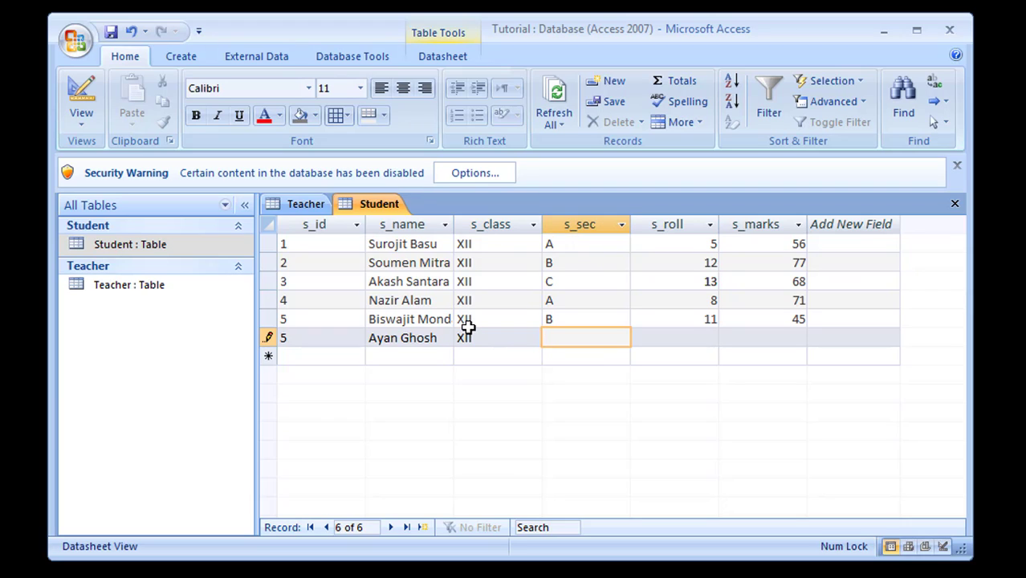
text(C)
key(Tab)
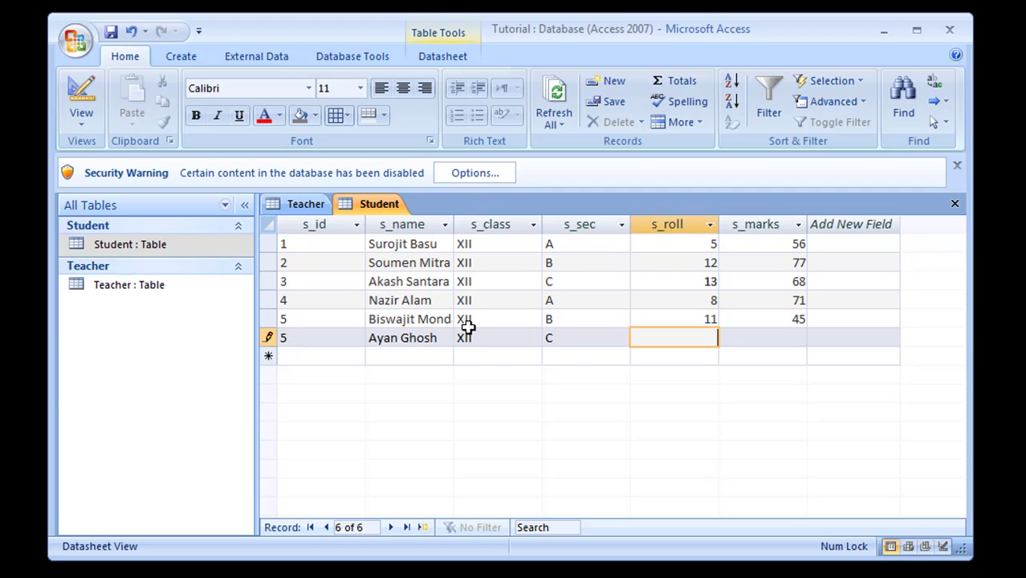
text(10)
key(Tab)
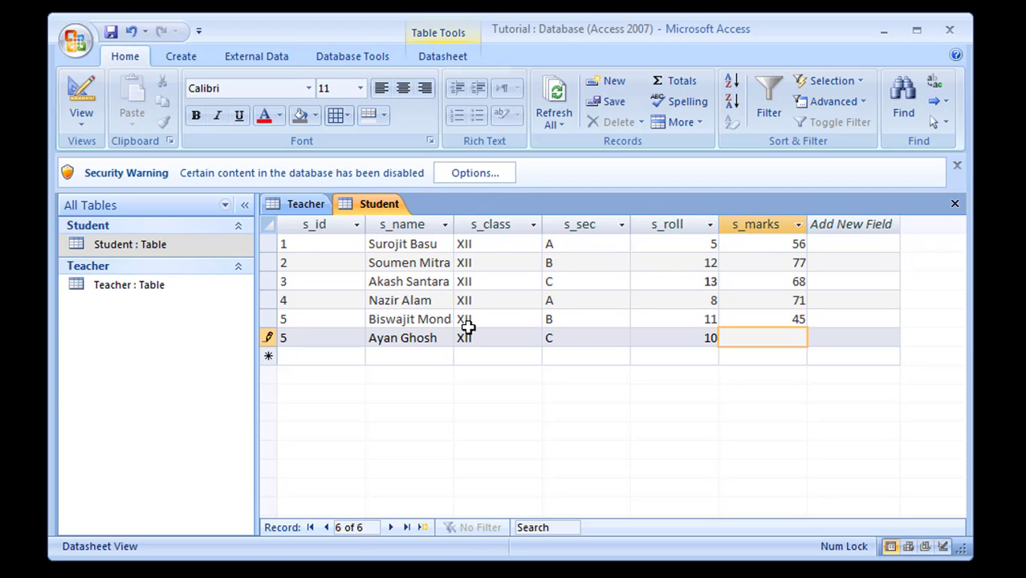
text(50)
click(315, 362)
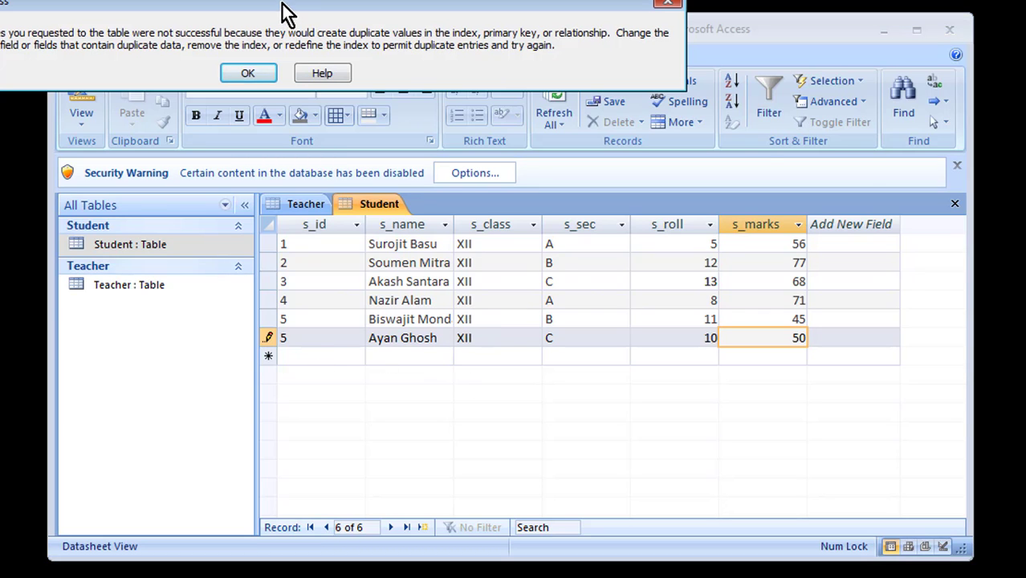
drag(287, 12, 520, 285)
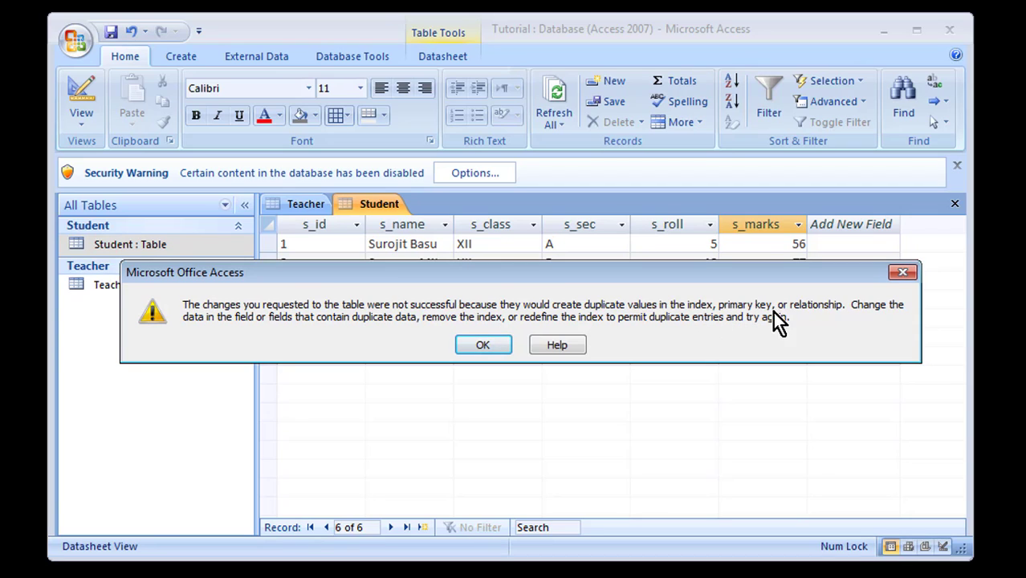
click(483, 345)
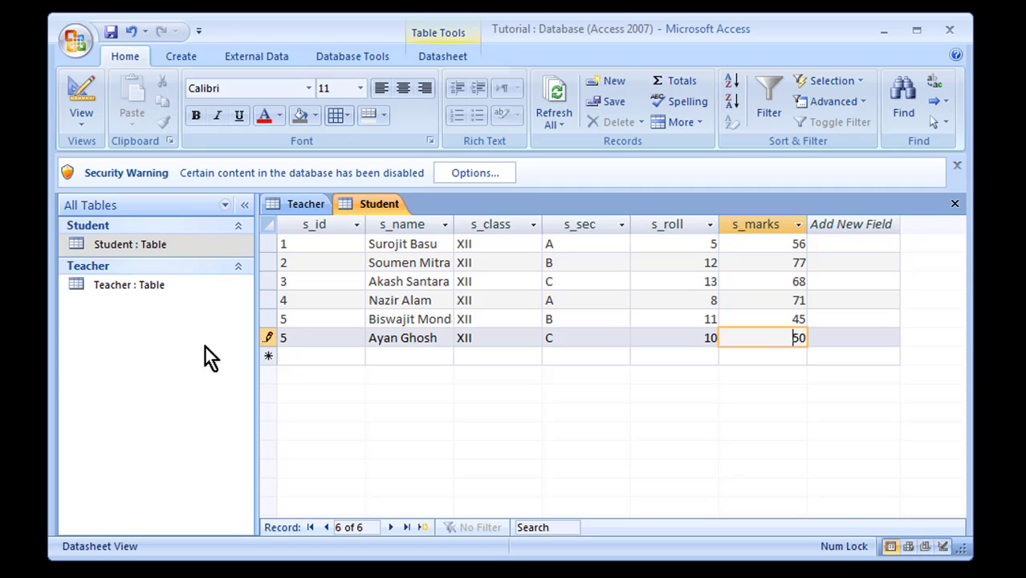
- Set the new record's s_id to 6 and save the Student table
click(297, 338)
drag(297, 338, 263, 337)
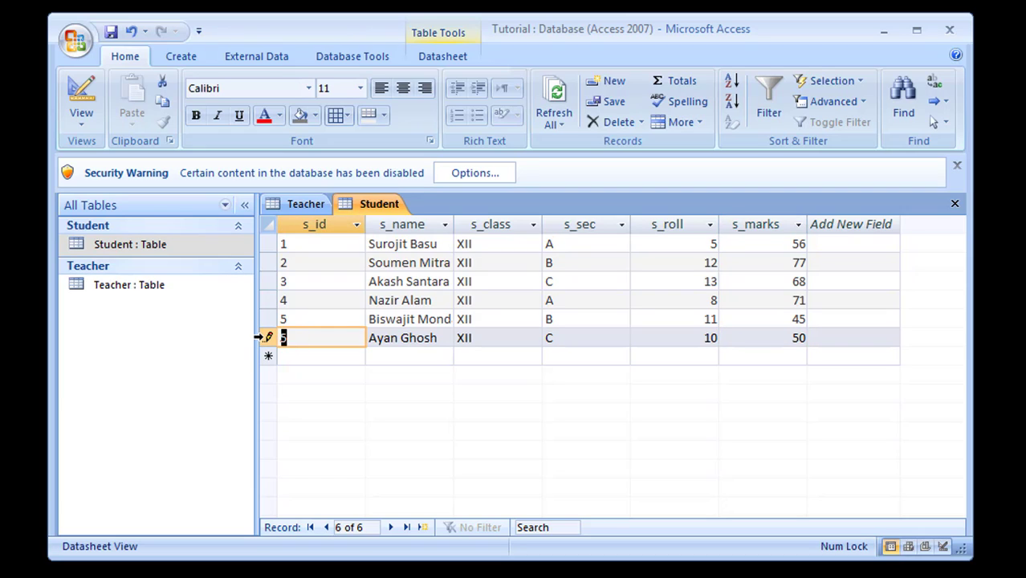
text(6)
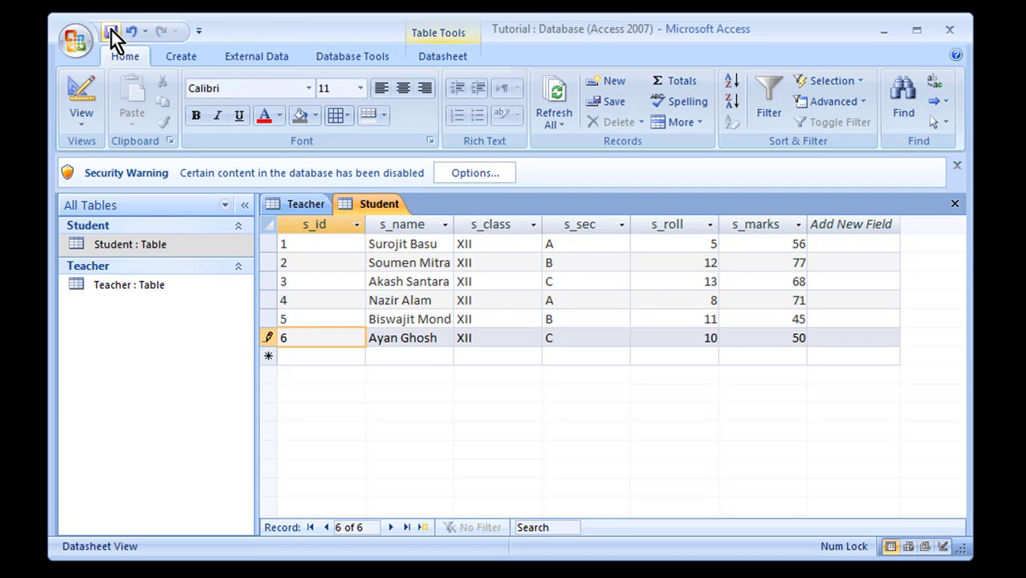
click(110, 32)
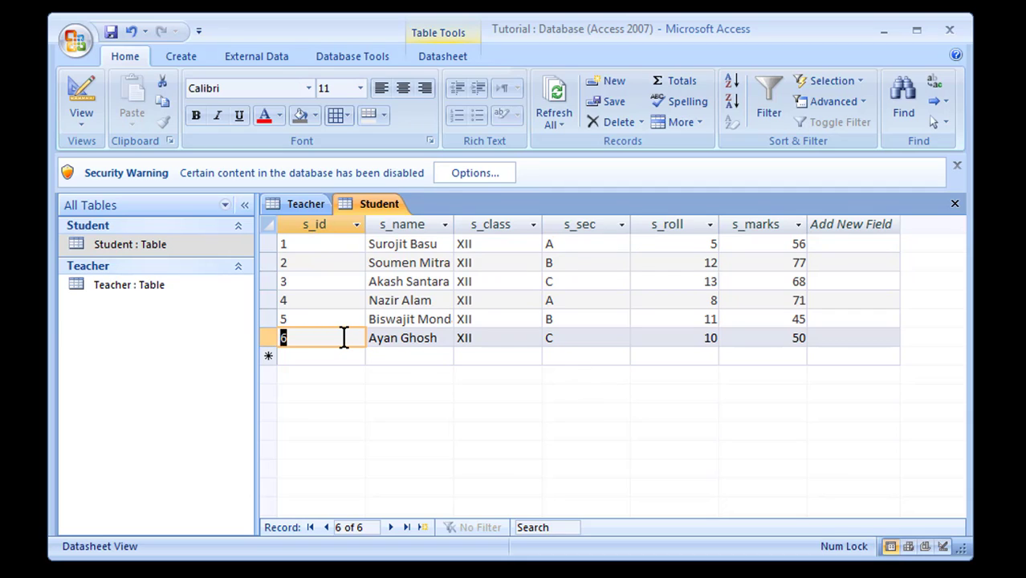
- Review the Student records with s_id 2 to 6, selecting whole rows one at a time
click(847, 339)
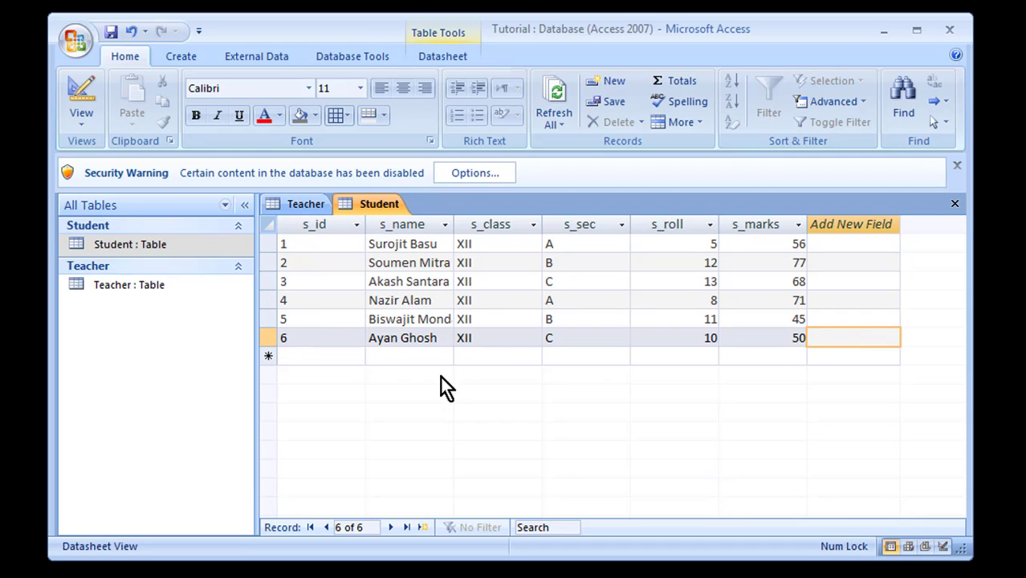
click(494, 338)
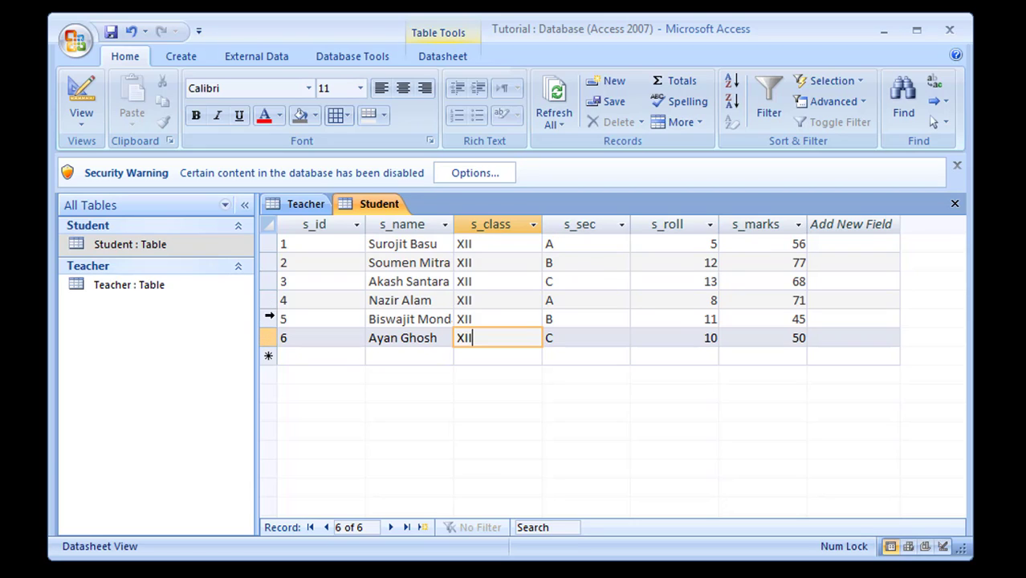
click(269, 300)
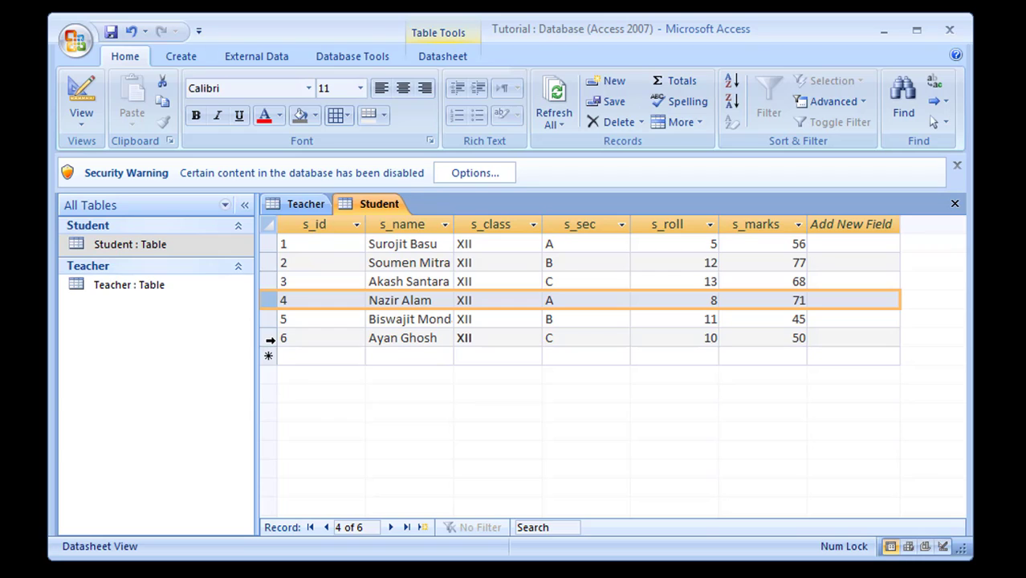
click(267, 319)
click(269, 281)
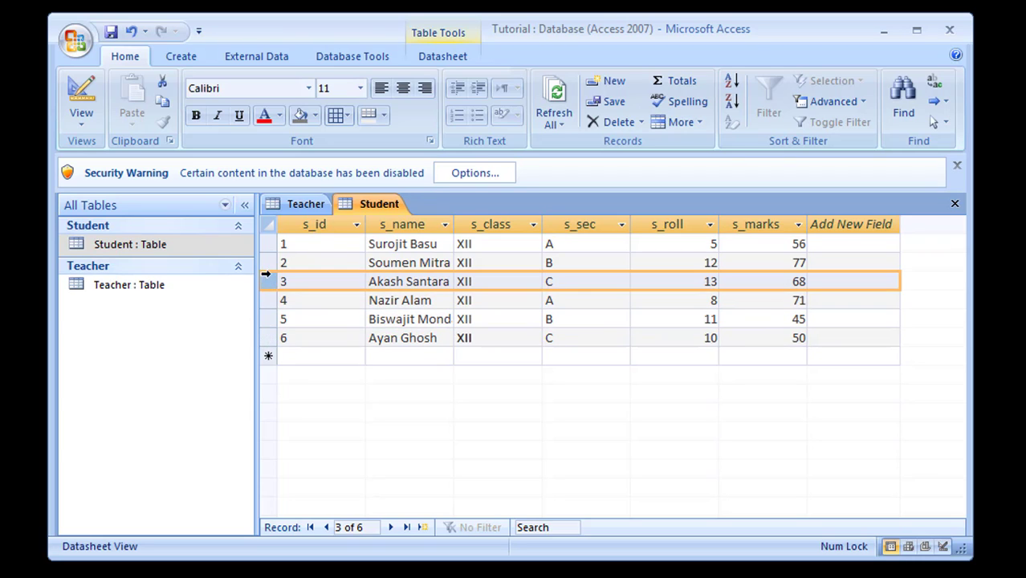
click(265, 262)
click(269, 300)
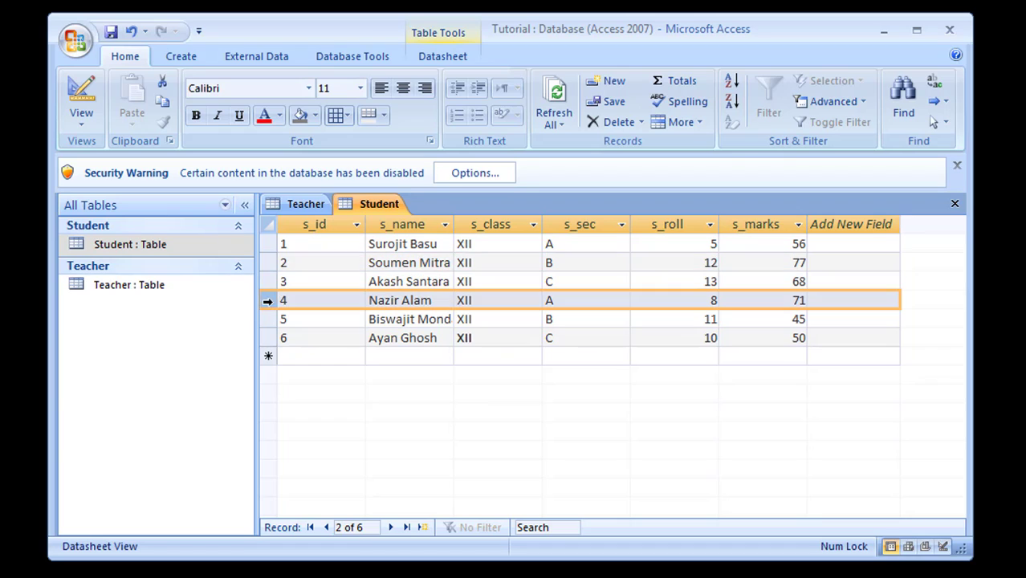
click(267, 319)
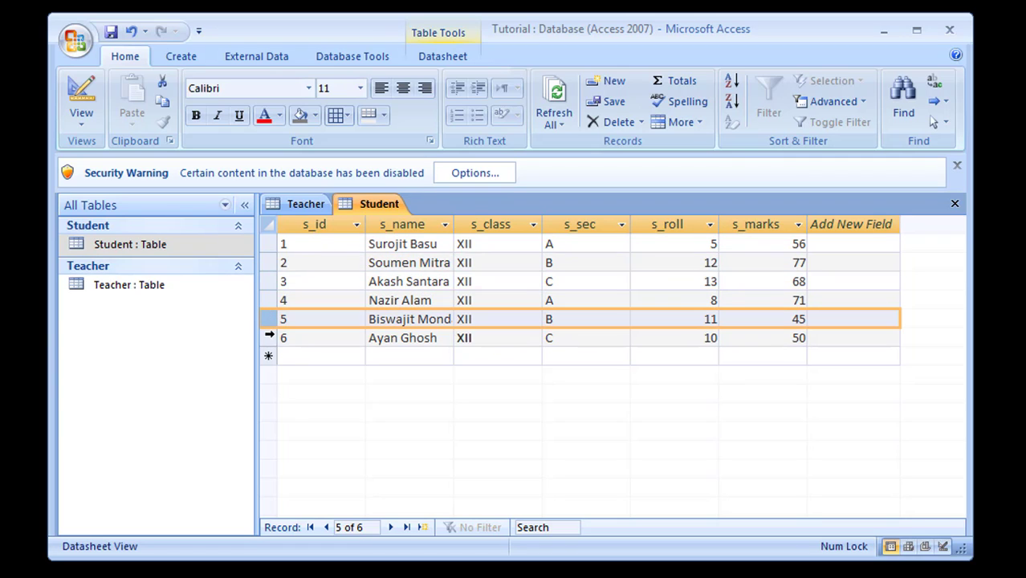
click(268, 336)
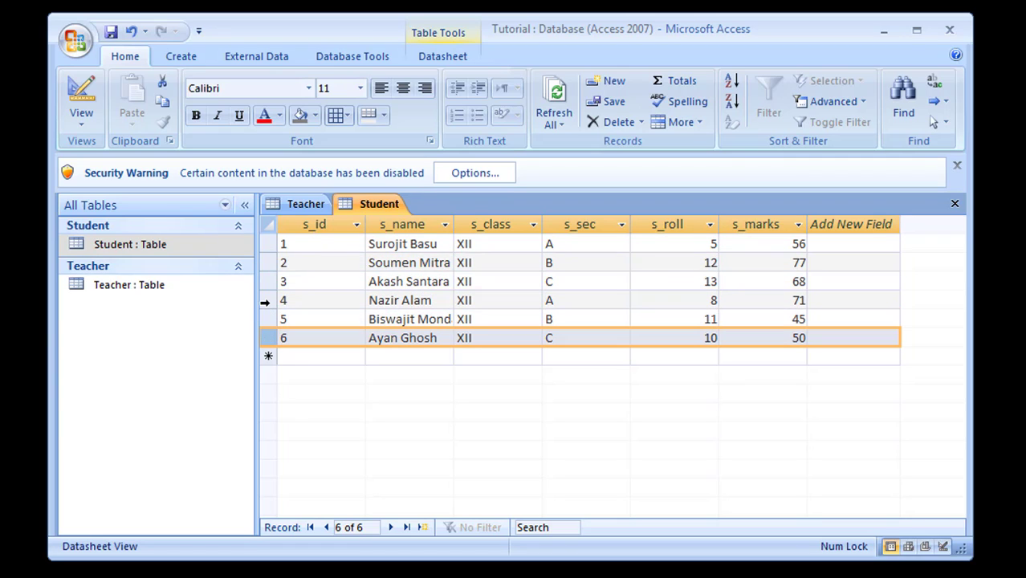
click(268, 300)
click(266, 281)
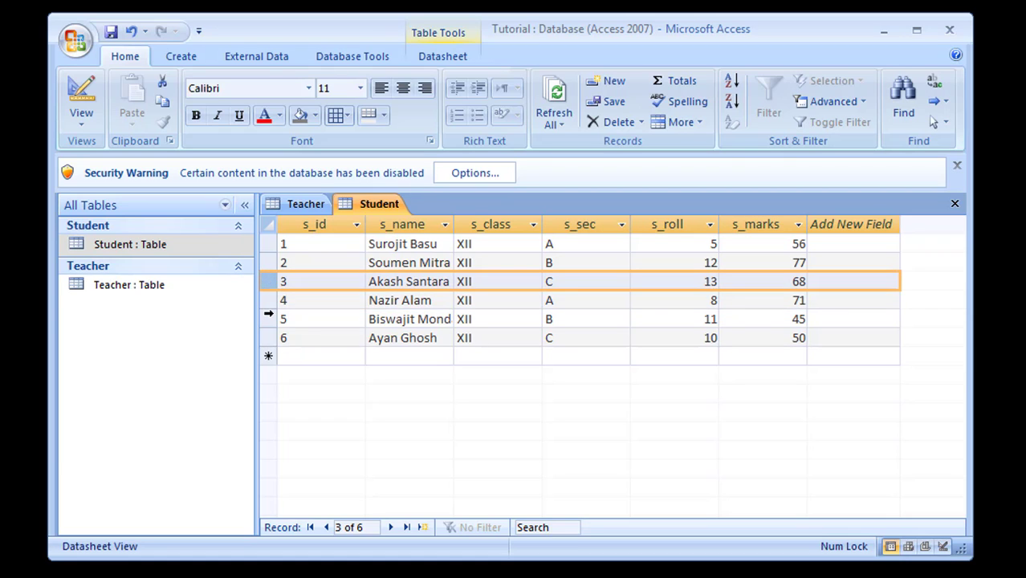
click(269, 318)
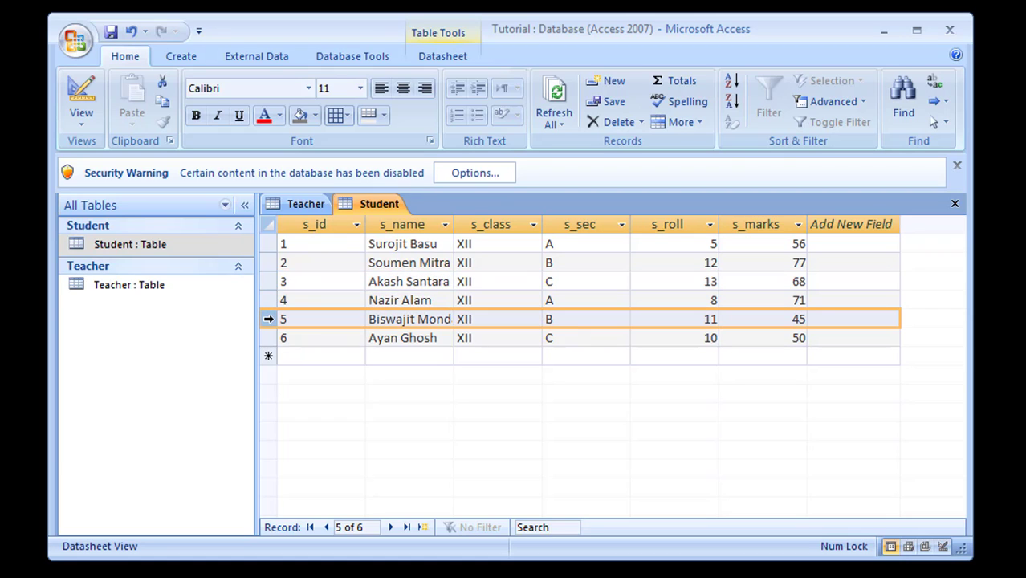
- Delete the Student record with s_id 6 and confirm the deletion
click(326, 224)
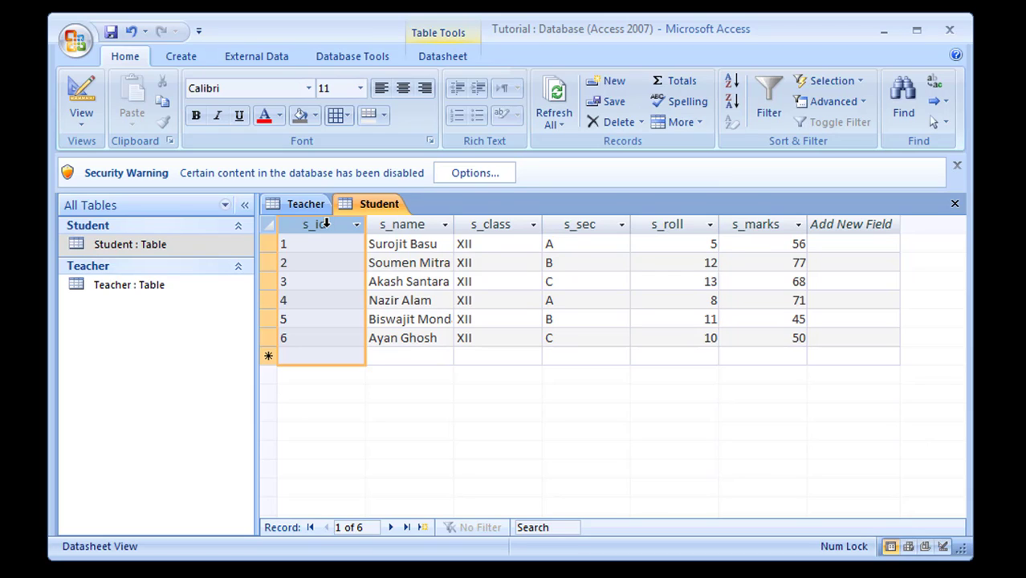
click(270, 339)
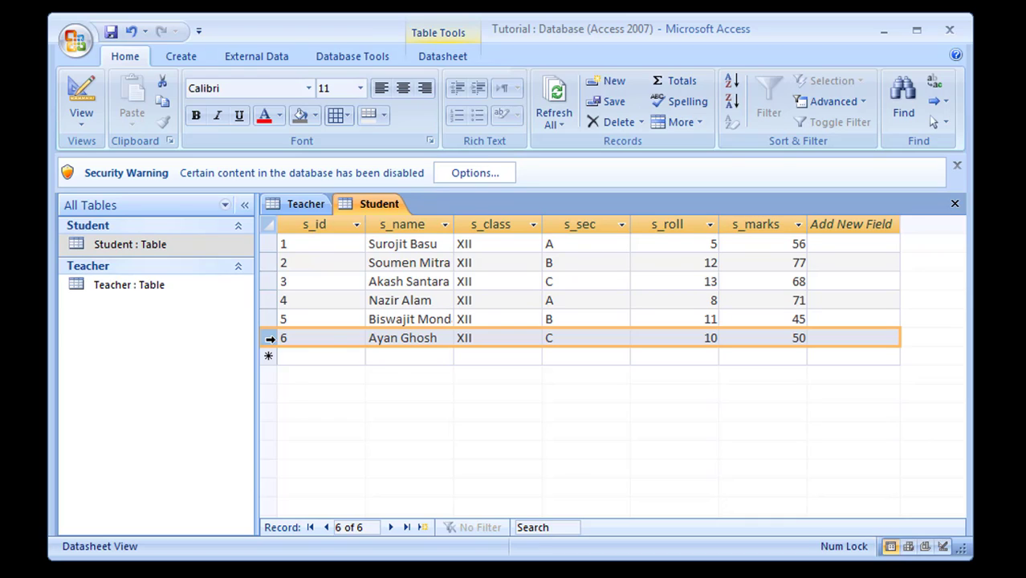
right_click(269, 339)
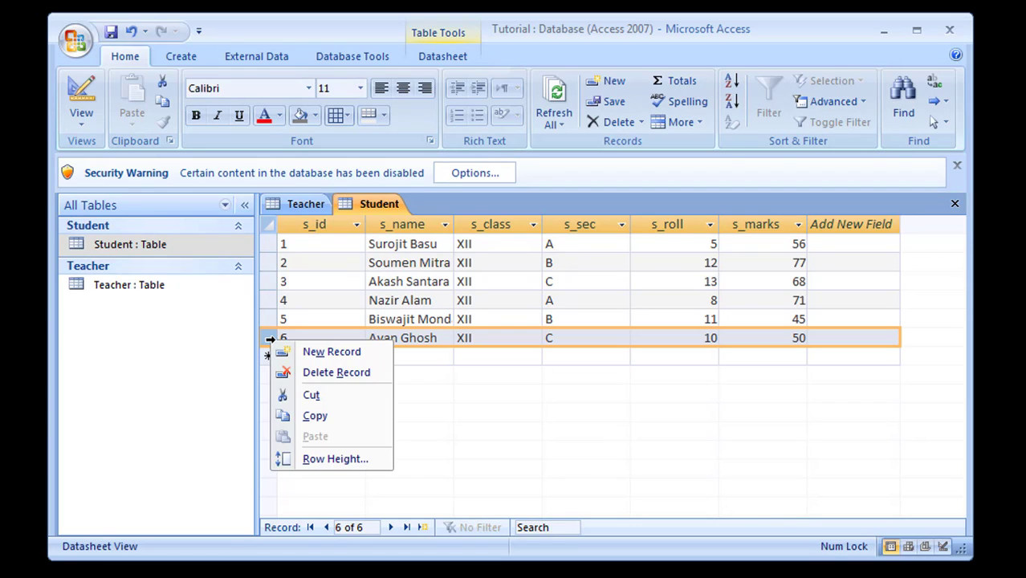
click(305, 372)
drag(44, 3, 519, 231)
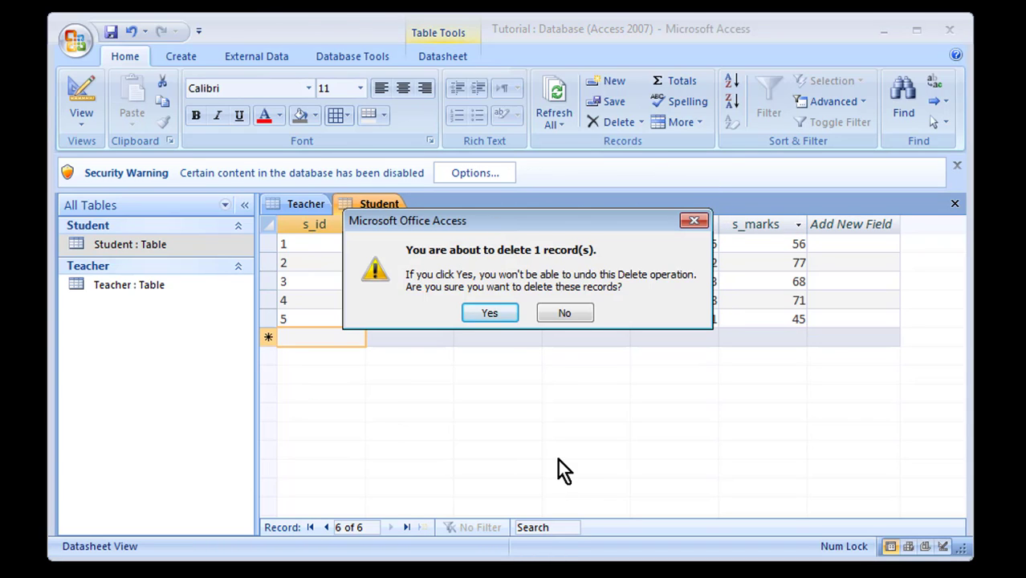
click(489, 315)
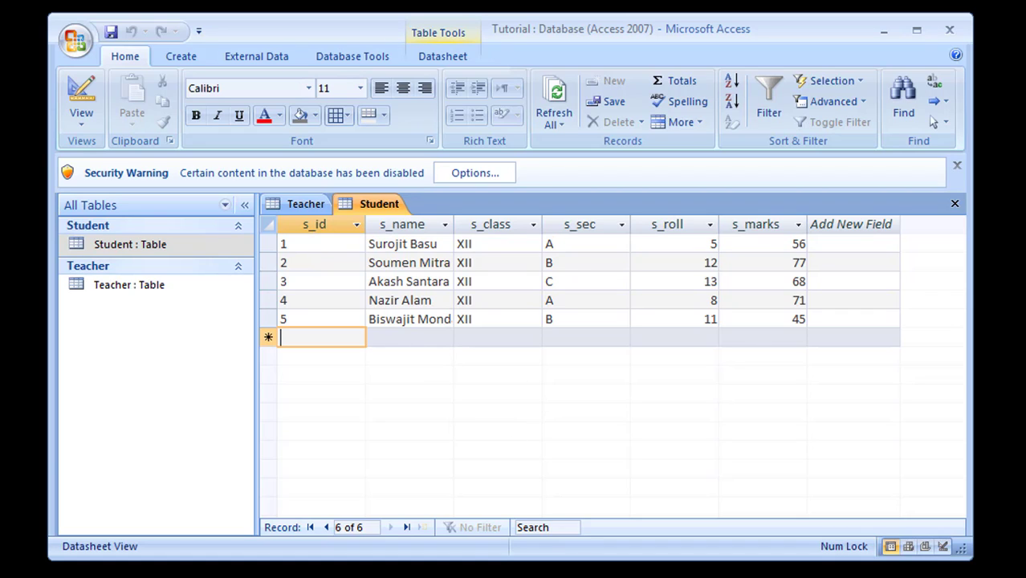
- Switch the Student table to Design View, dismiss the security warning bar and look through the field list
click(86, 120)
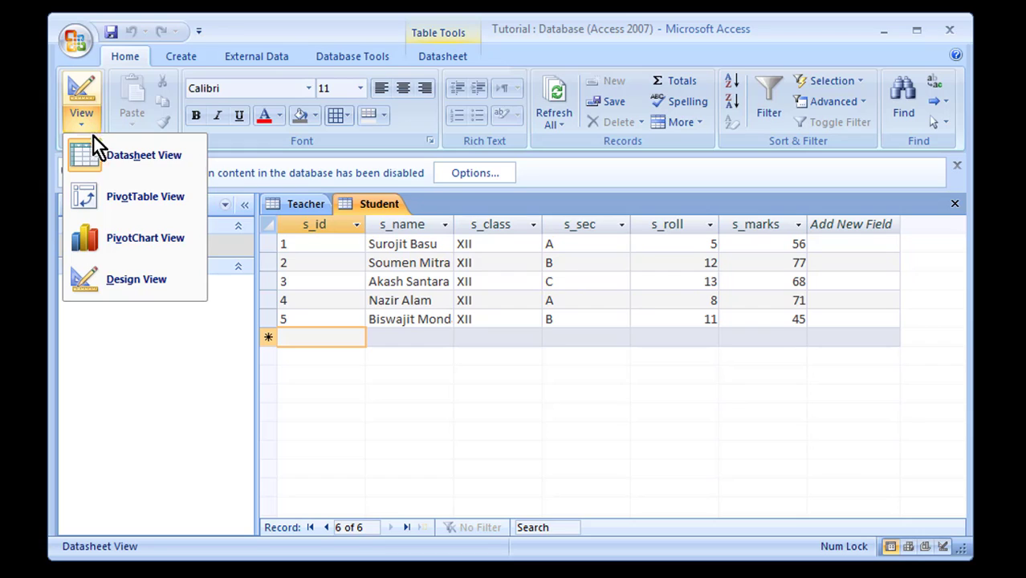
click(93, 281)
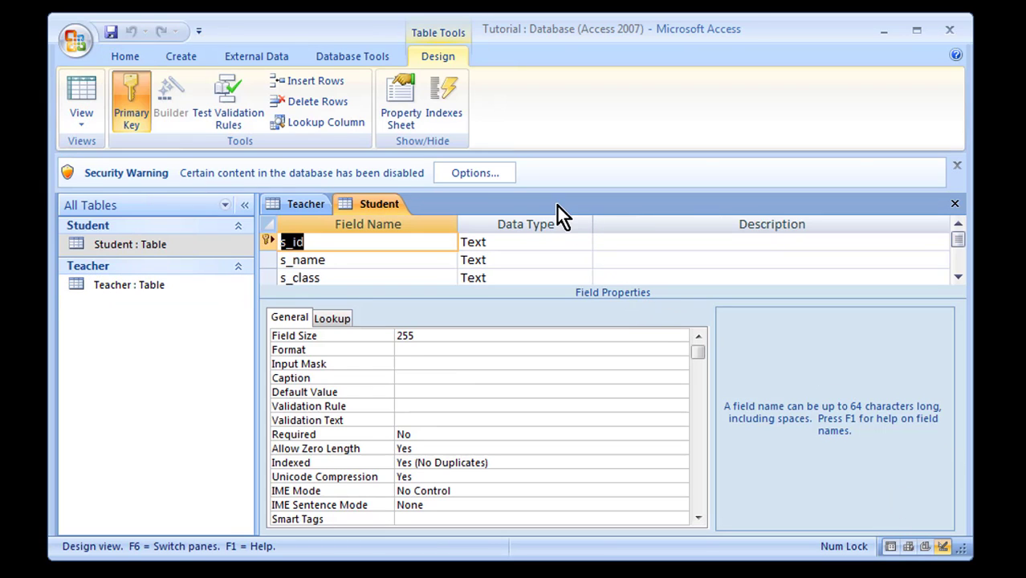
click(958, 165)
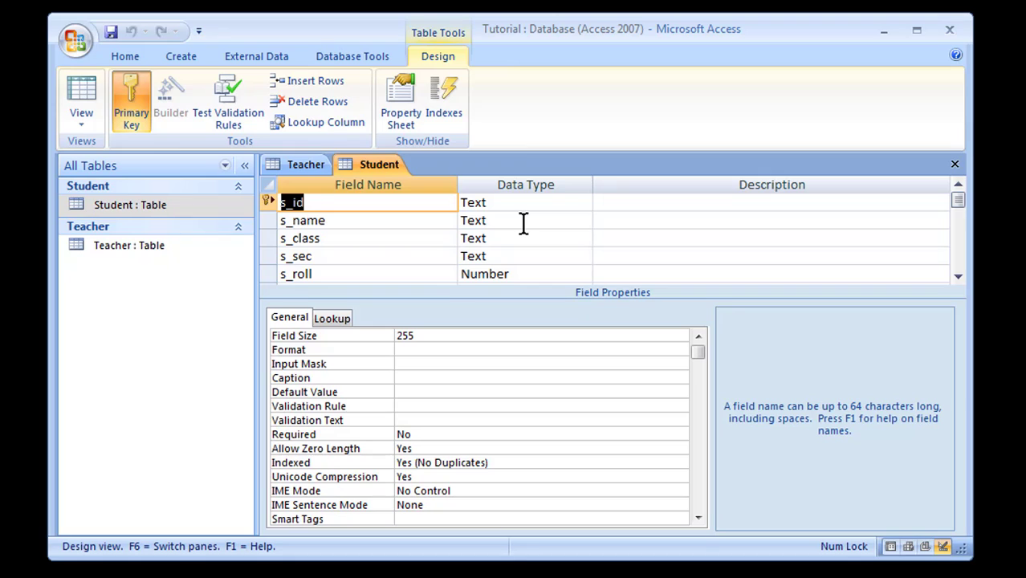
scroll(523, 223, down, 1)
scroll(523, 224, up, 1)
scroll(522, 223, down, 1)
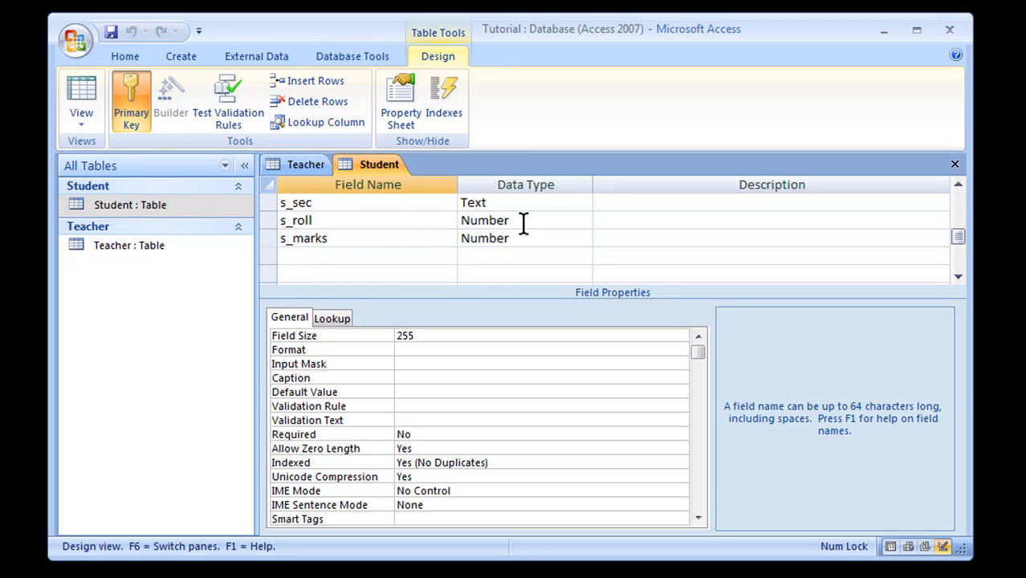
- Add and save a Text field named s_father below s_marks, and show its column in Datasheet View
click(416, 256)
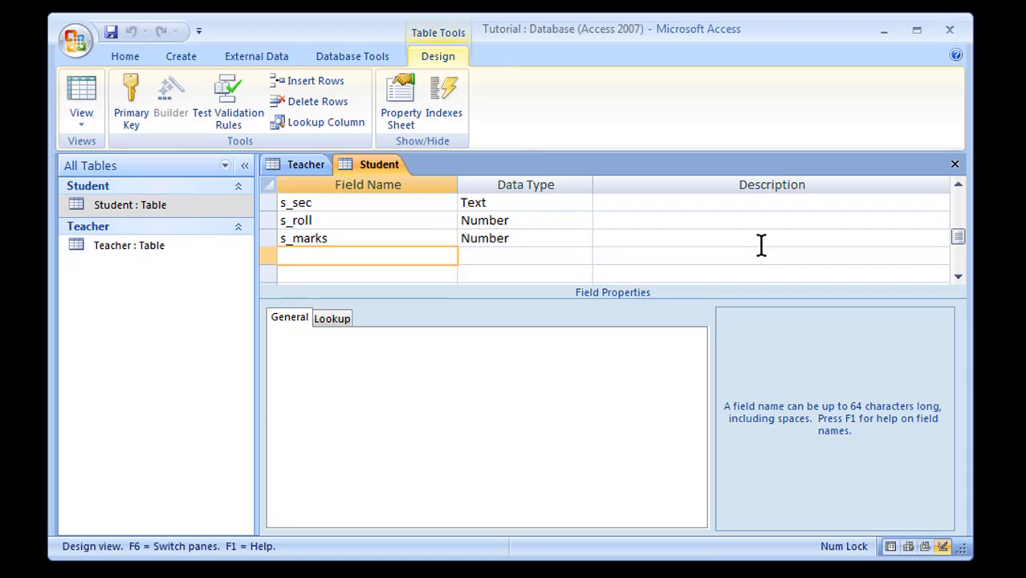
text(s_father)
key(Tab)
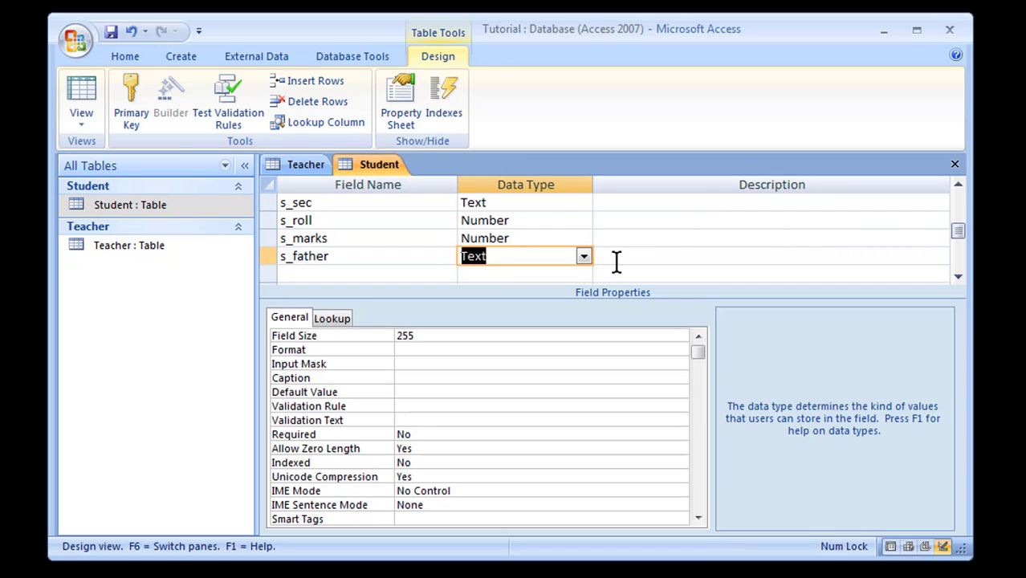
key(Tab)
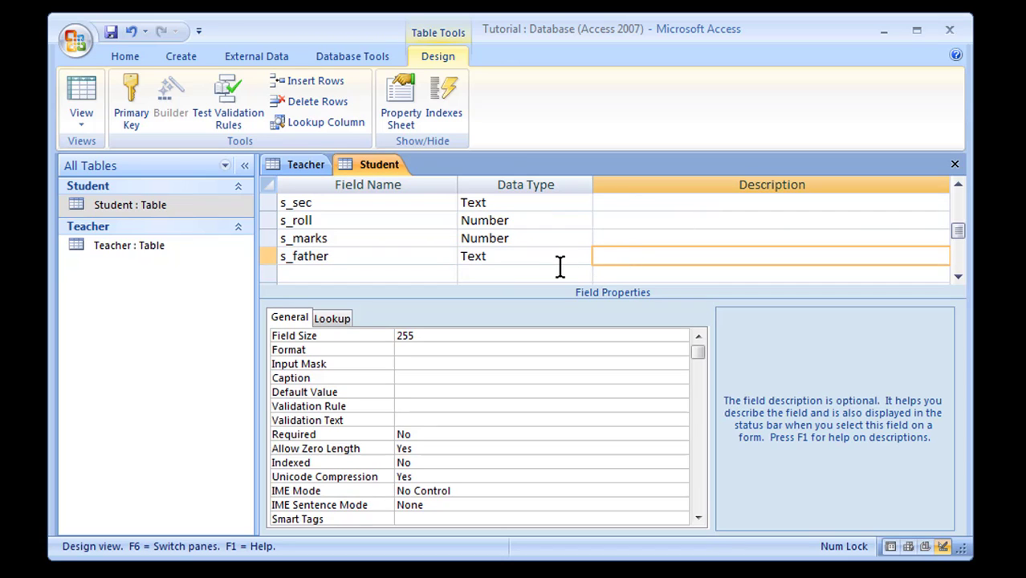
click(112, 33)
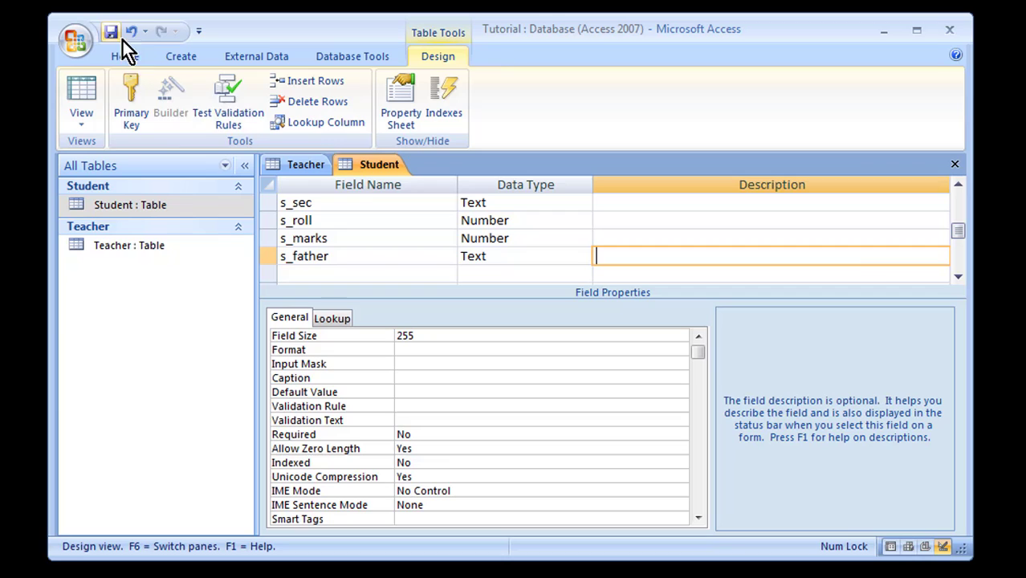
click(958, 236)
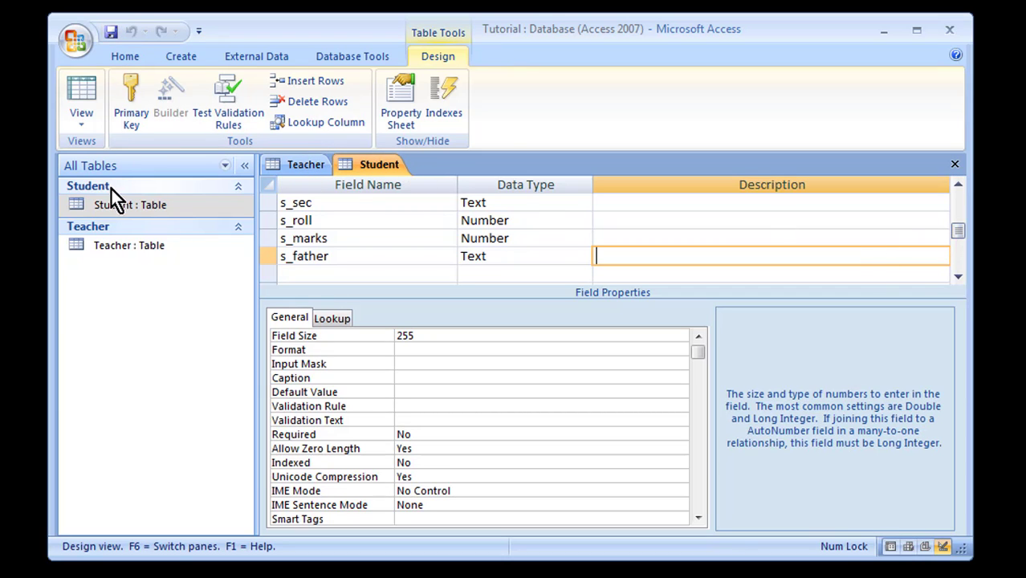
click(83, 93)
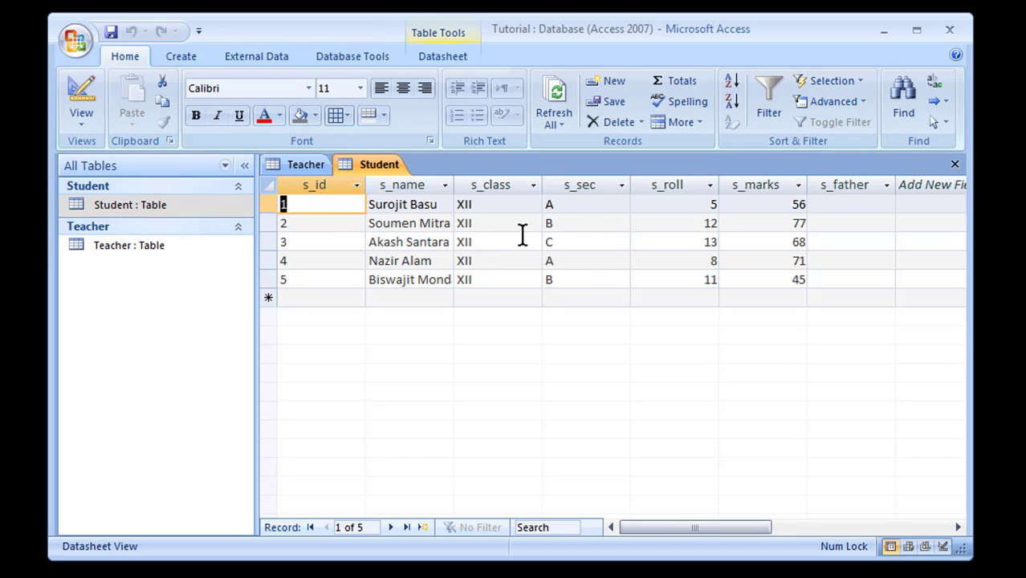
click(846, 185)
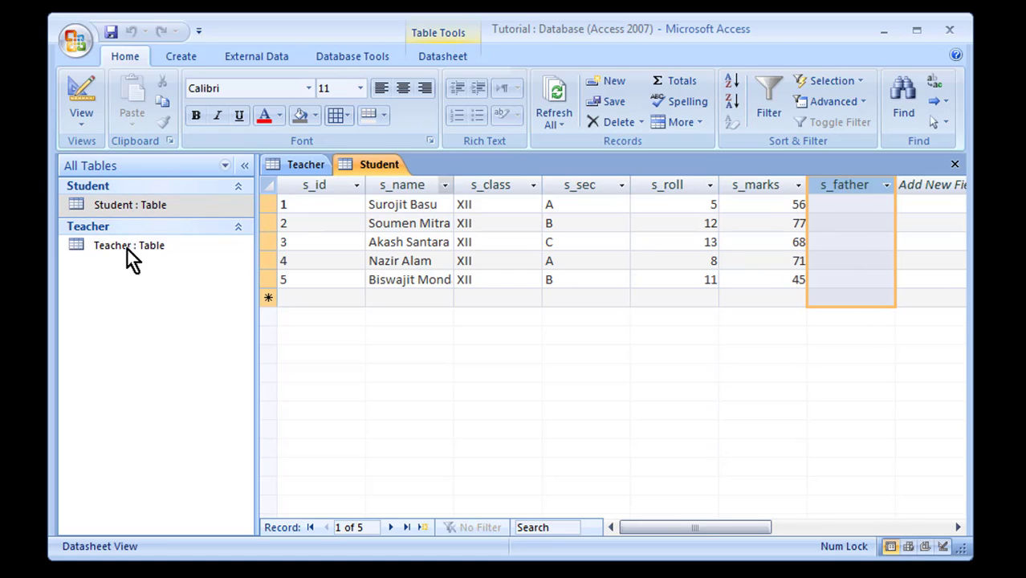
- Move the s_father field between s_name and s_class in Design View and save the table
click(78, 95)
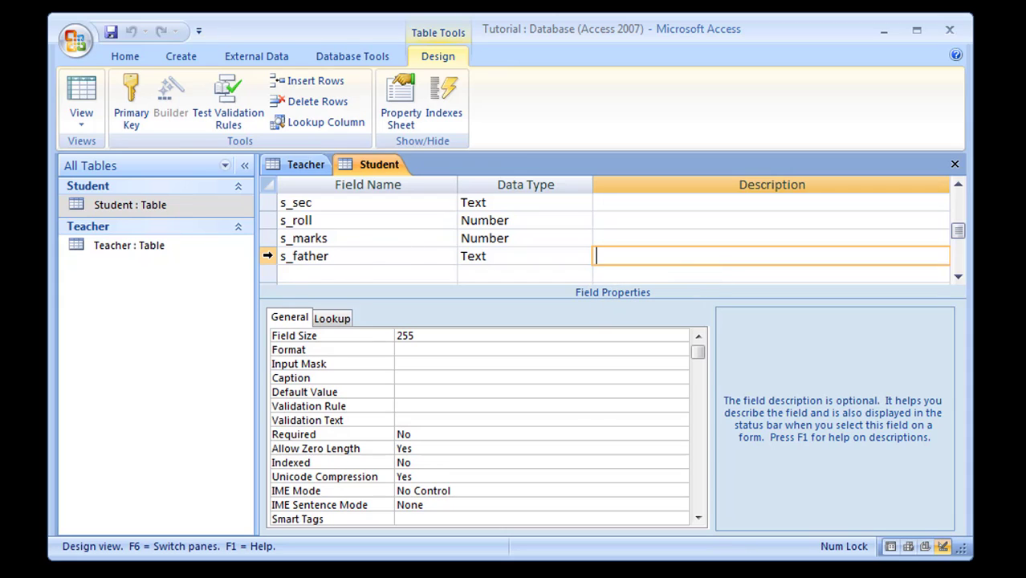
click(271, 258)
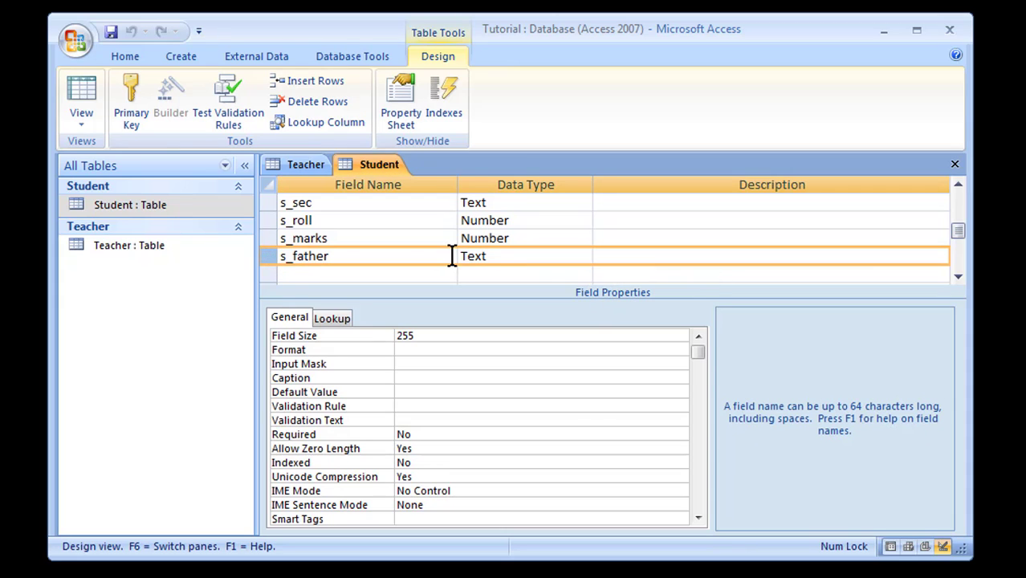
drag(273, 258, 284, 238)
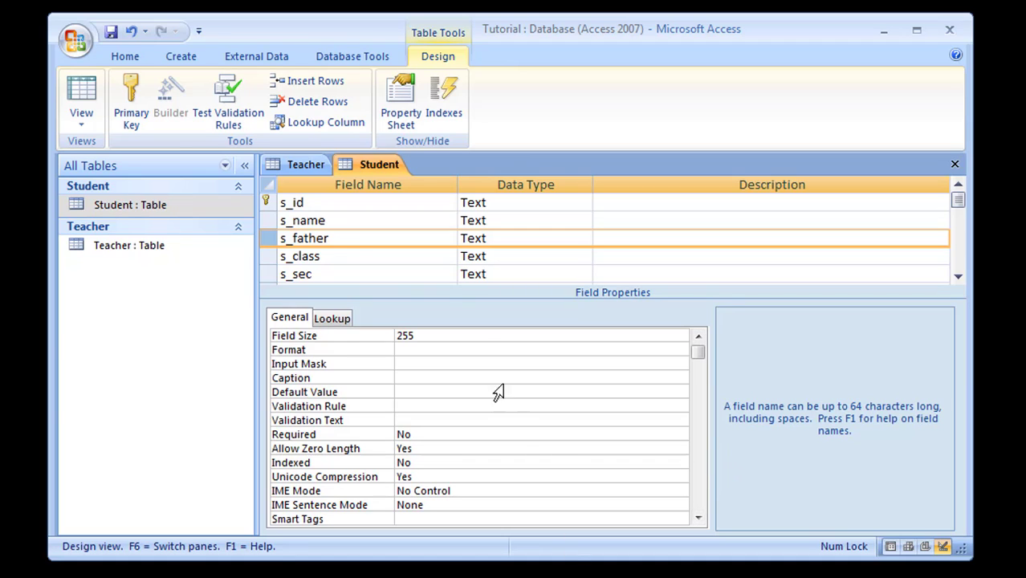
click(109, 34)
- Check the position of the s_father column in the Student table's Datasheet View
click(77, 89)
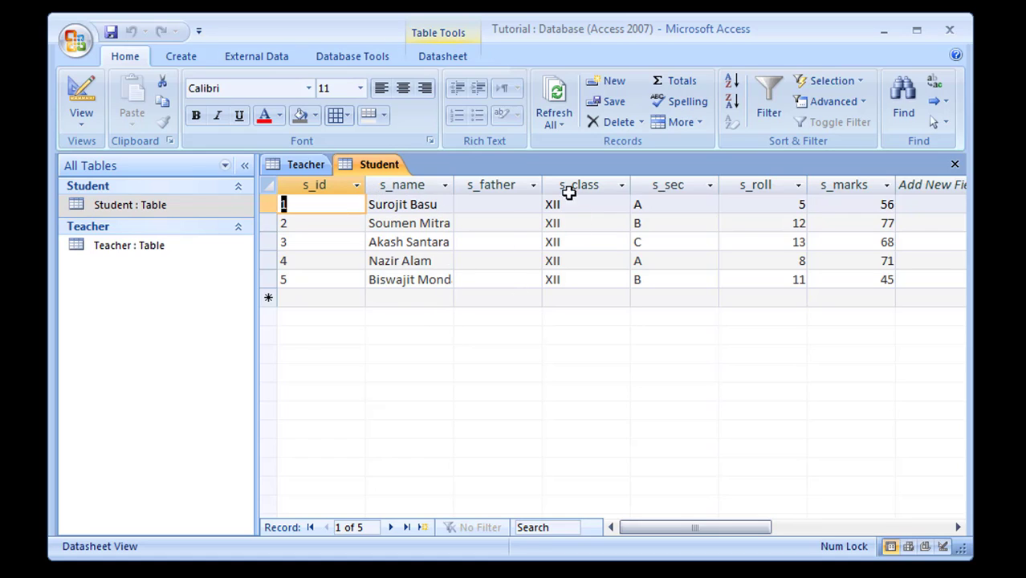
click(491, 186)
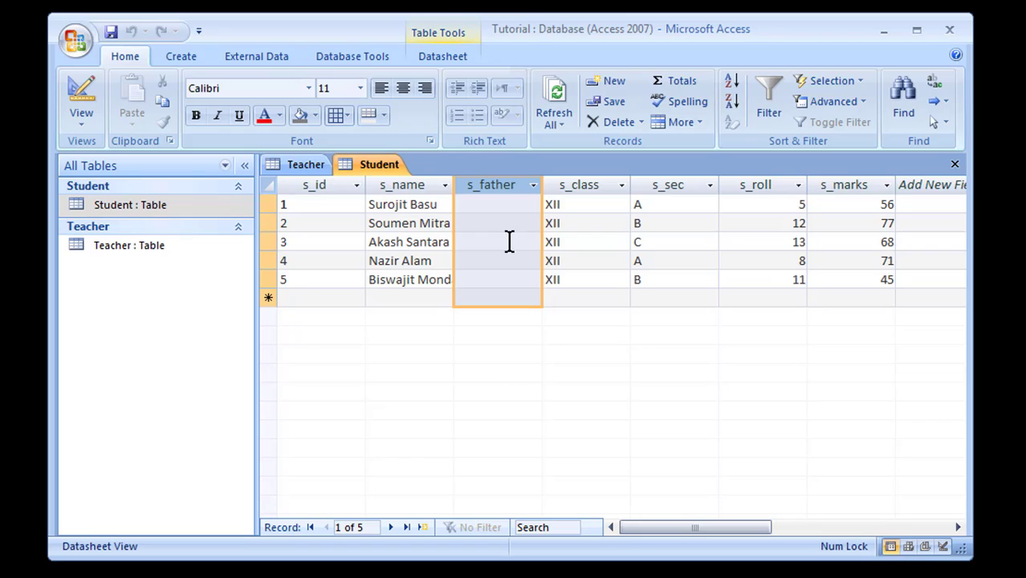
click(501, 204)
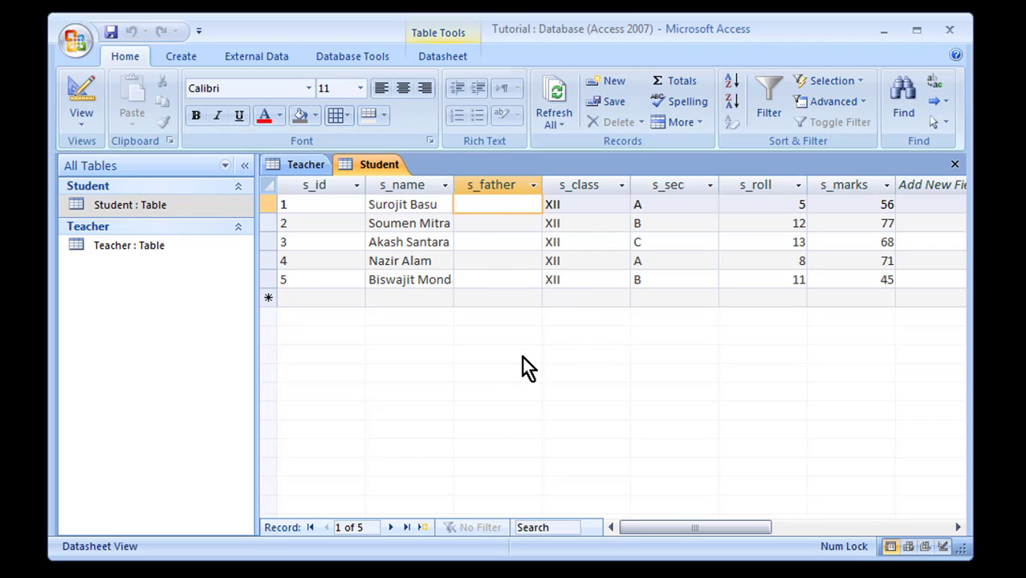
click(486, 186)
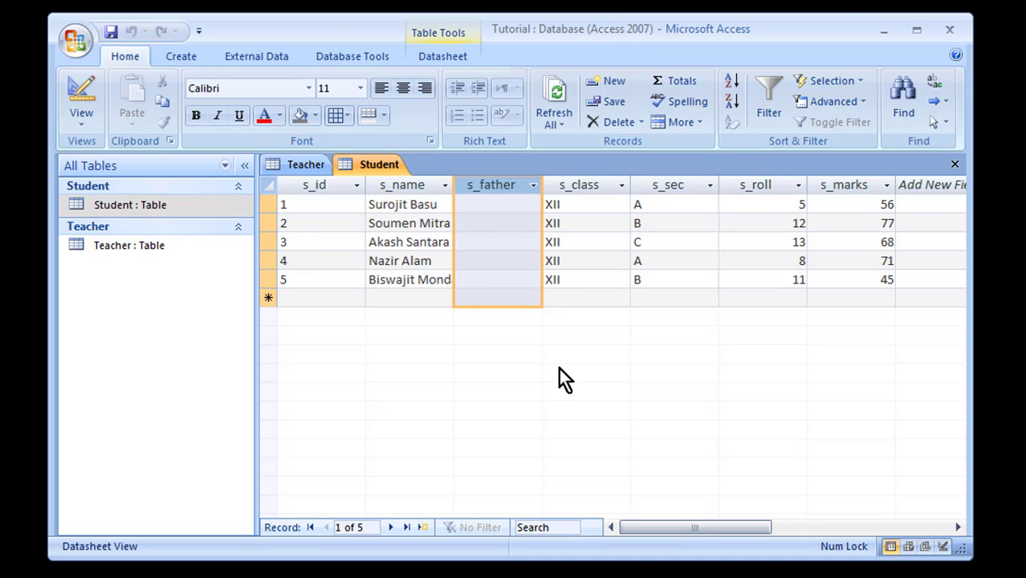
- Examine the commands offered for the s_father column in Datasheet View, including Delete Column, without applying any
right_click(494, 188)
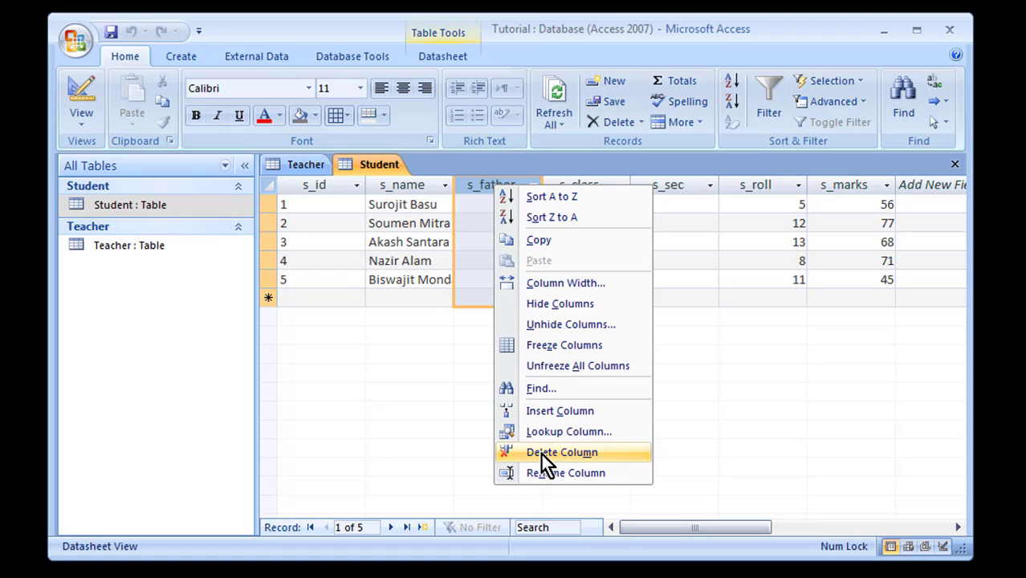
click(387, 339)
click(80, 91)
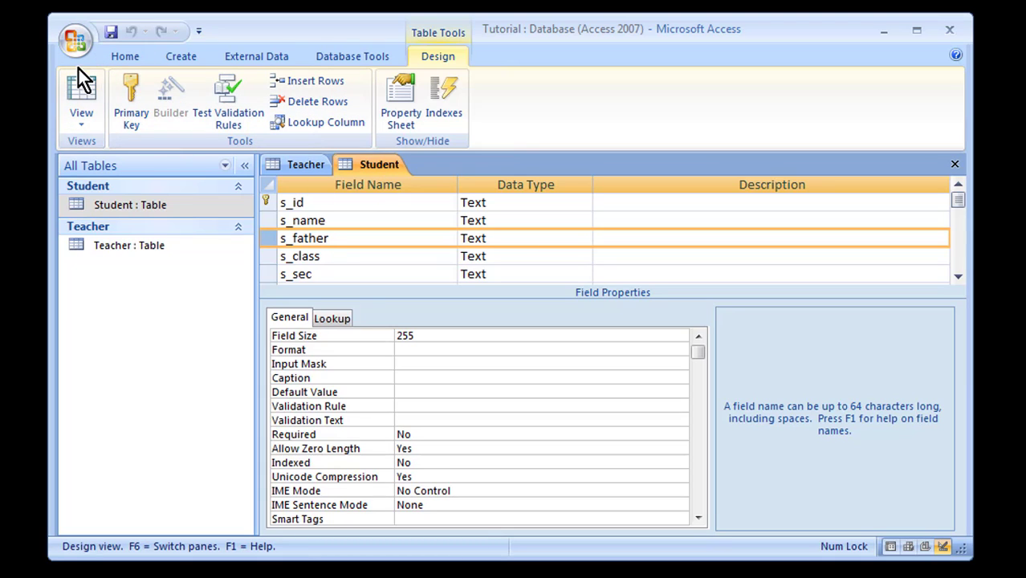
click(80, 92)
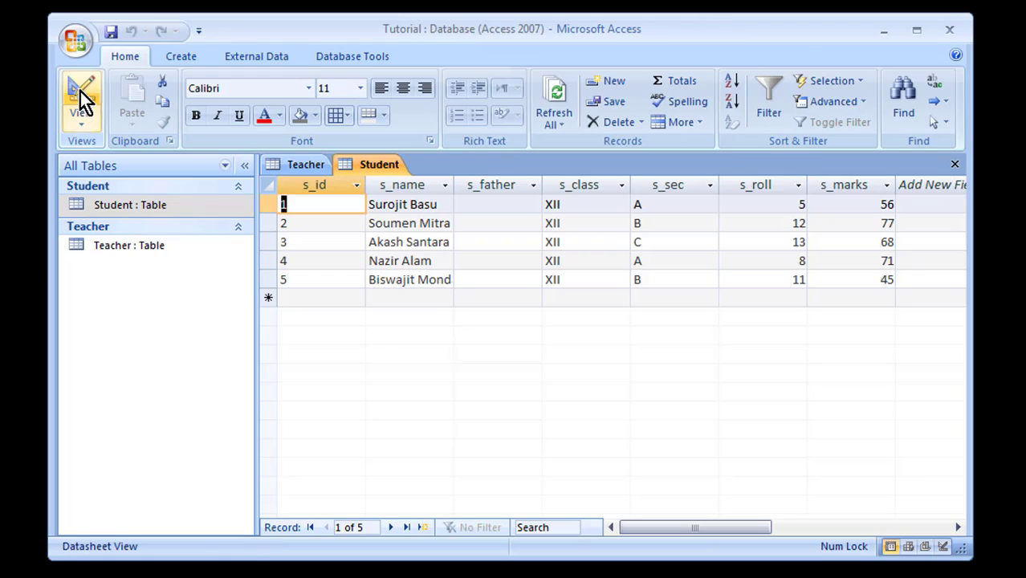
click(494, 184)
right_click(494, 184)
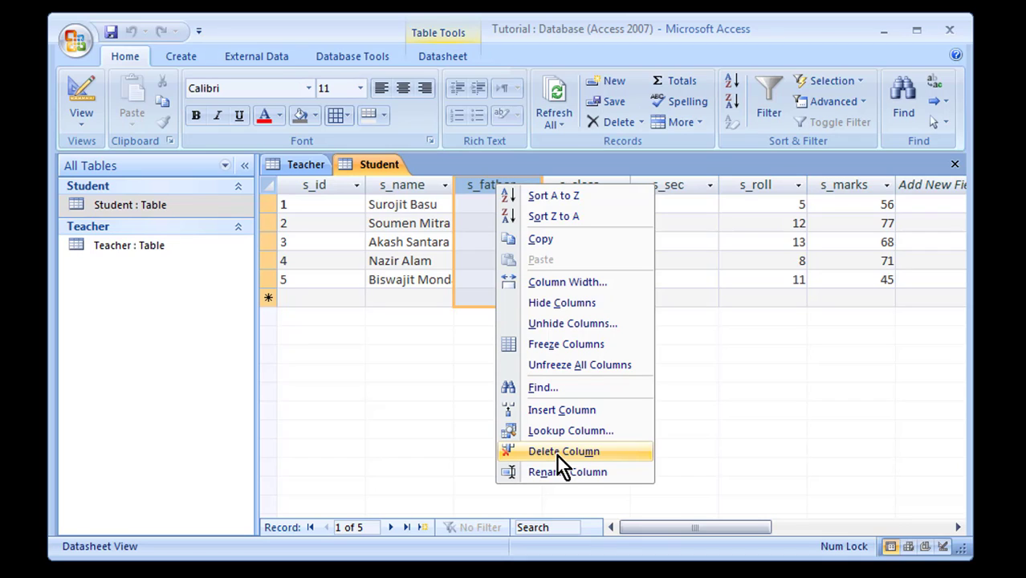
click(404, 387)
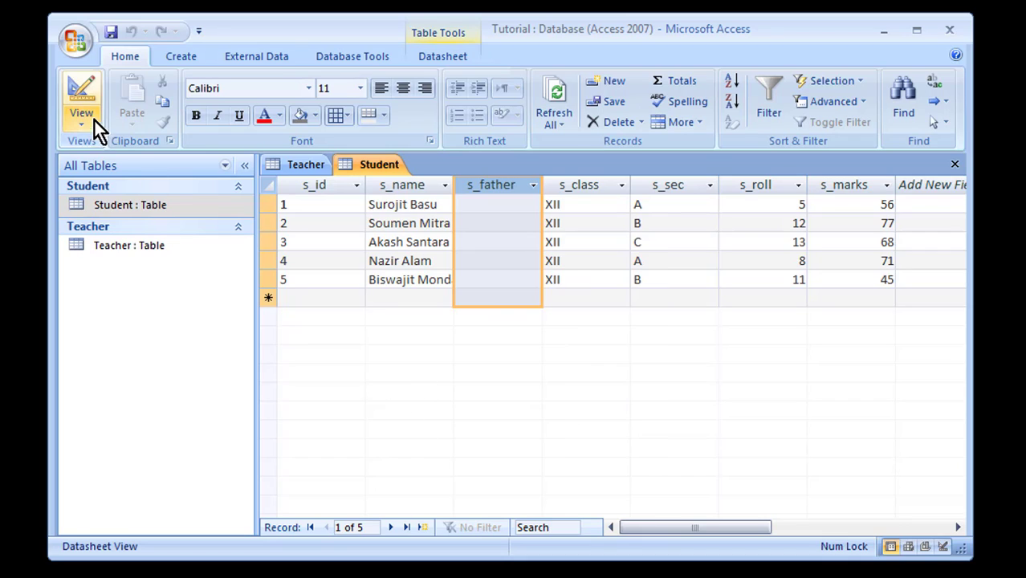
- Permanently delete the s_father field from the Student table in Design View and return to Datasheet View
click(83, 117)
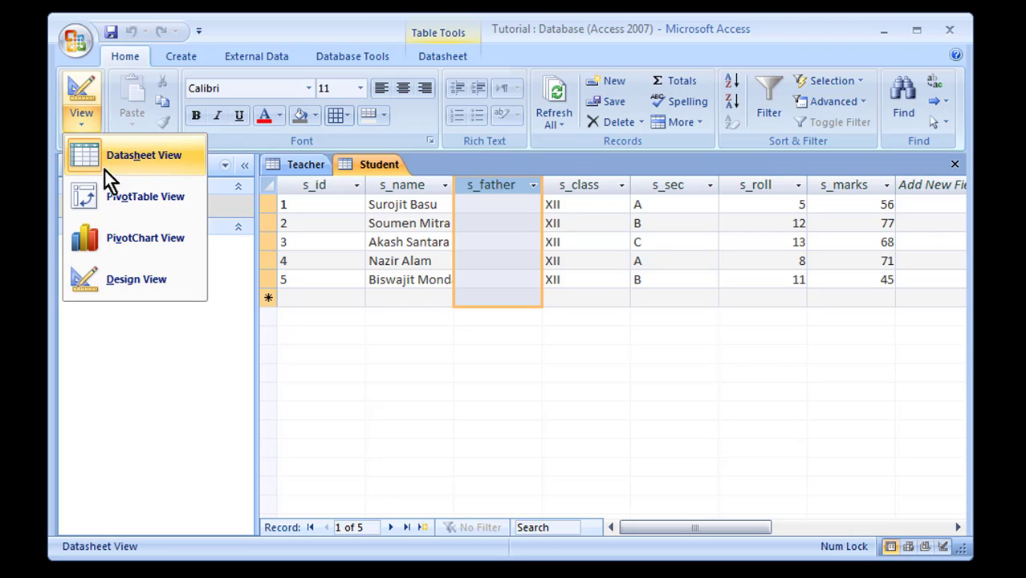
click(105, 281)
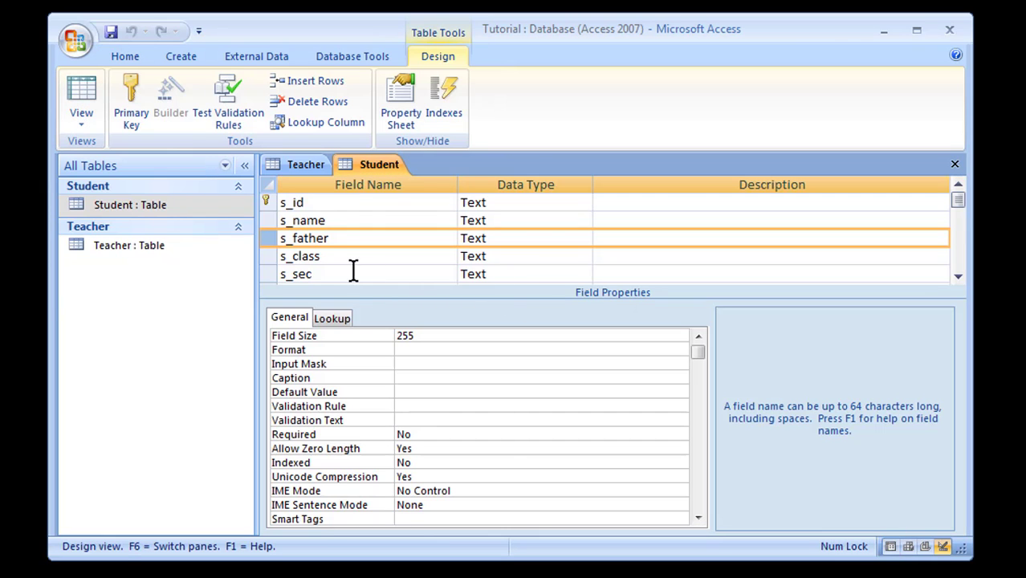
click(301, 256)
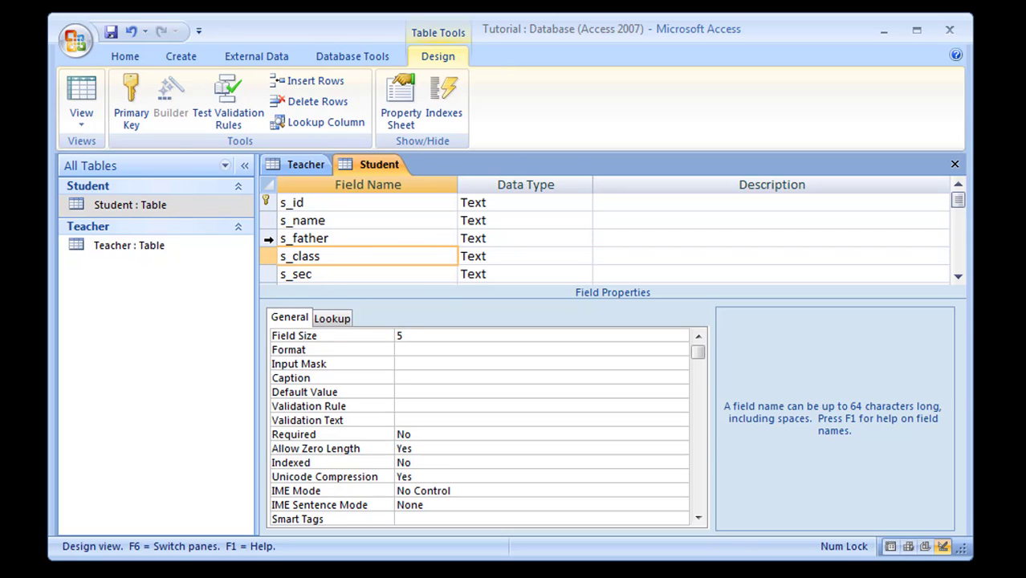
click(269, 238)
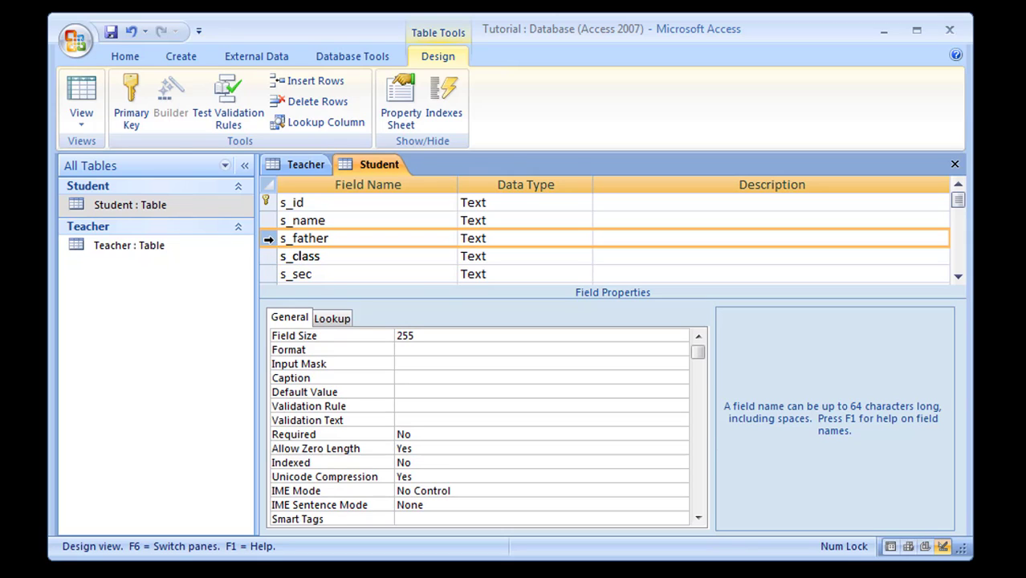
right_click(271, 244)
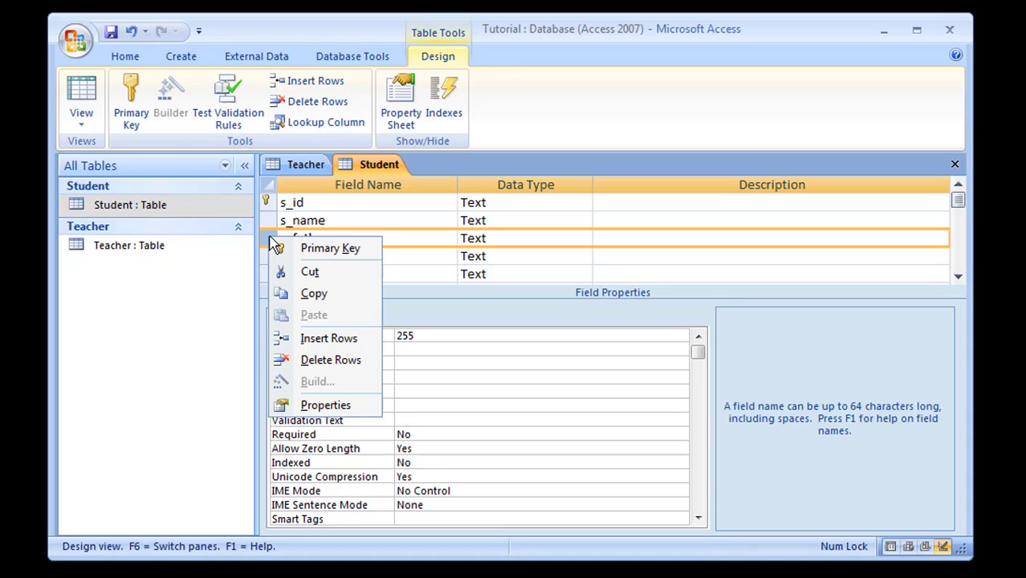
click(319, 360)
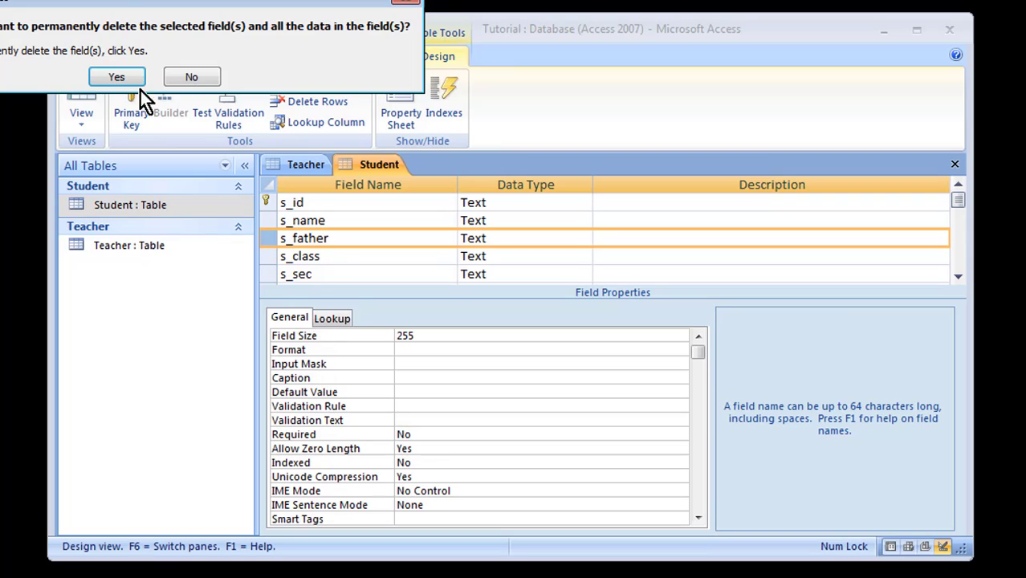
drag(115, 8, 451, 268)
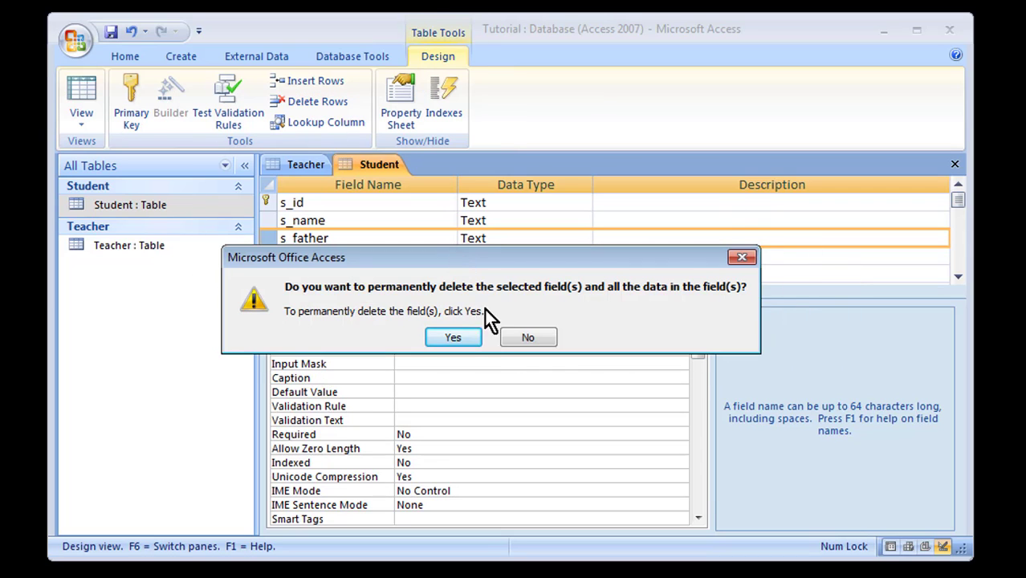
click(453, 338)
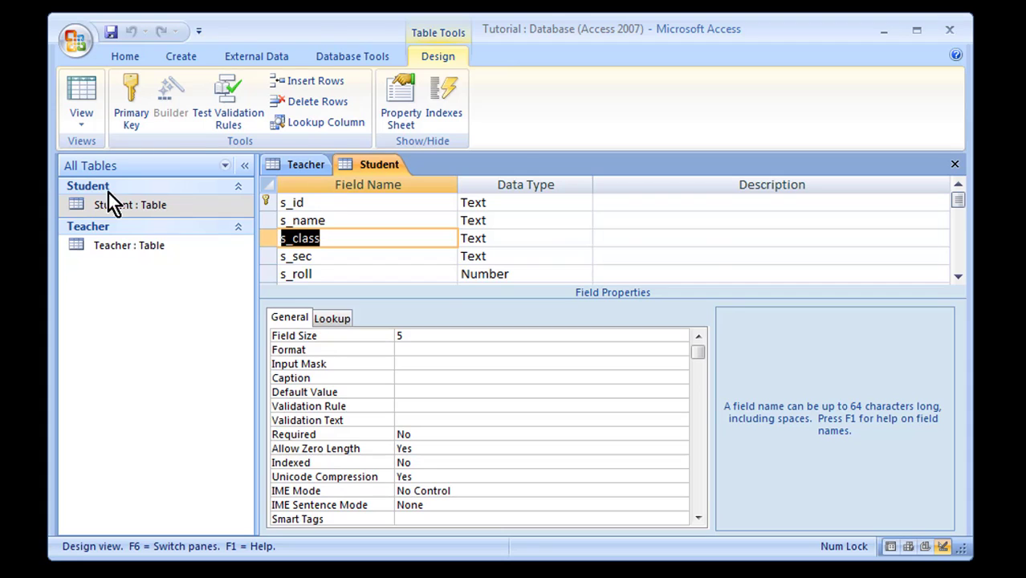
click(84, 94)
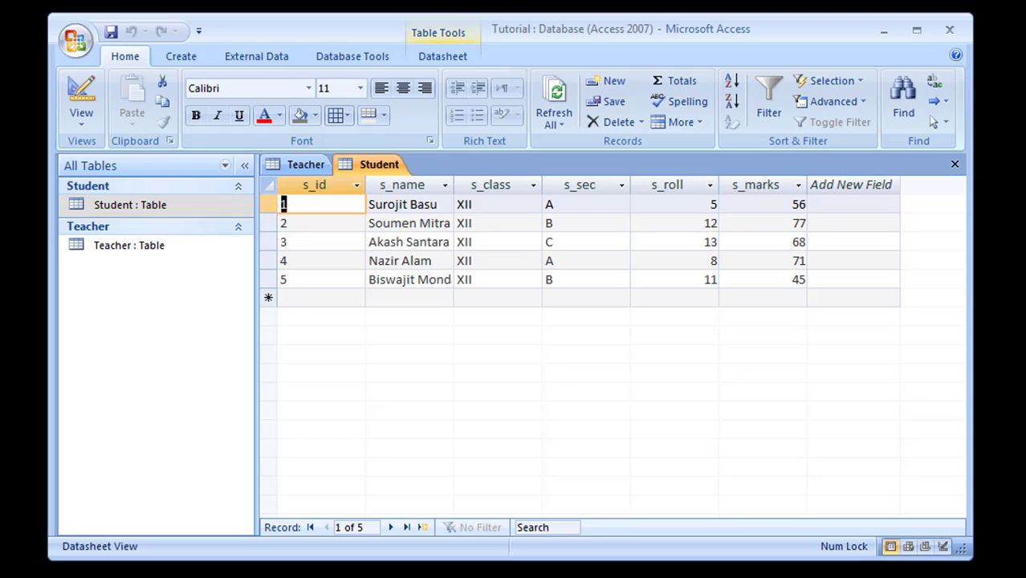
- Widen the s_name column in the Student datasheet so that the longest name fits
click(437, 36)
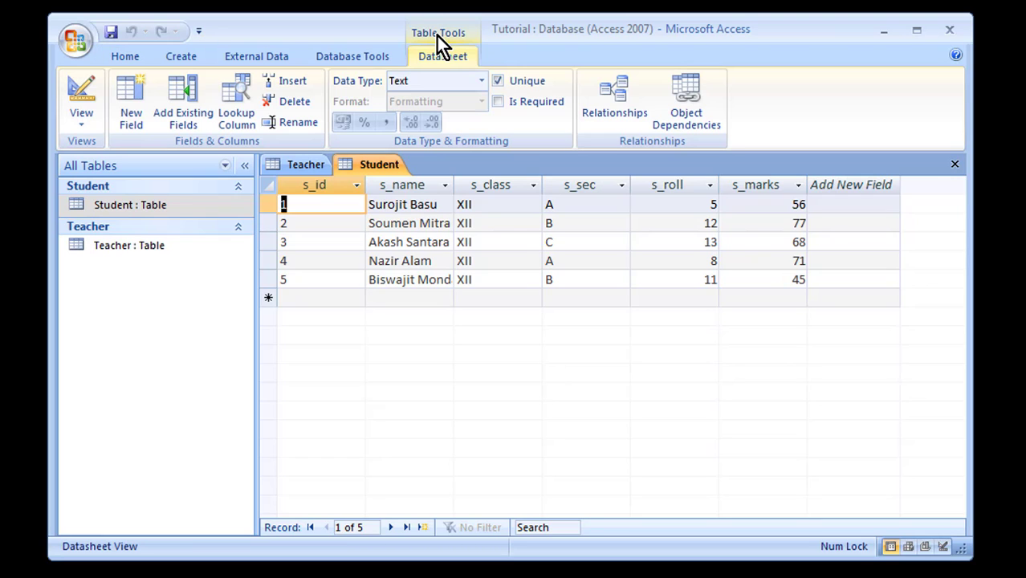
click(121, 56)
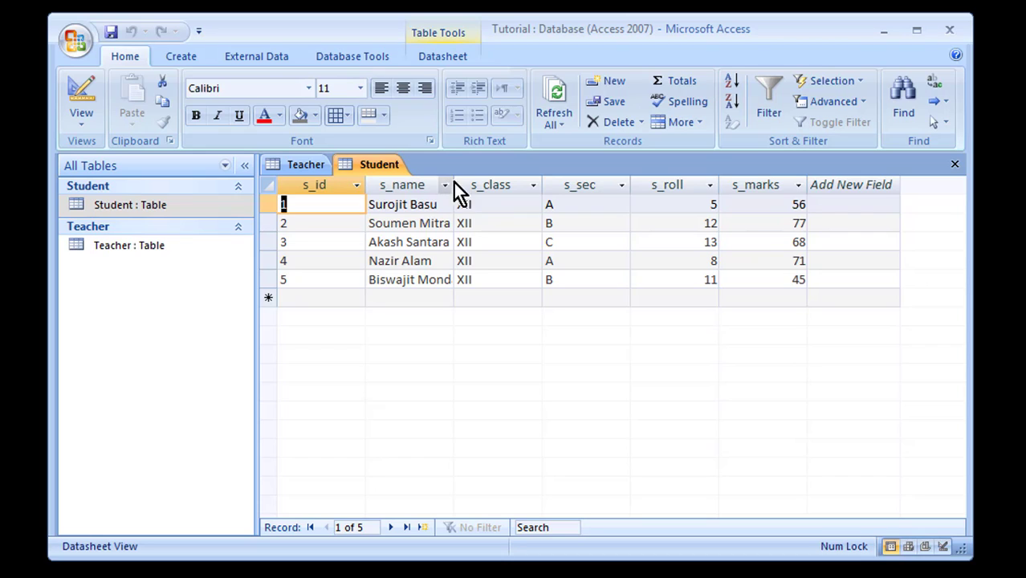
drag(454, 182, 482, 185)
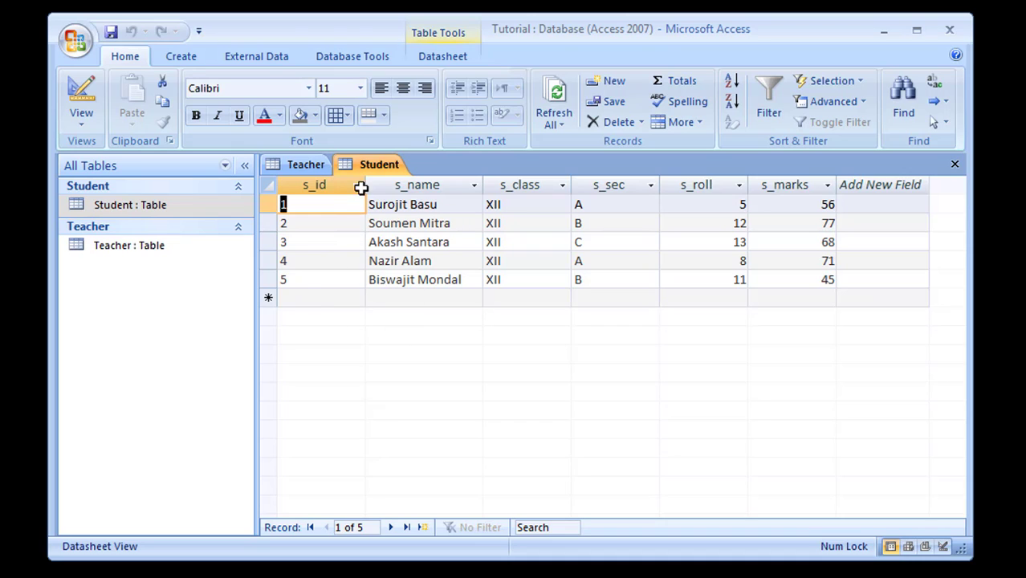
- Create a new query with Query Design and add the Student table to it
click(177, 61)
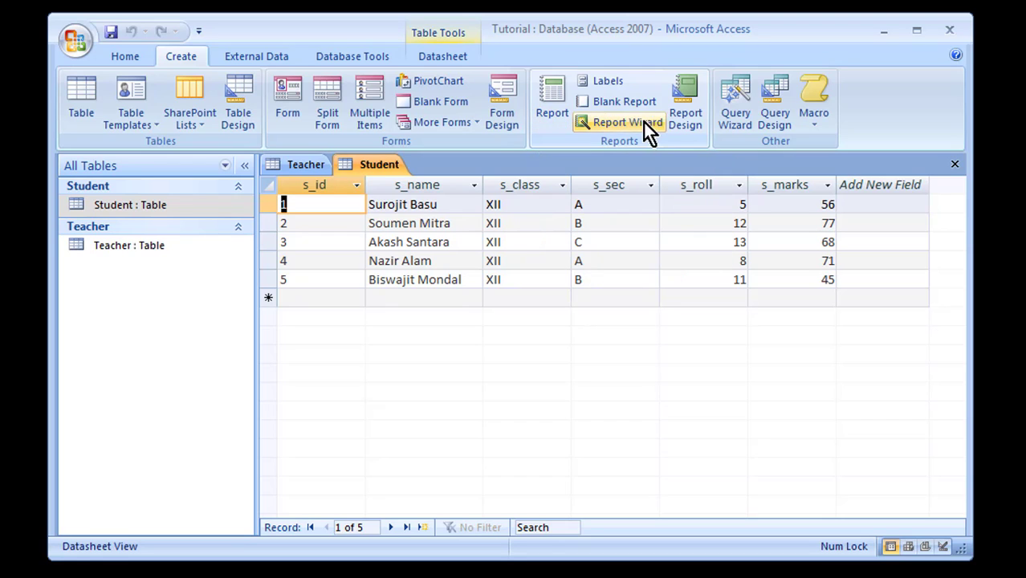
click(777, 97)
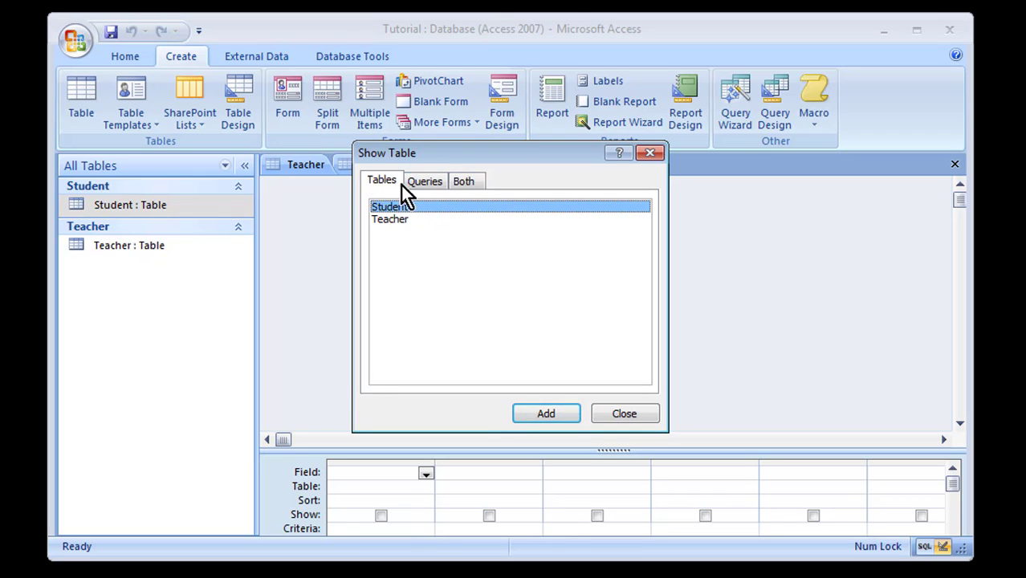
click(428, 183)
click(464, 183)
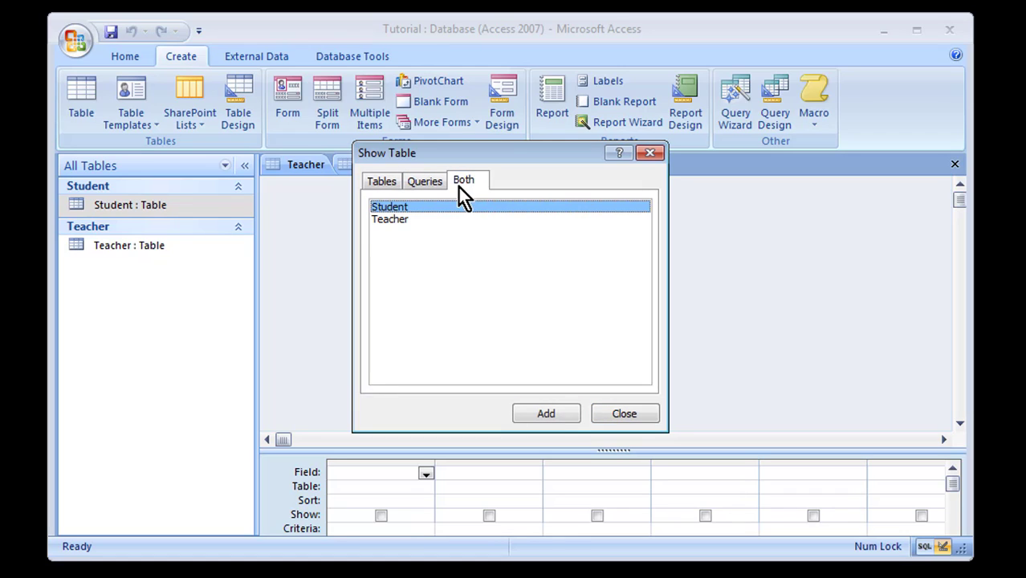
click(431, 184)
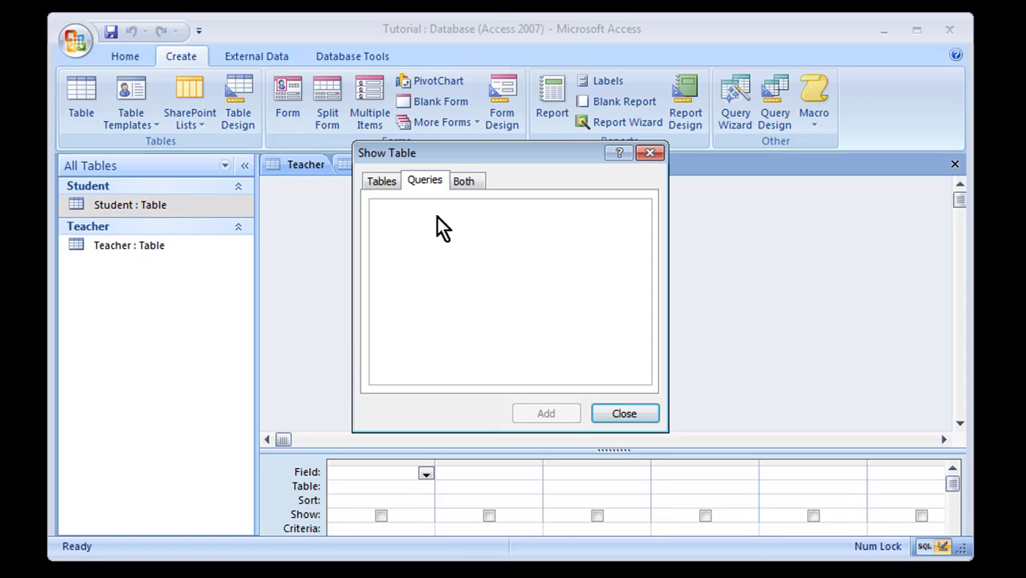
click(377, 182)
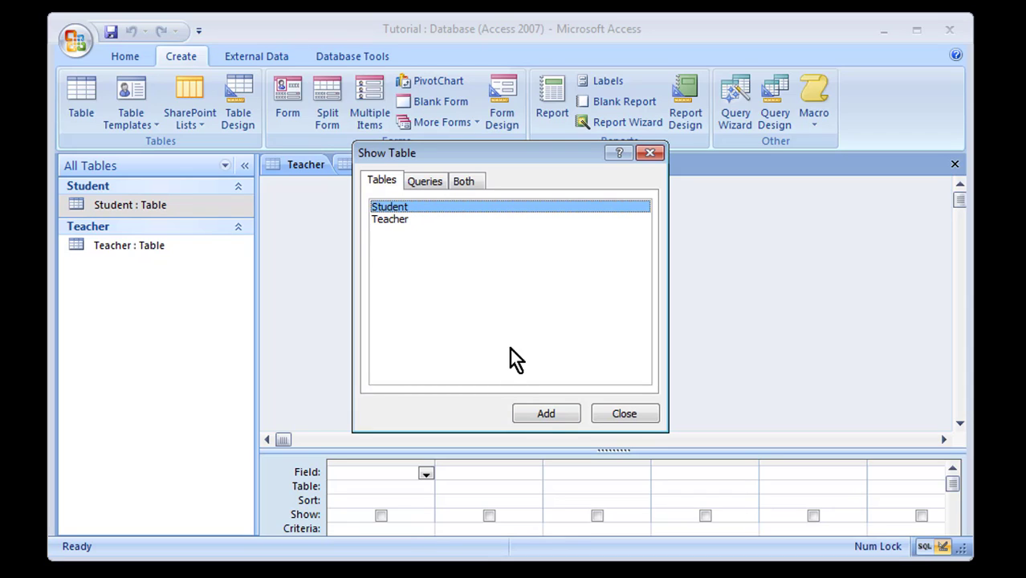
click(546, 413)
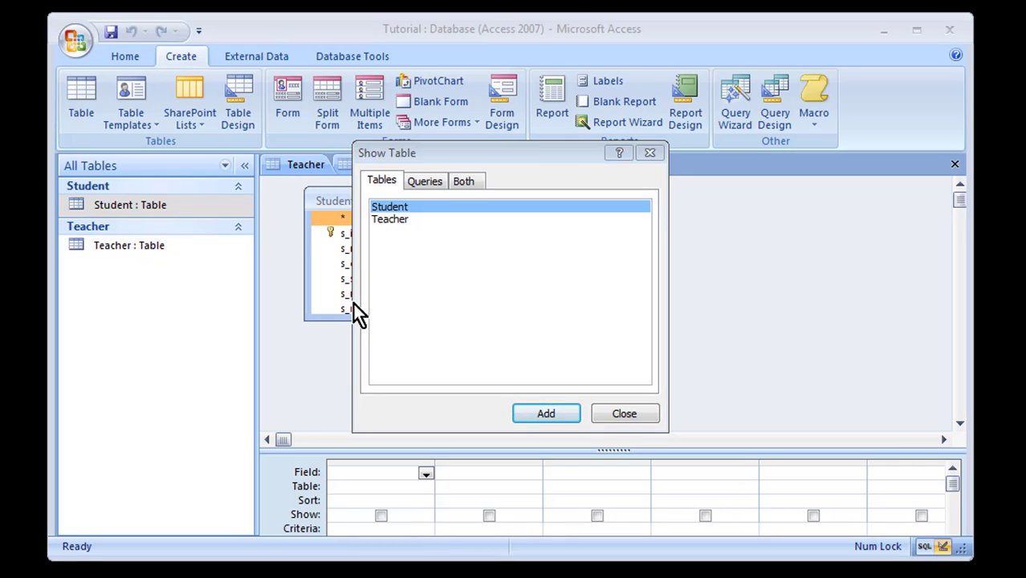
click(619, 413)
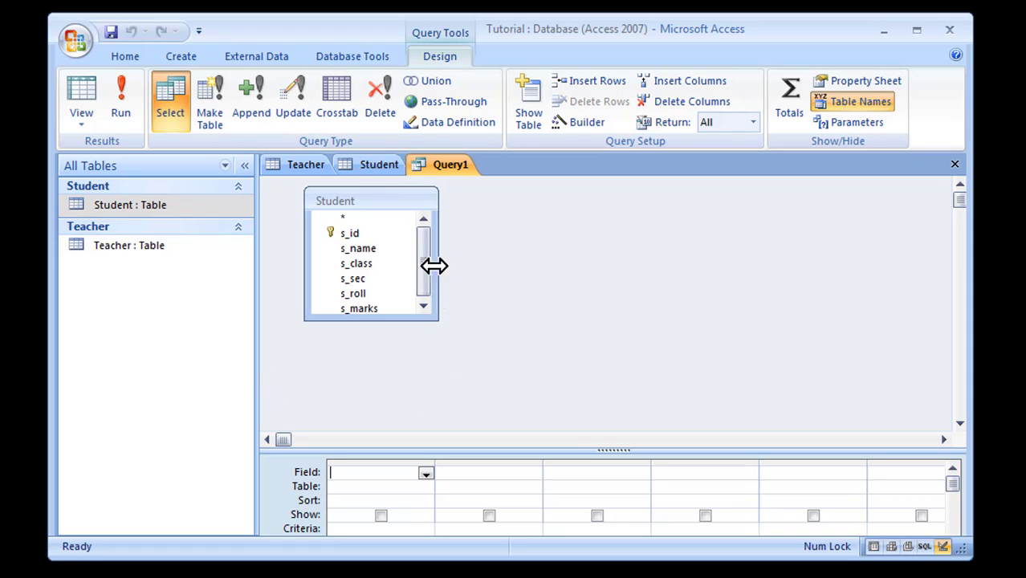
- Enlarge the query's design grid area, and reposition and resize the Student field list so that all its fields fit
drag(379, 199, 362, 227)
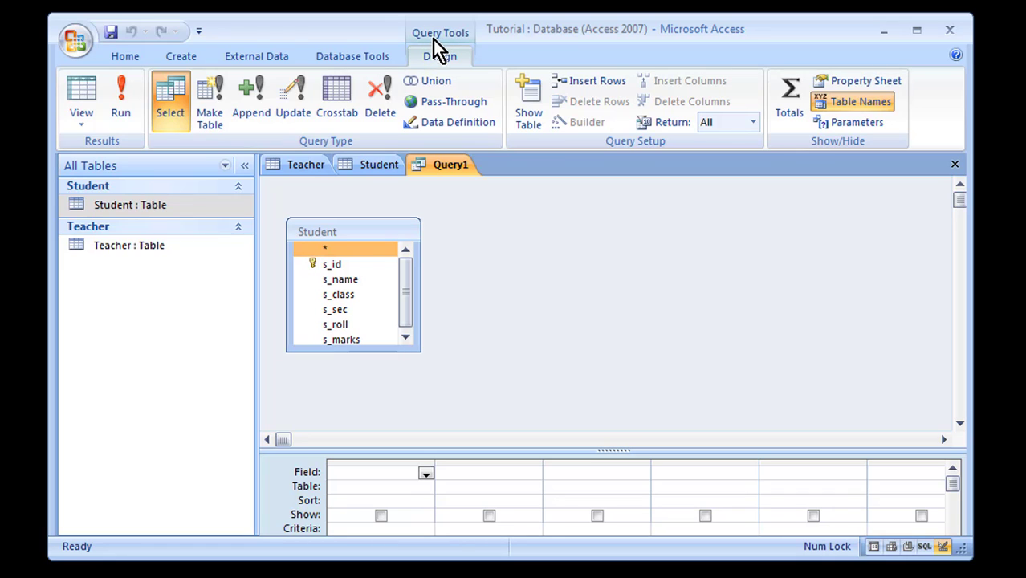
click(527, 111)
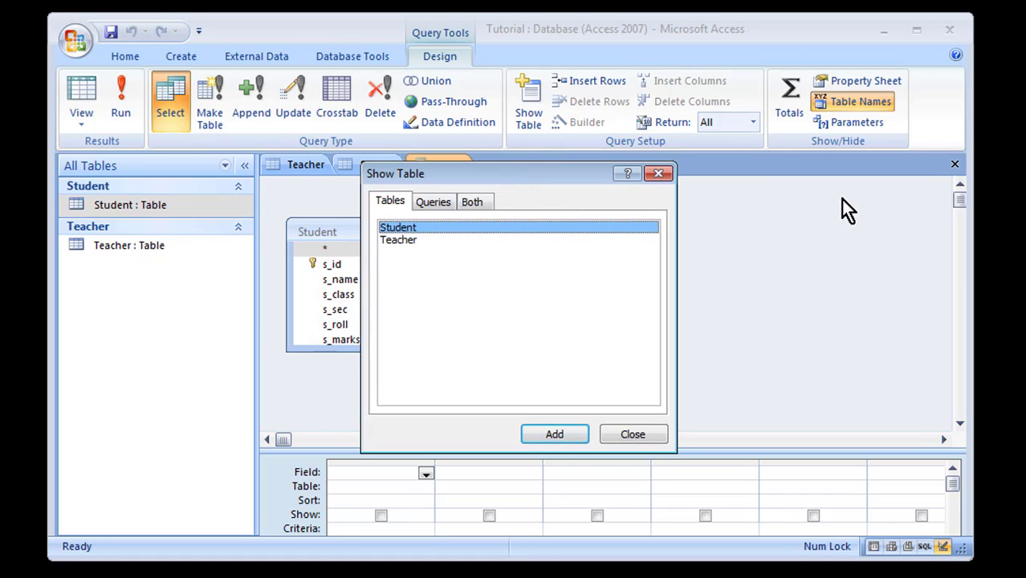
click(663, 175)
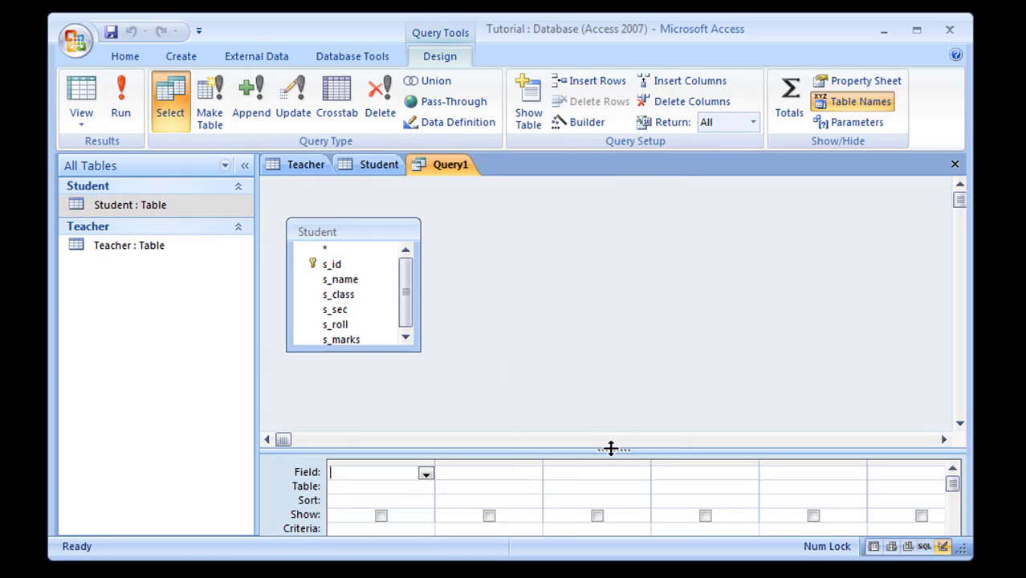
drag(614, 447, 616, 363)
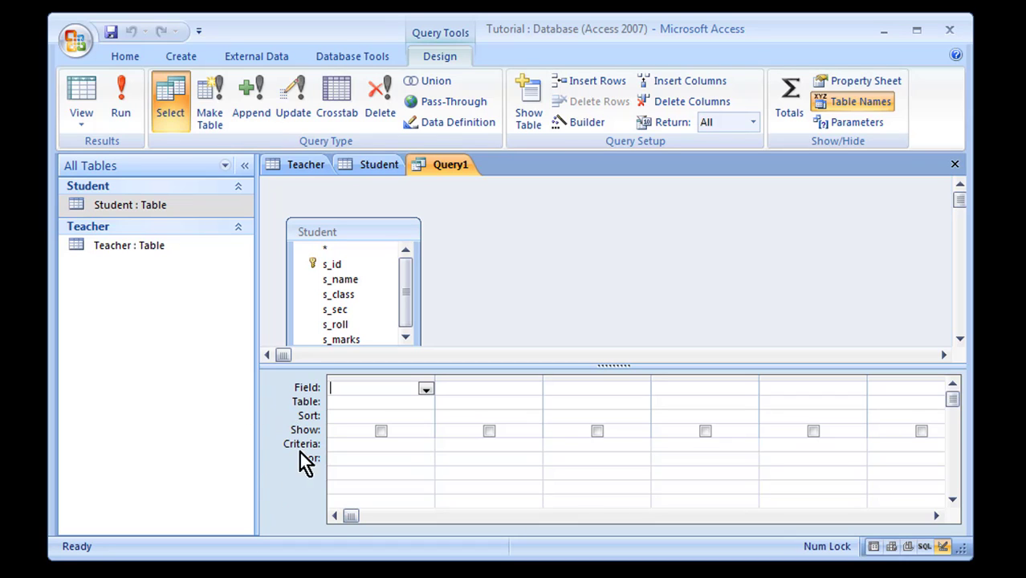
drag(368, 228, 368, 202)
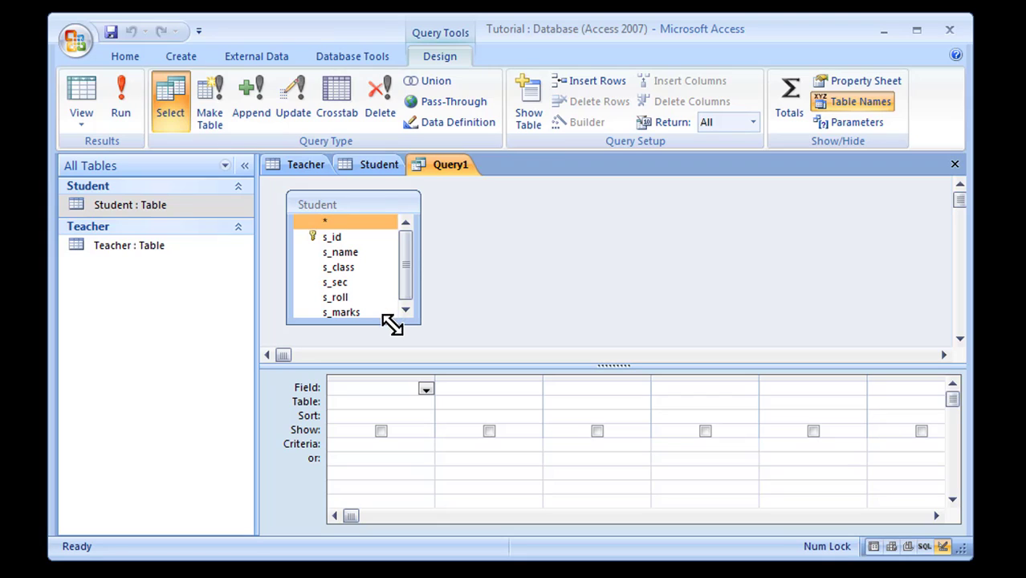
drag(392, 324, 390, 341)
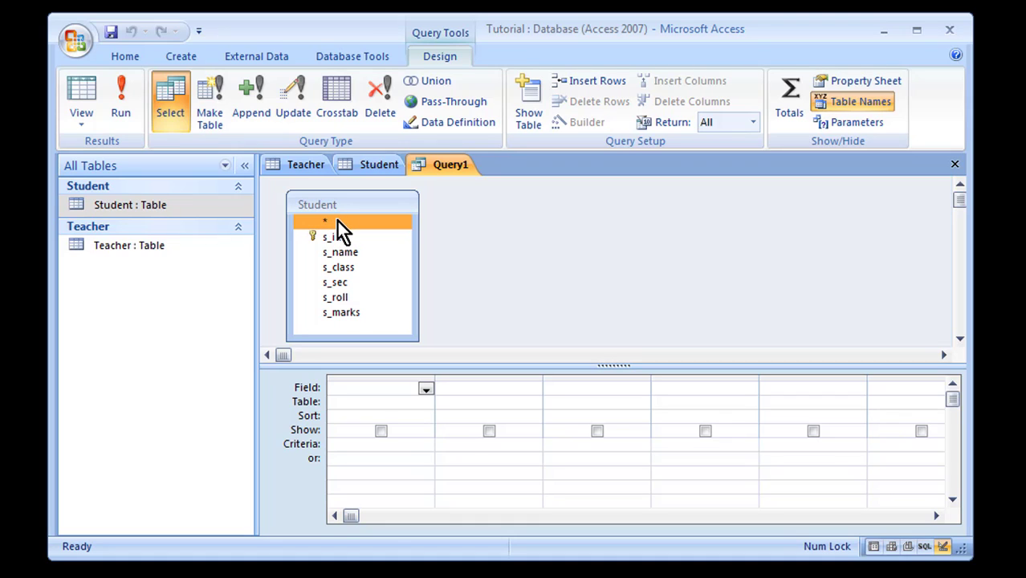
- Place all Student fields (Student.*) in the grid's first column and view the field choices for the second column
drag(336, 221, 393, 392)
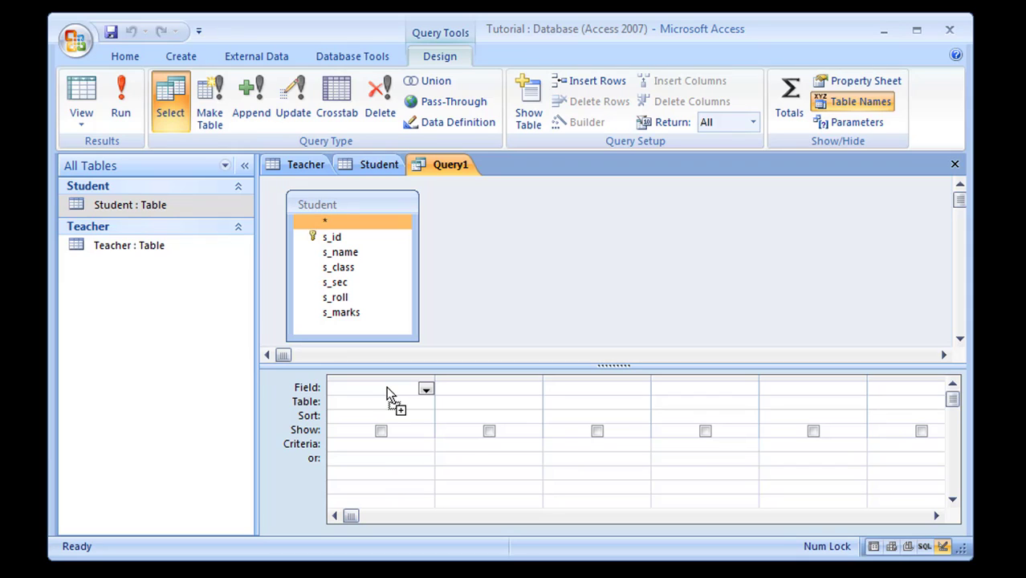
drag(386, 386, 386, 388)
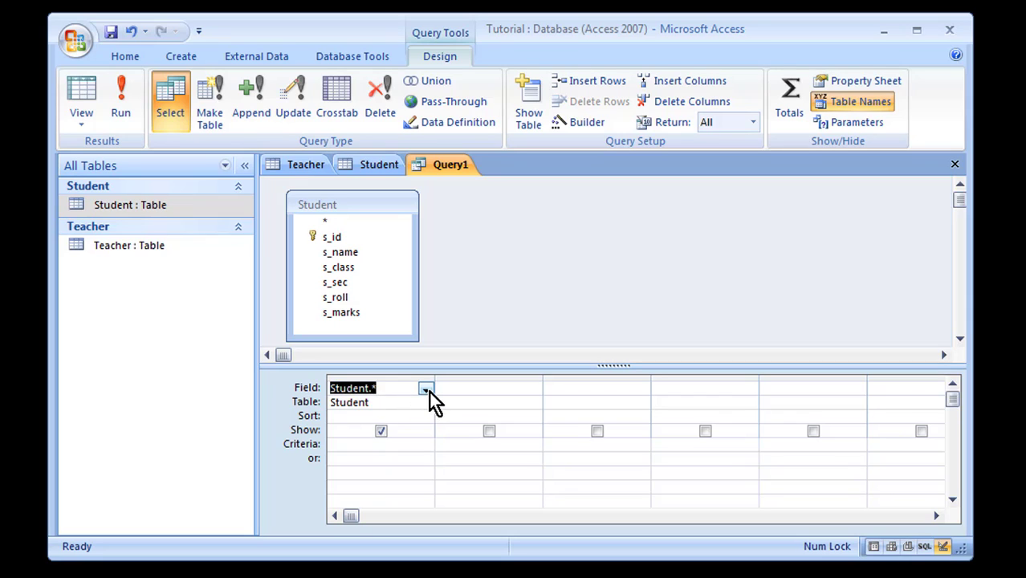
click(532, 387)
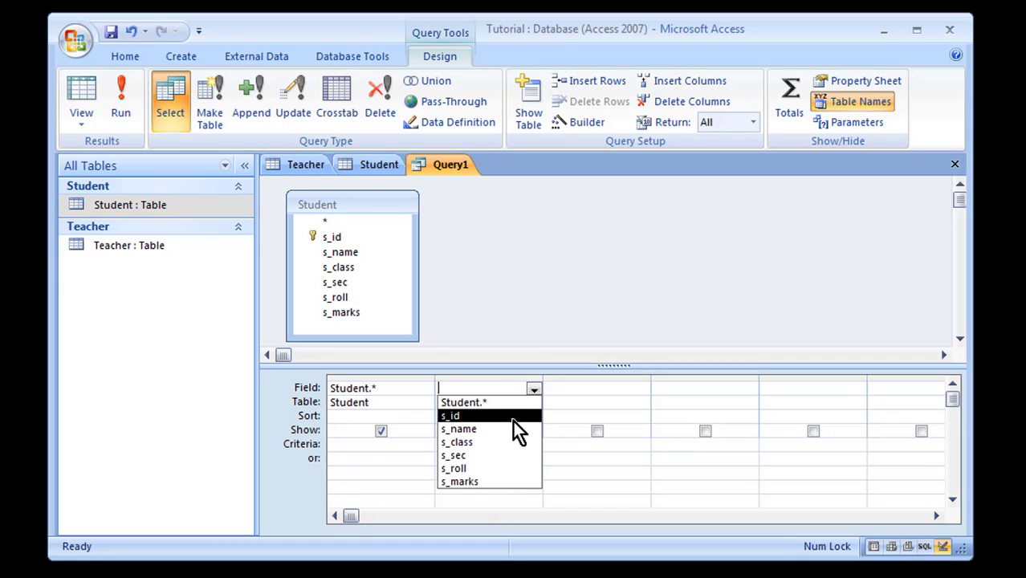
click(533, 318)
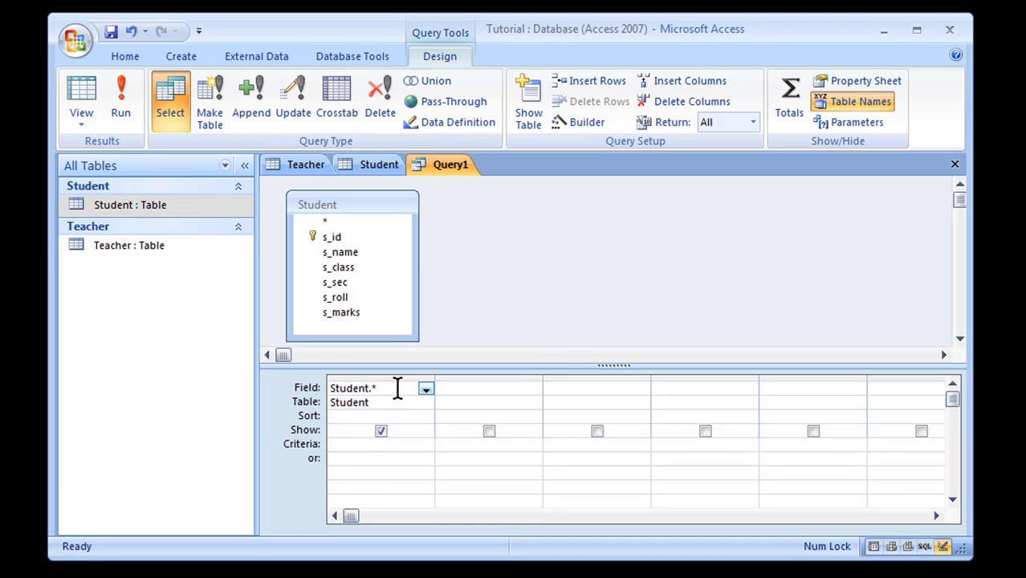
- Clear the first grid column's field and table entries, and add Student.* to it again from the field list
drag(377, 389, 212, 369)
key(Delete)
drag(376, 400, 269, 394)
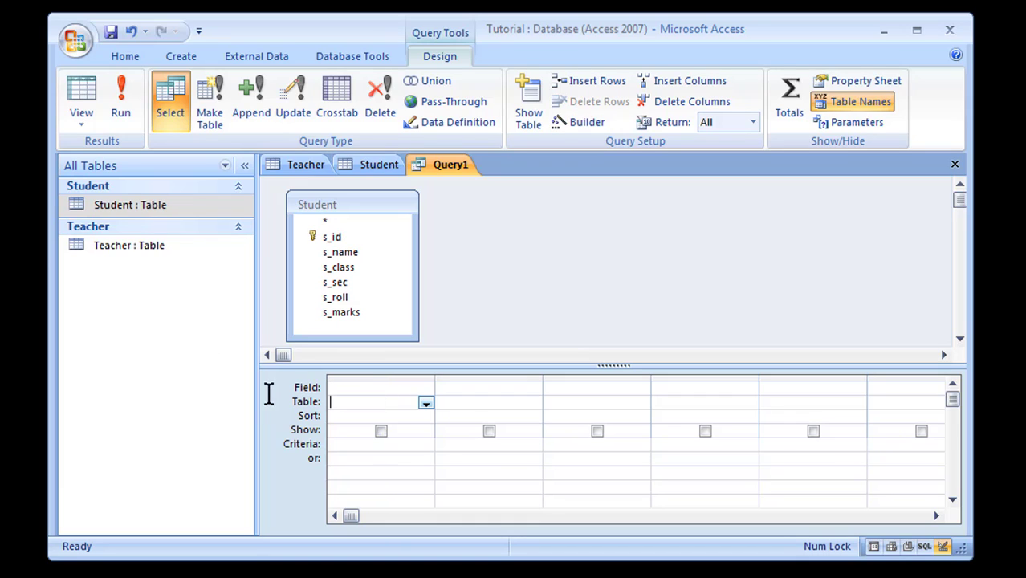
click(411, 386)
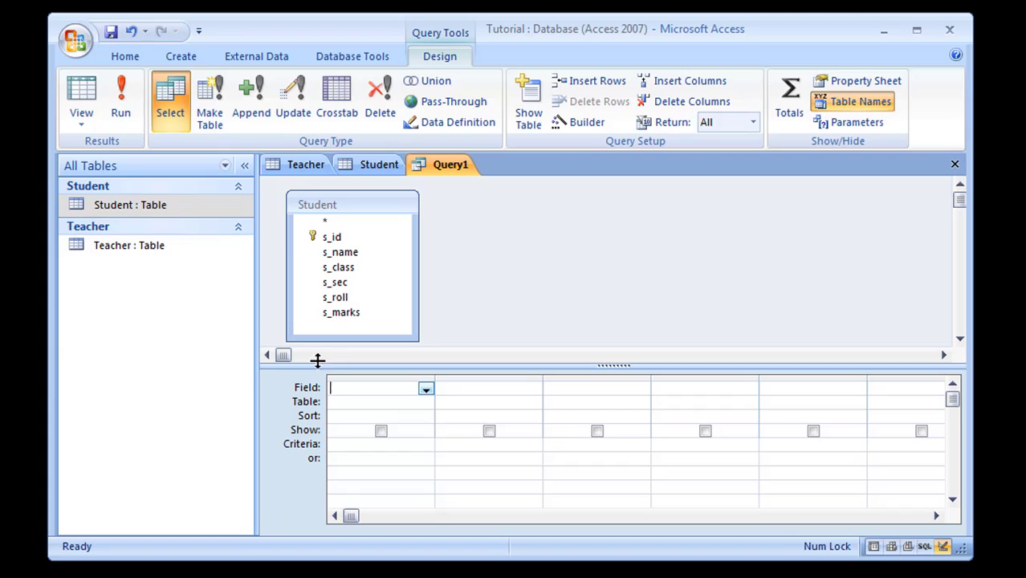
double_click(322, 222)
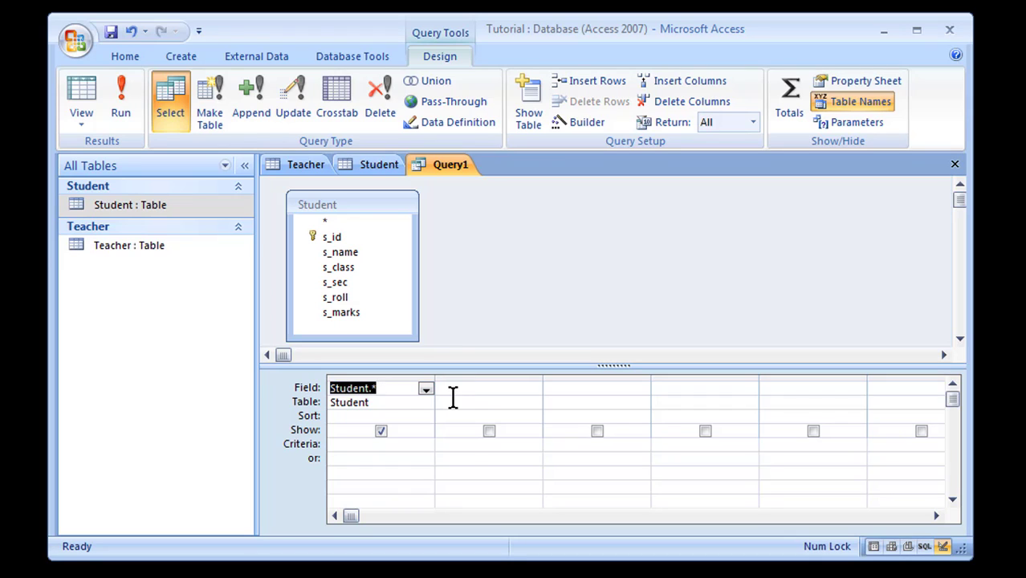
- Add the s_name field to the second column of the query grid and remove it again
double_click(361, 257)
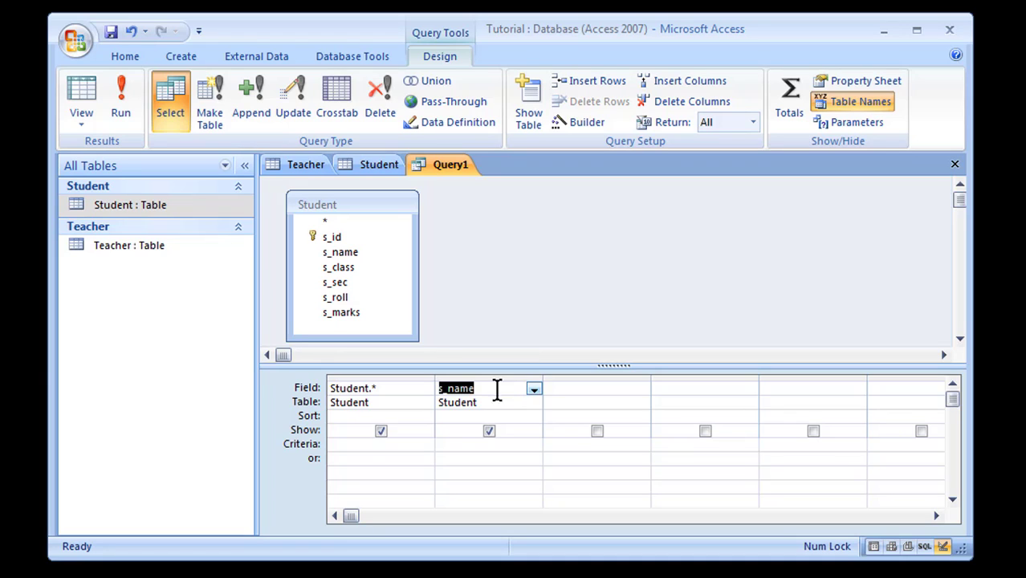
key(Delete)
click(488, 406)
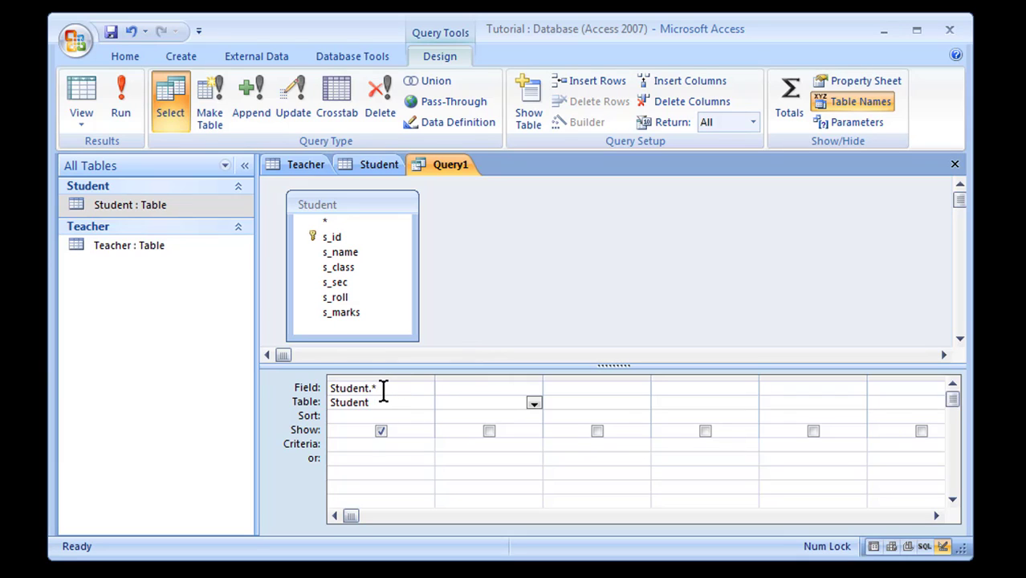
click(355, 202)
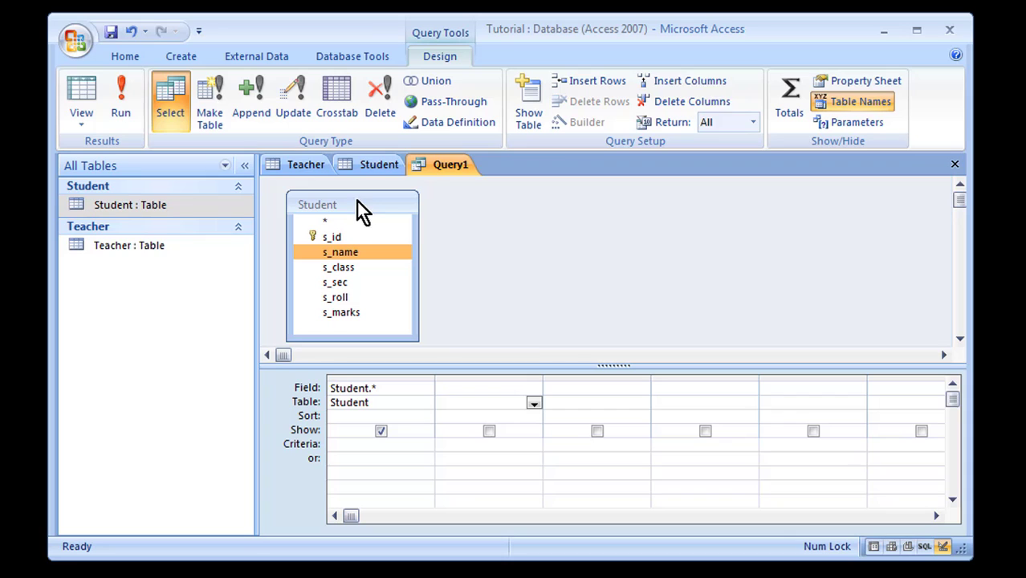
- Run the Student.* query, examine its records and its SQL statement, and return to Design View
click(127, 108)
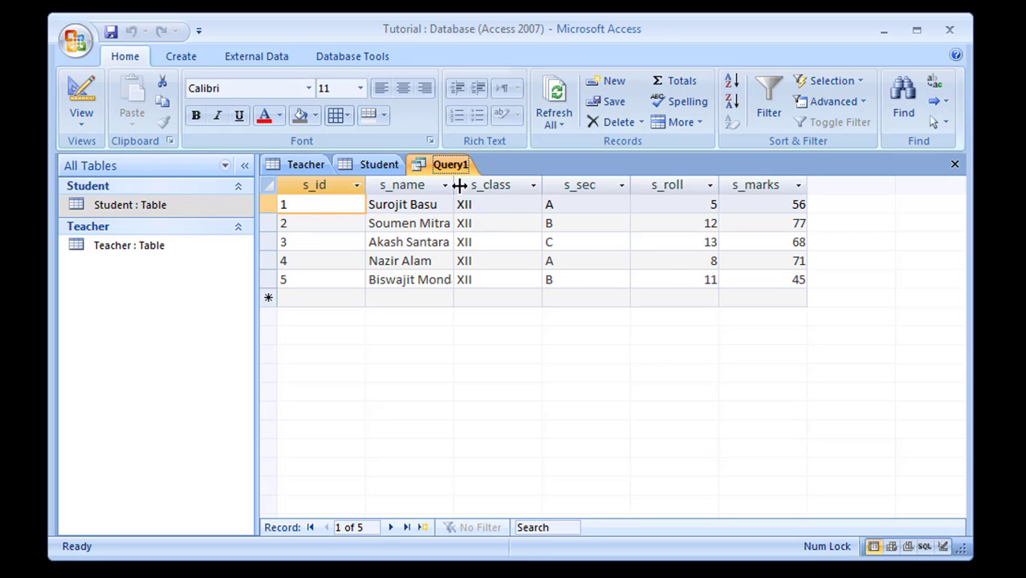
click(86, 108)
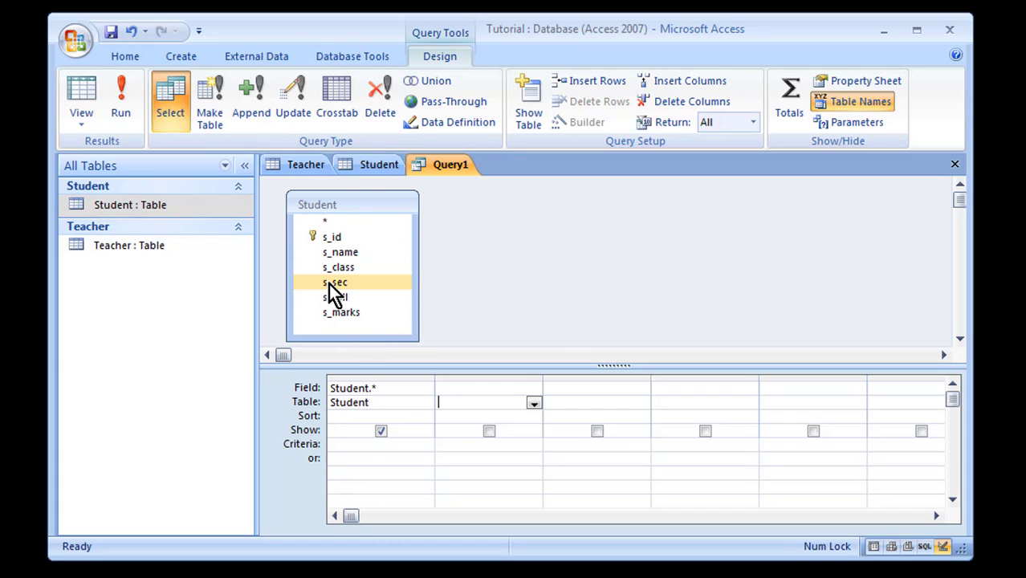
click(85, 120)
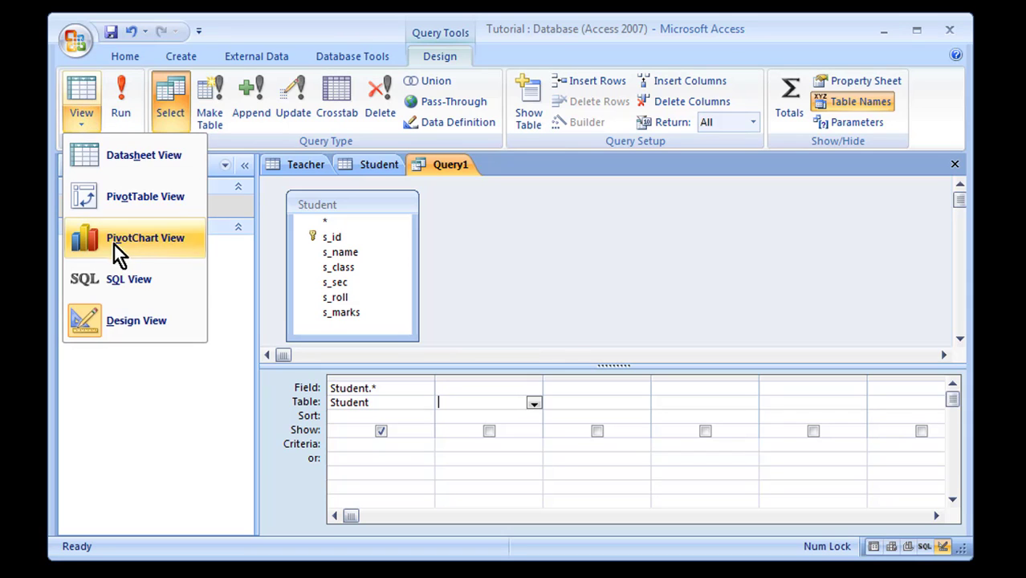
click(112, 281)
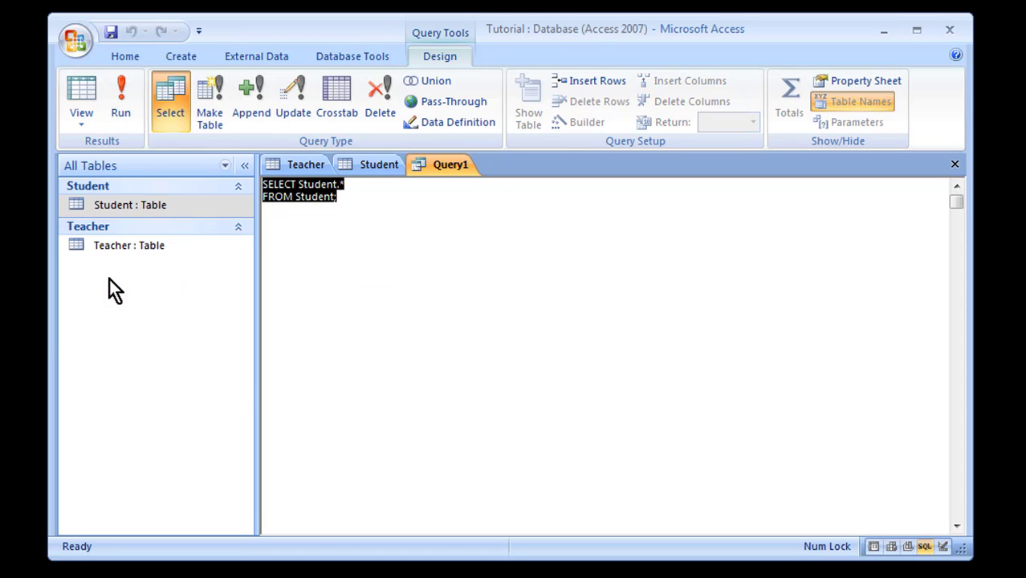
click(364, 204)
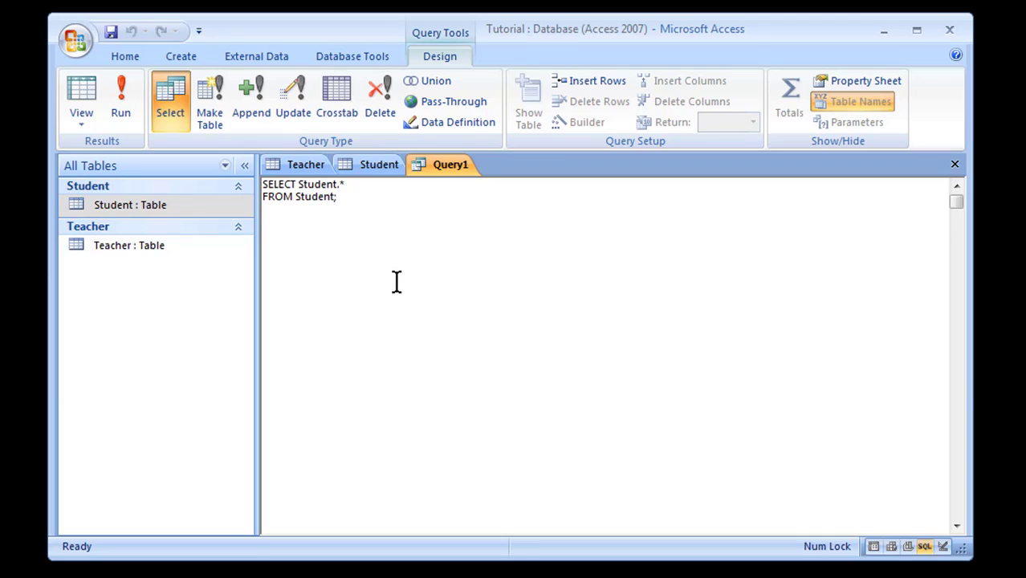
drag(256, 202, 242, 174)
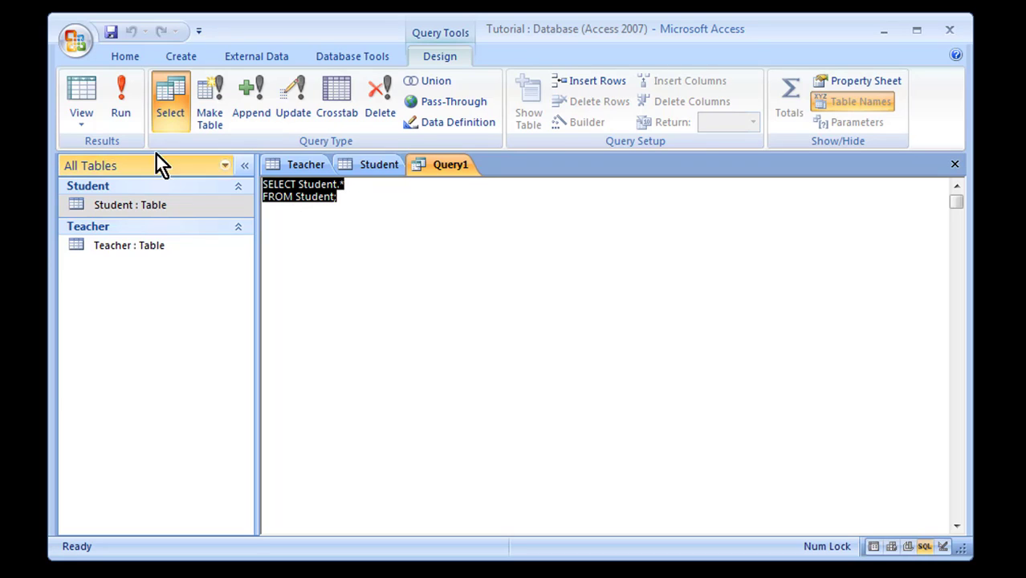
click(119, 109)
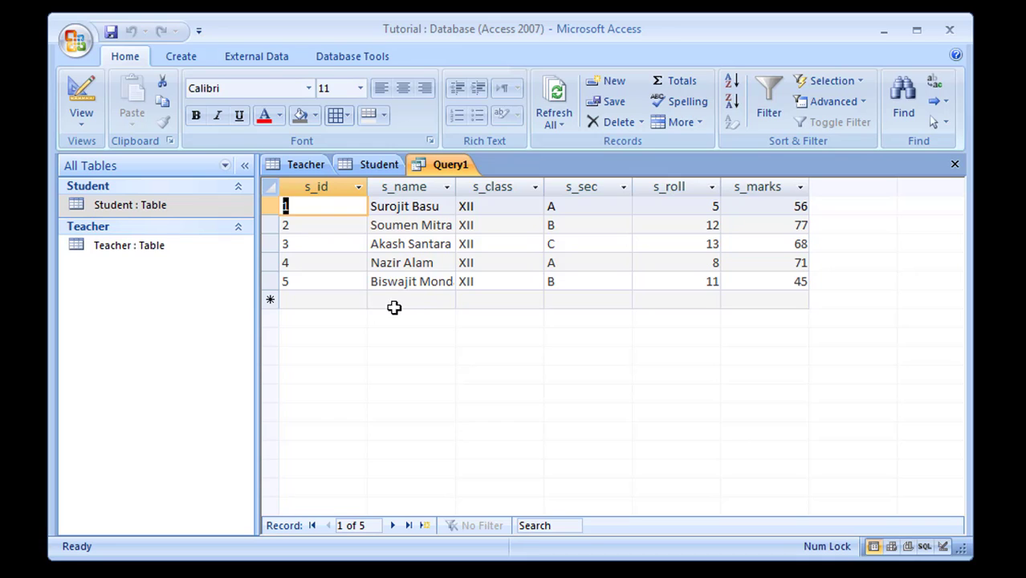
click(81, 83)
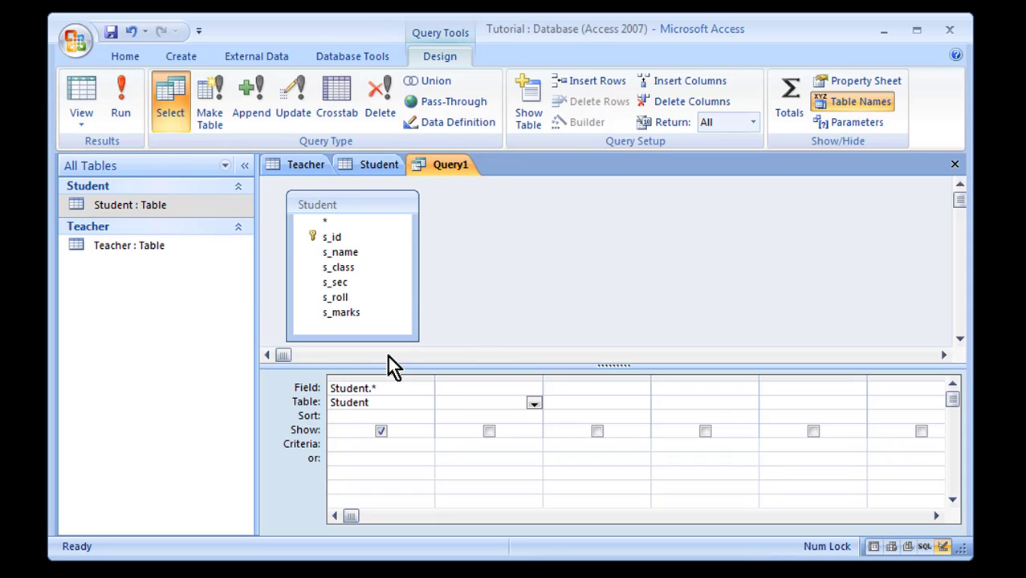
- Clear the Student.* field and its table entry from the first column of the query grid
click(331, 388)
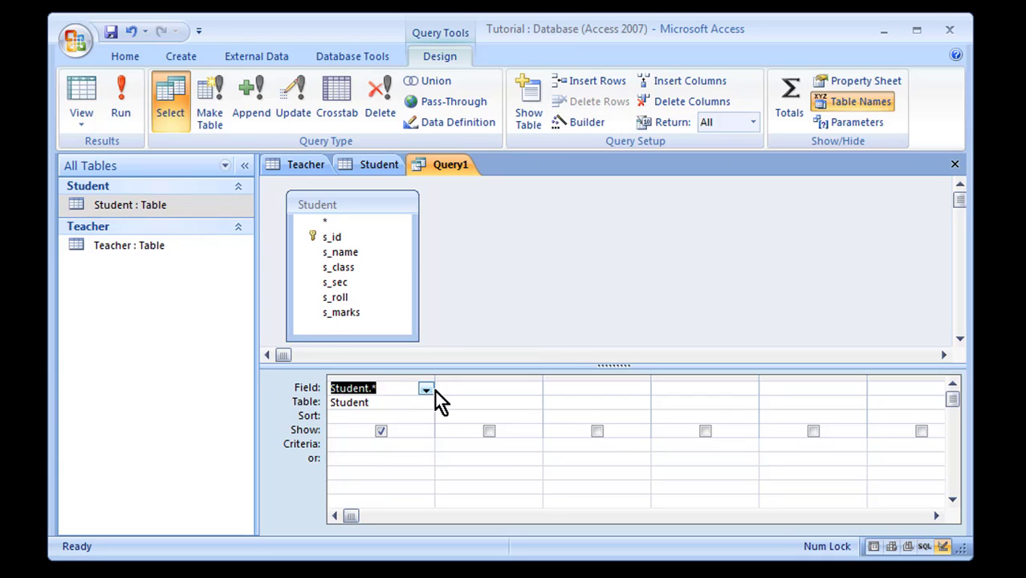
key(Delete)
click(329, 403)
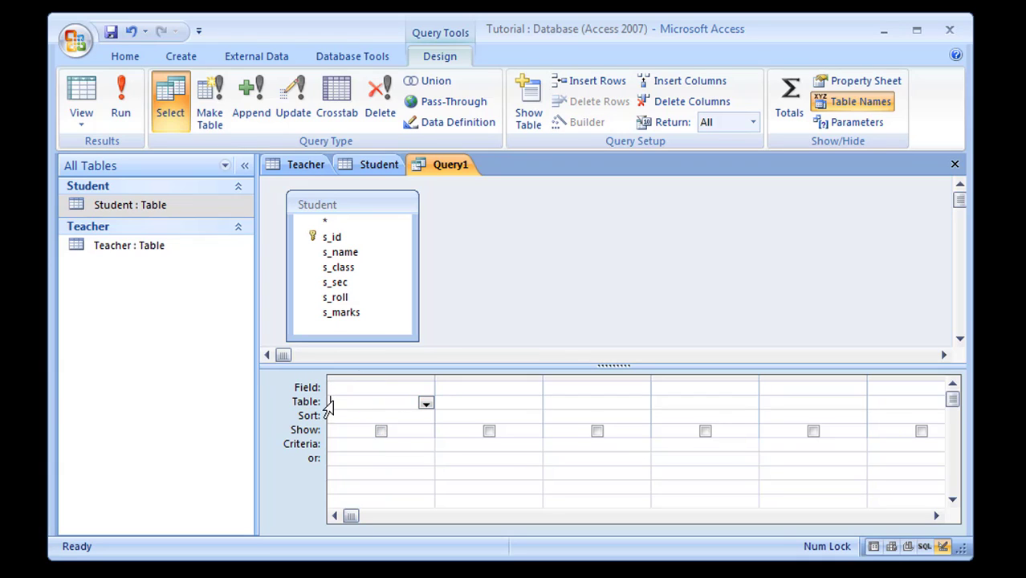
click(419, 387)
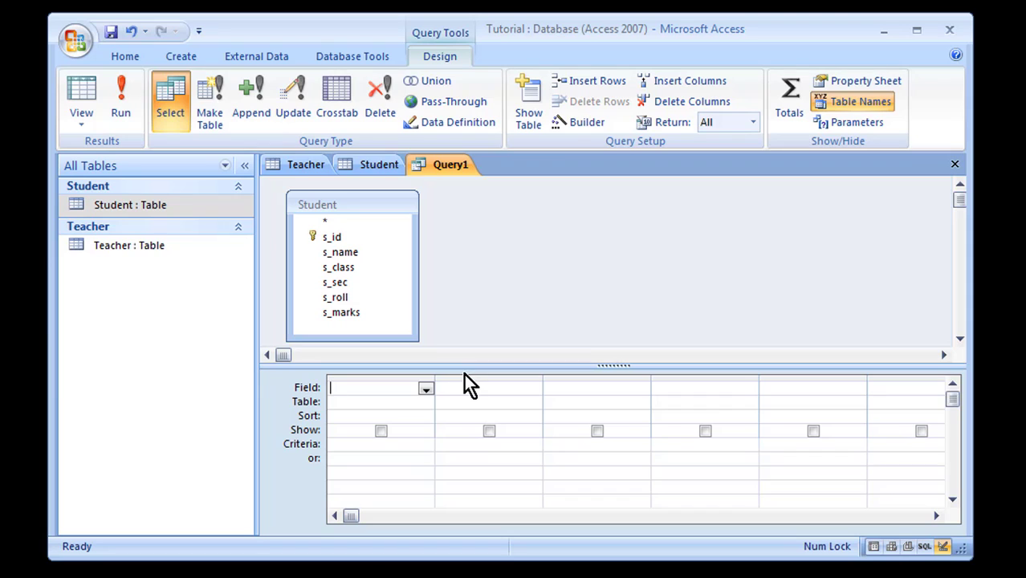
- Add the s_id, s_name and s_marks fields to the first three columns of the query grid
click(354, 267)
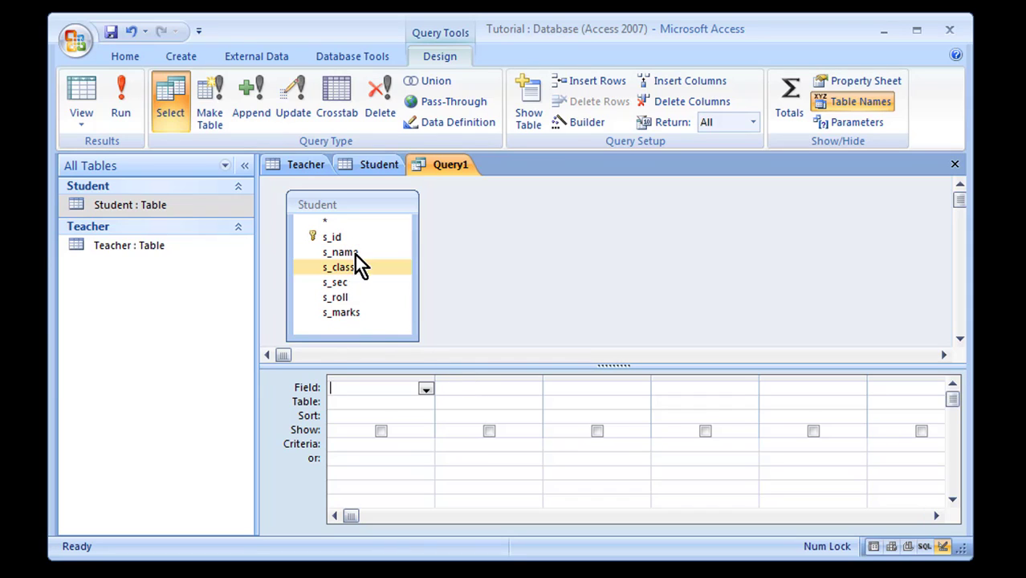
click(352, 236)
click(330, 297)
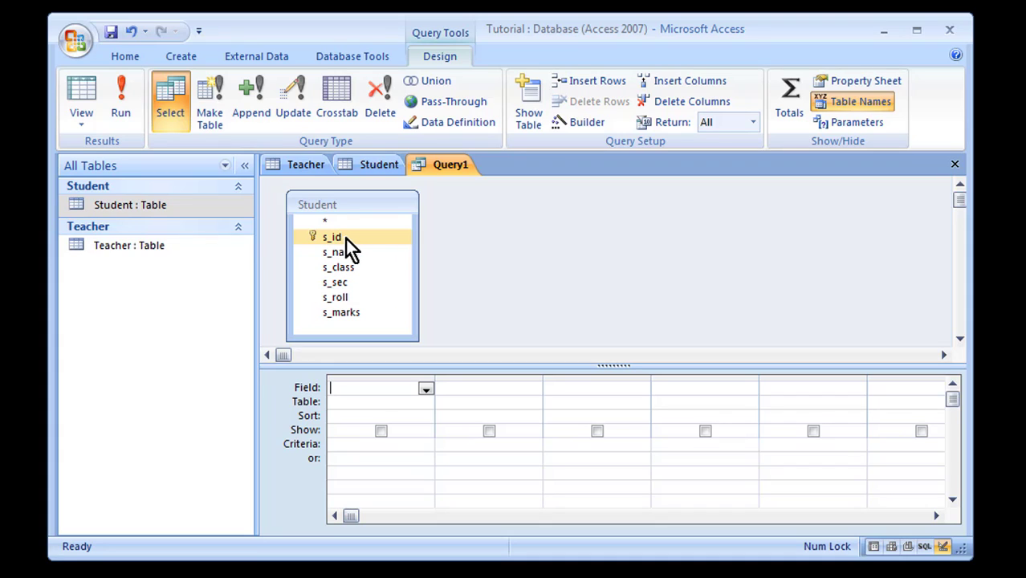
drag(335, 237, 355, 383)
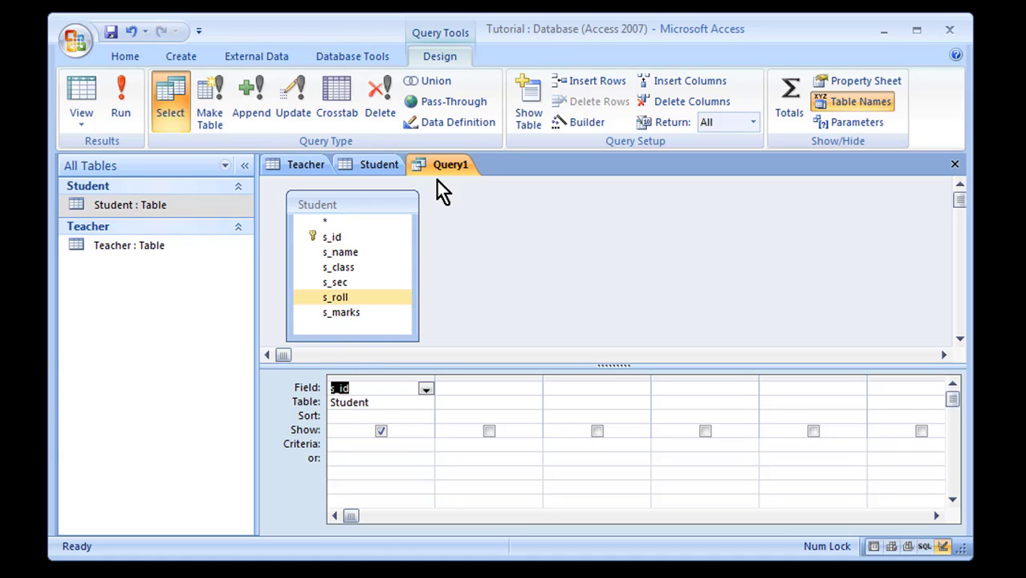
double_click(345, 254)
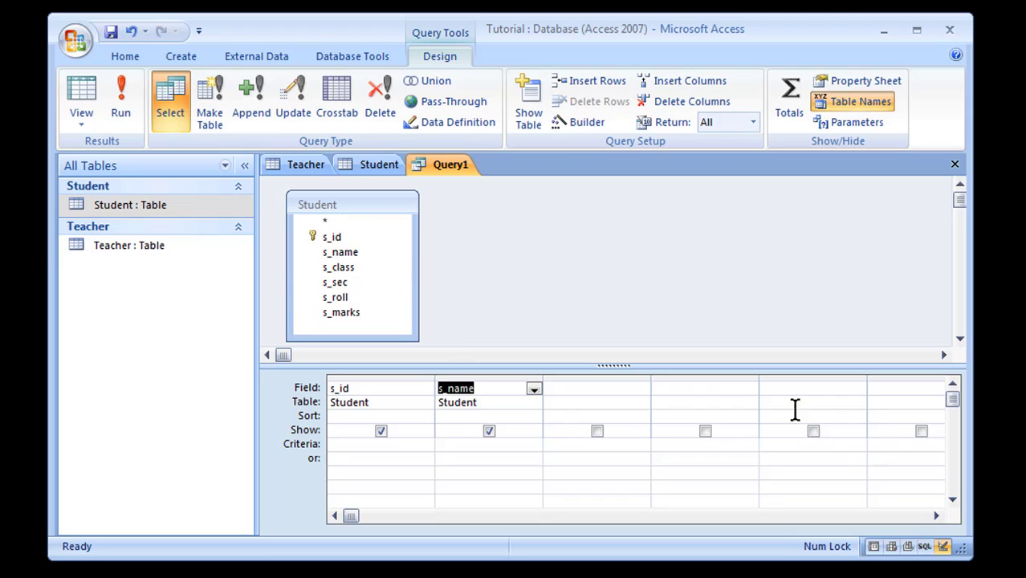
click(642, 389)
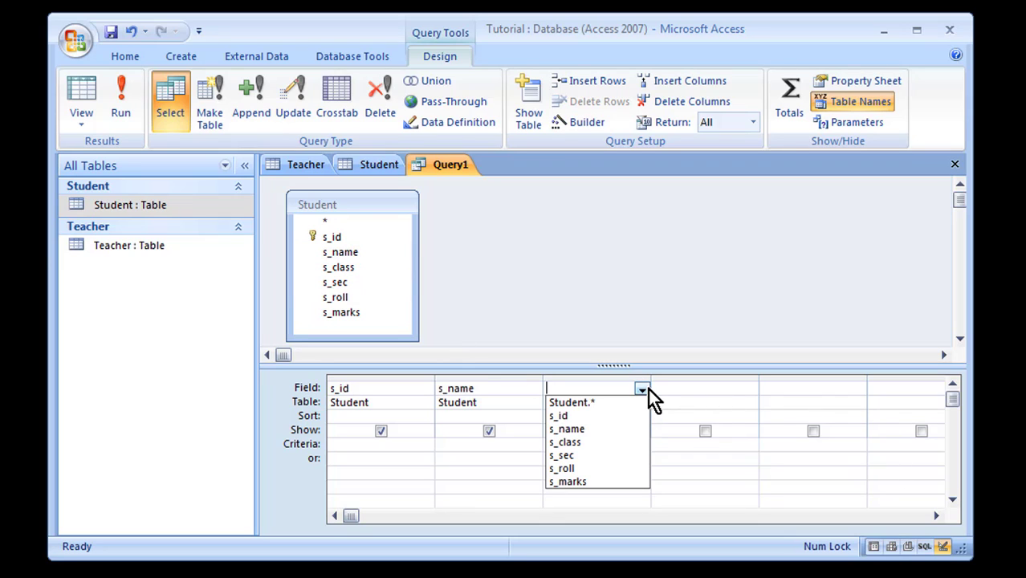
click(597, 482)
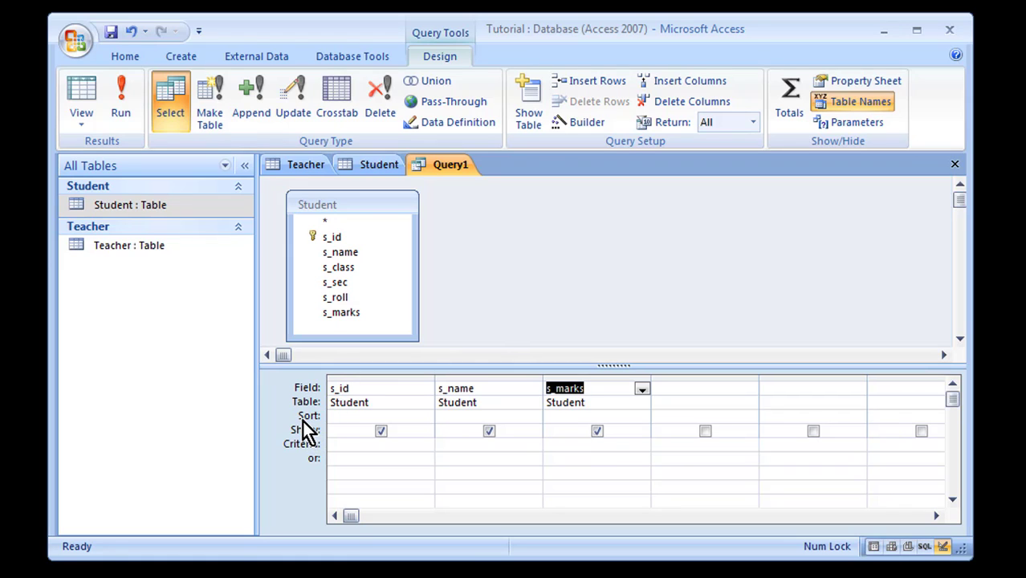
- View the sort choices for s_id without choosing one, then run the query and inspect each result column
click(426, 415)
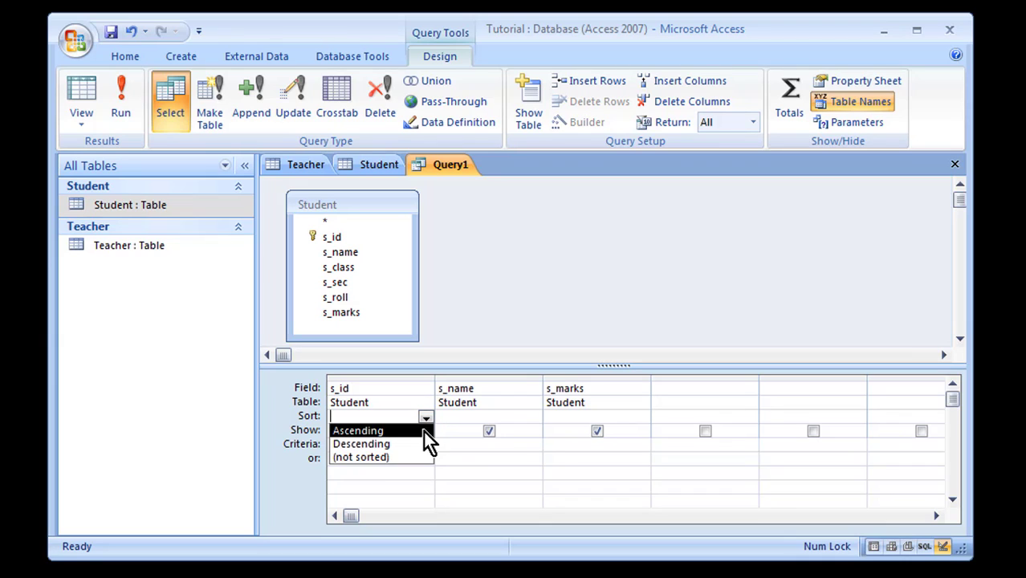
click(423, 416)
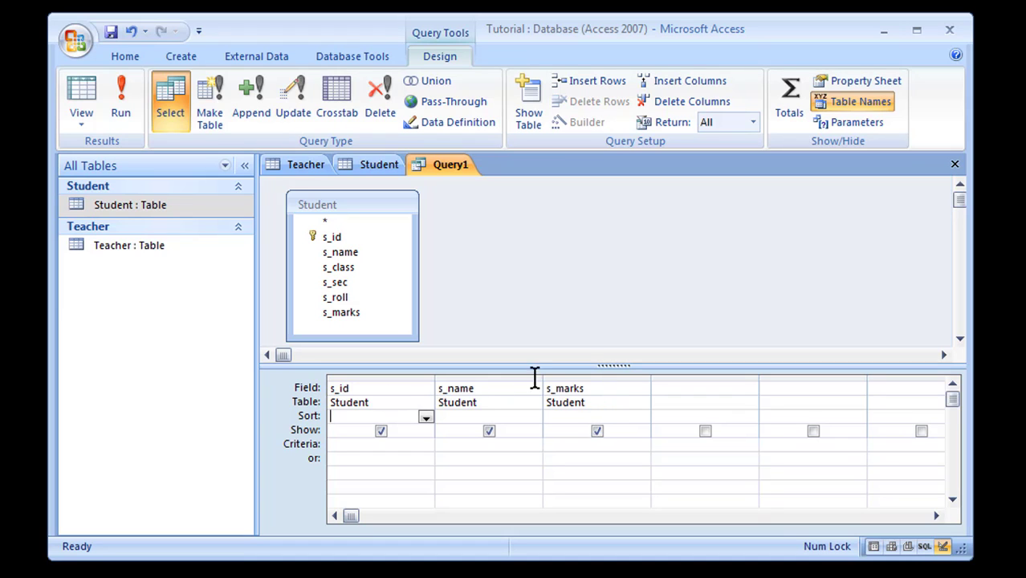
click(117, 112)
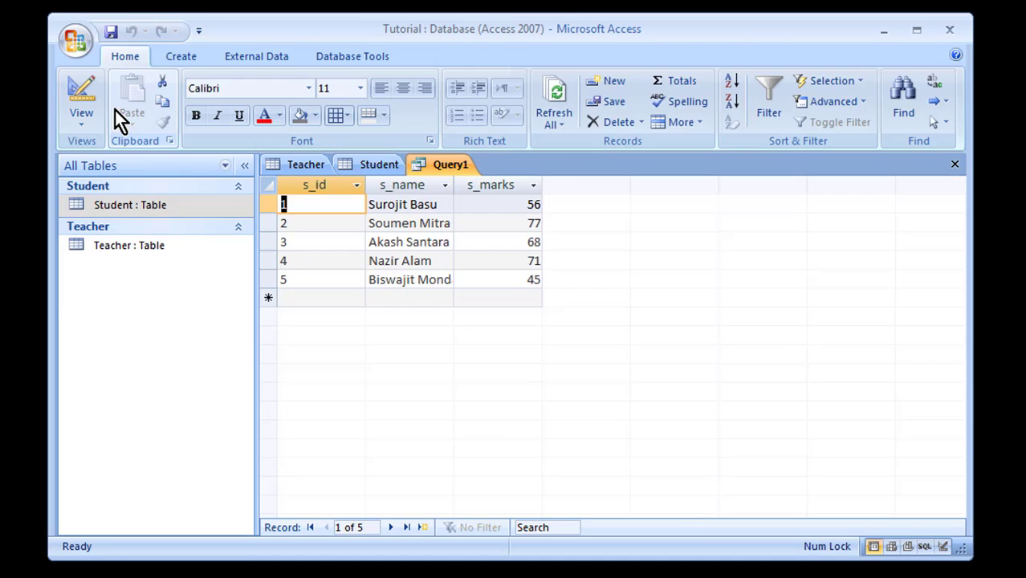
click(311, 186)
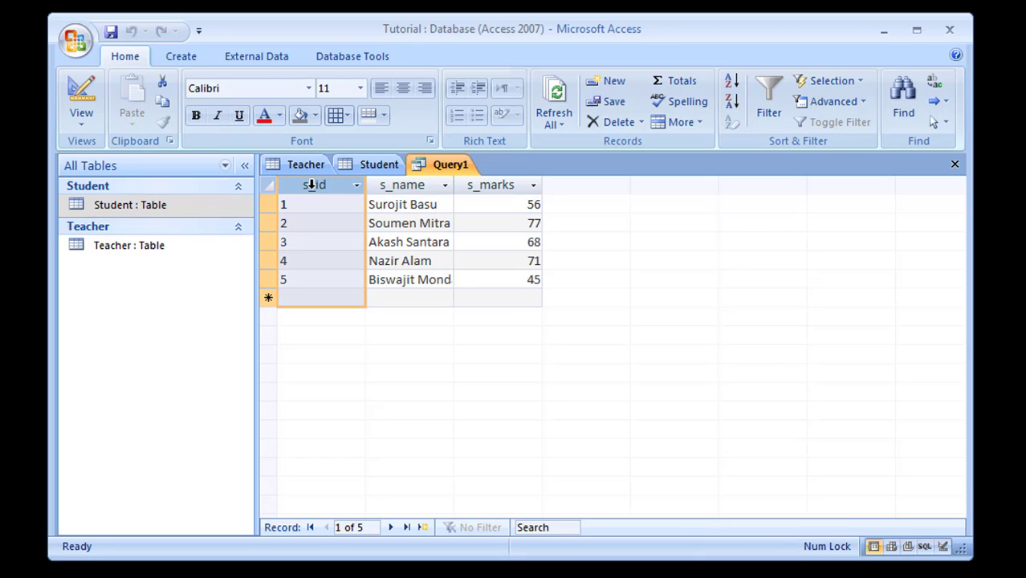
click(403, 184)
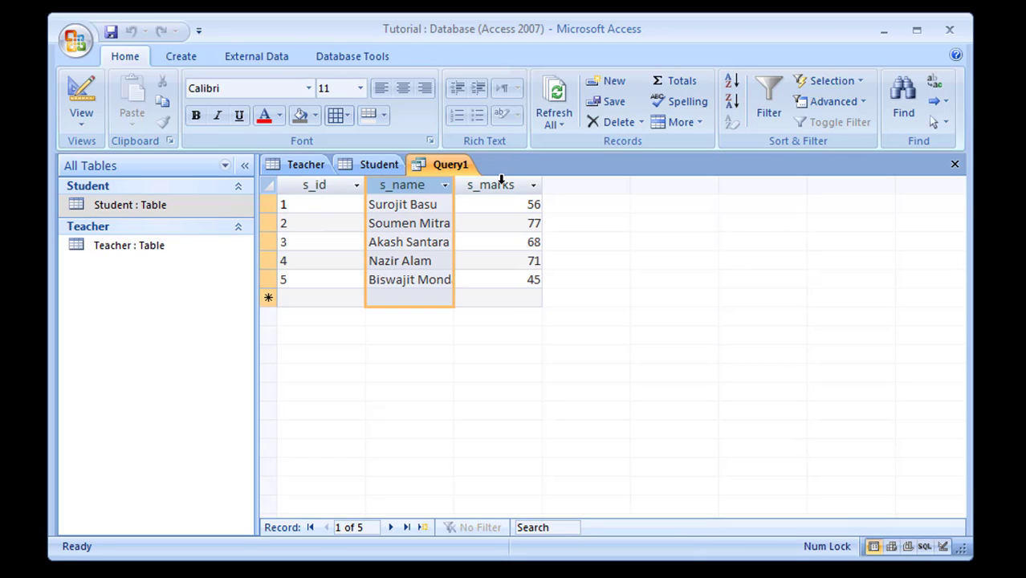
click(501, 184)
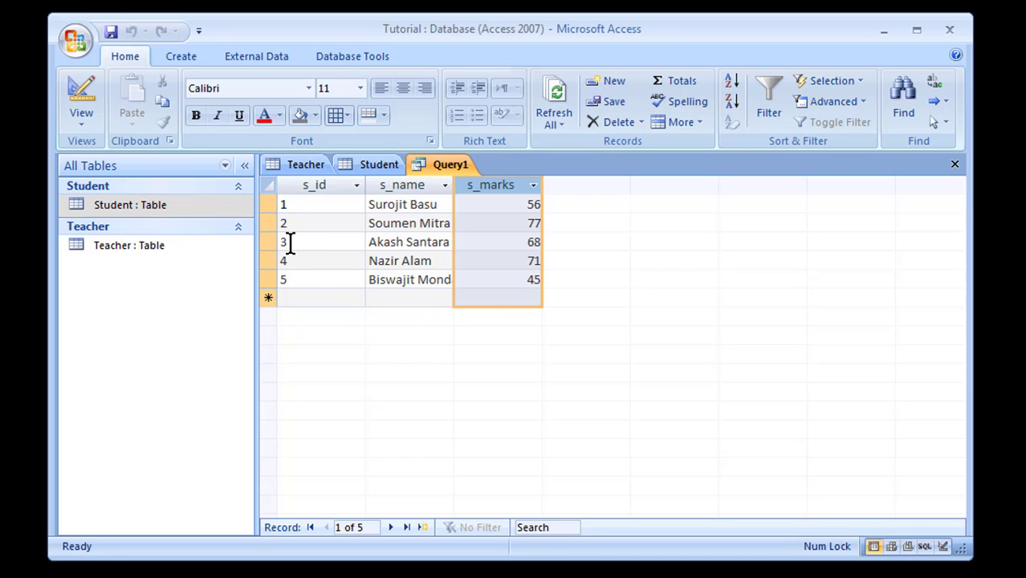
- Show the query in SQL View and examine its SELECT clause, highlighting the s_marks field name
click(86, 116)
click(92, 287)
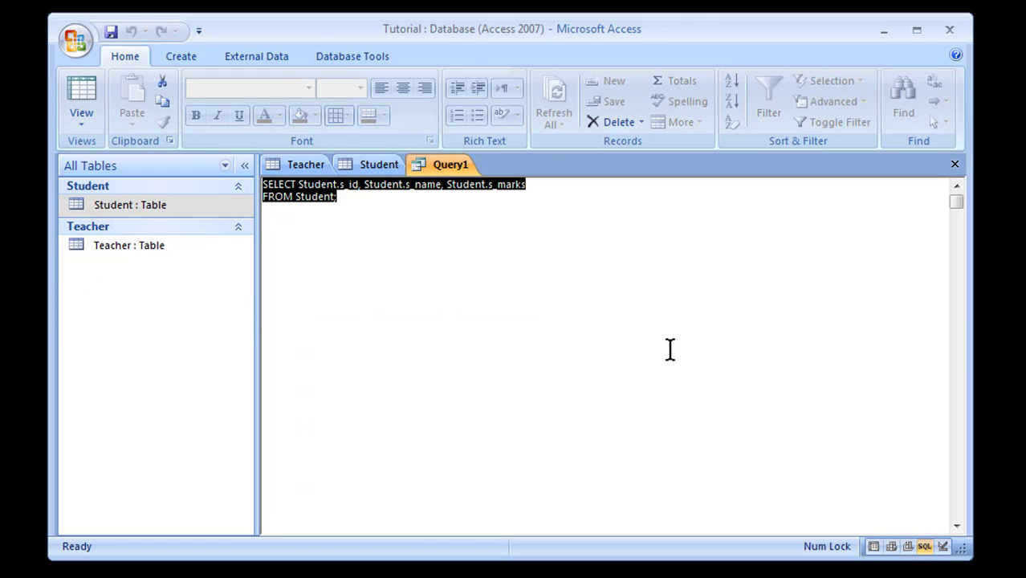
click(352, 196)
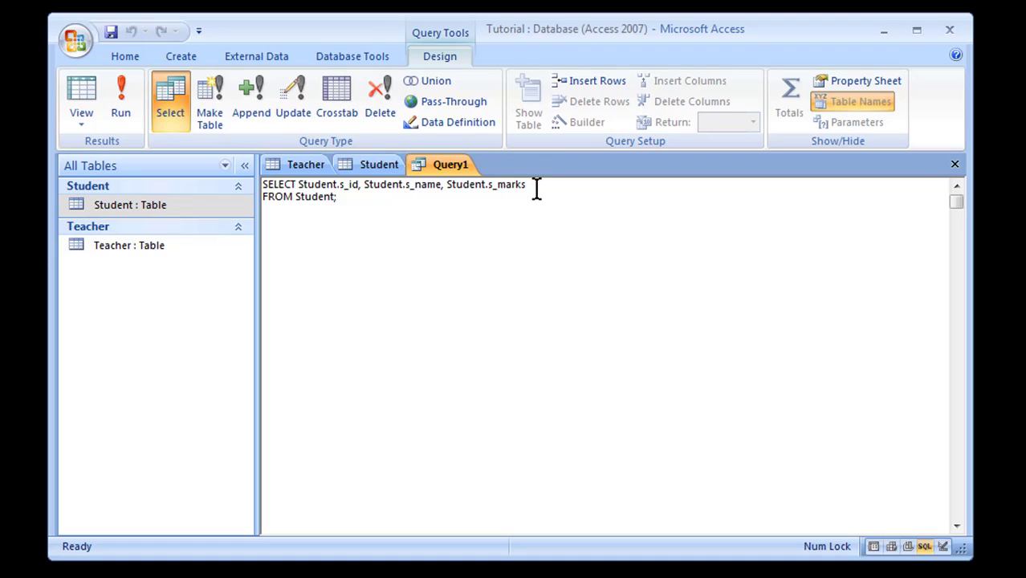
double_click(463, 189)
double_click(511, 184)
drag(490, 187, 537, 186)
click(537, 186)
click(439, 300)
drag(529, 184, 486, 183)
click(531, 259)
drag(530, 184, 489, 183)
click(527, 206)
drag(538, 184, 488, 183)
click(531, 190)
drag(528, 185, 487, 187)
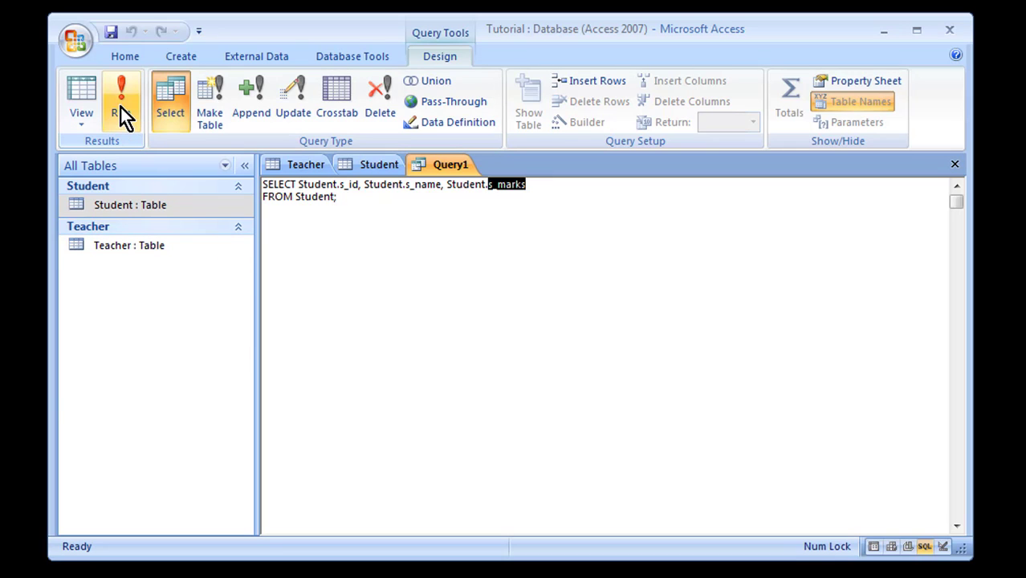
- Return to Design View, set the s_marks sort order to Ascending and run the query
click(81, 98)
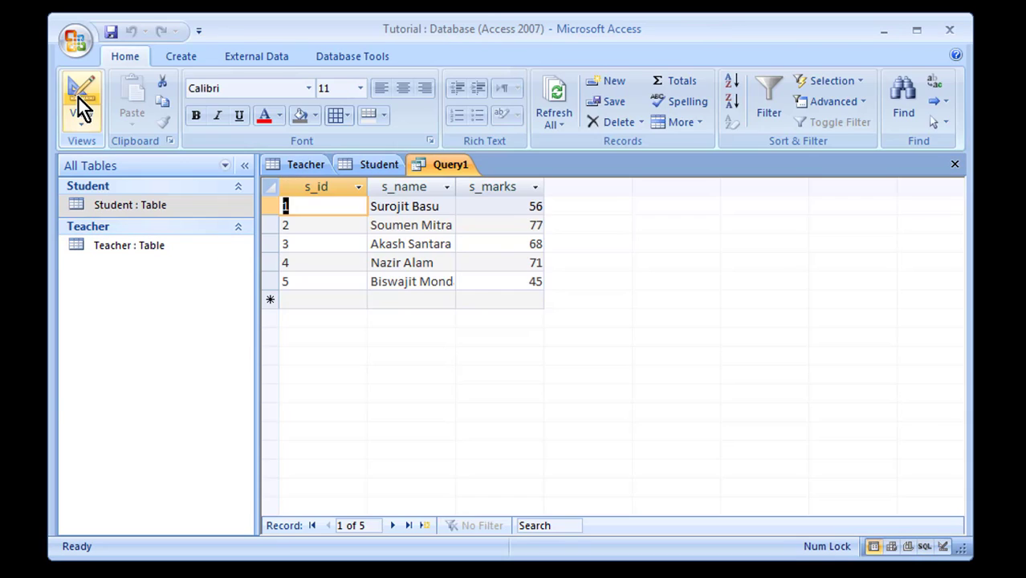
click(81, 100)
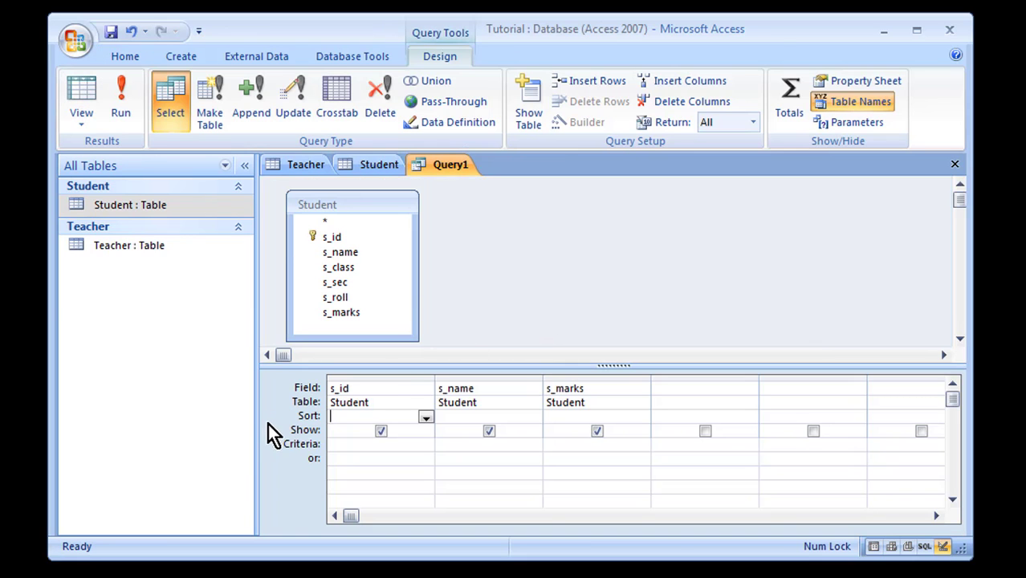
click(640, 413)
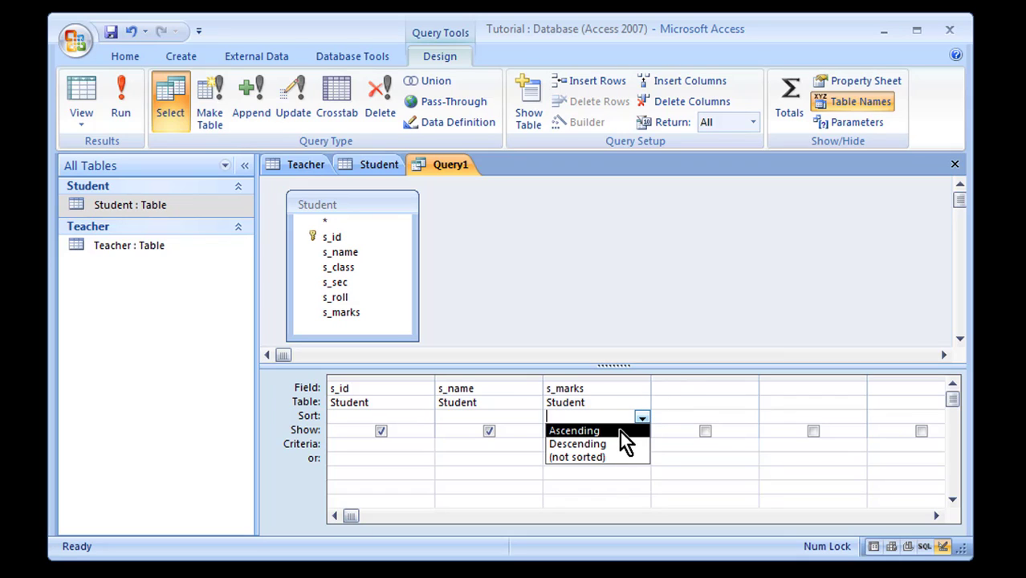
click(620, 431)
click(120, 97)
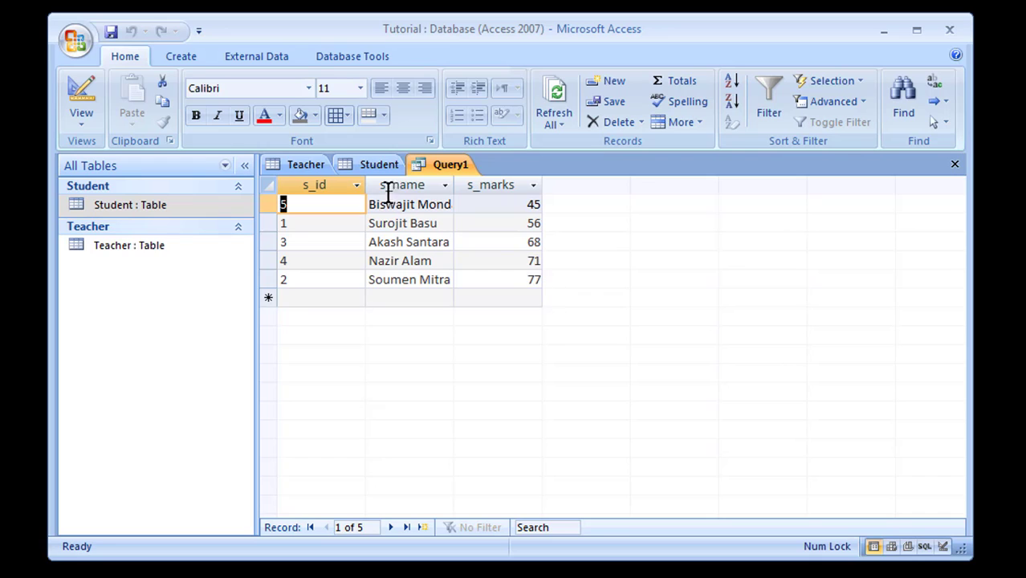
- Examine the ORDER BY Student.s_marks clause in SQL View and return to Design View
click(87, 122)
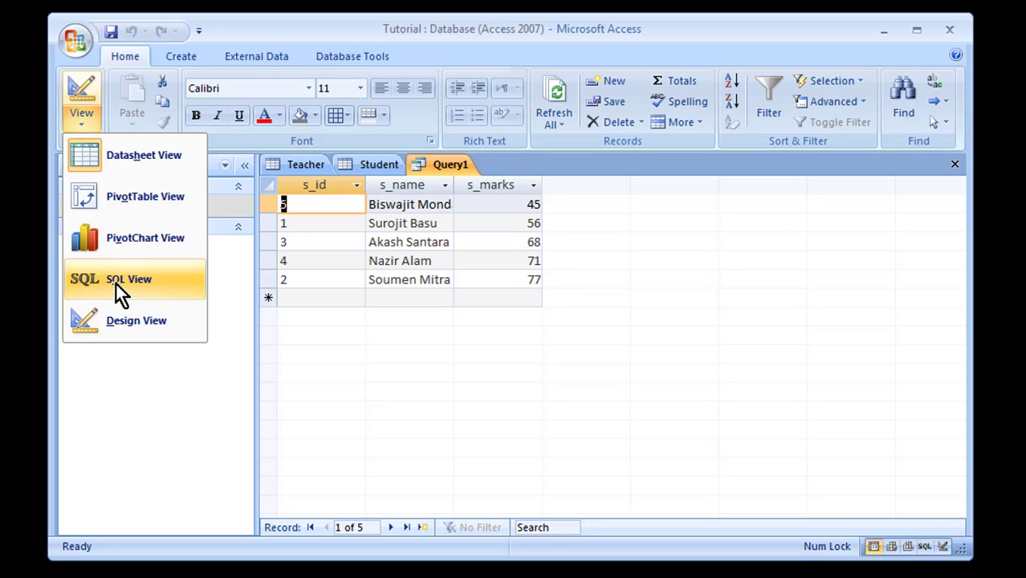
click(115, 283)
click(386, 233)
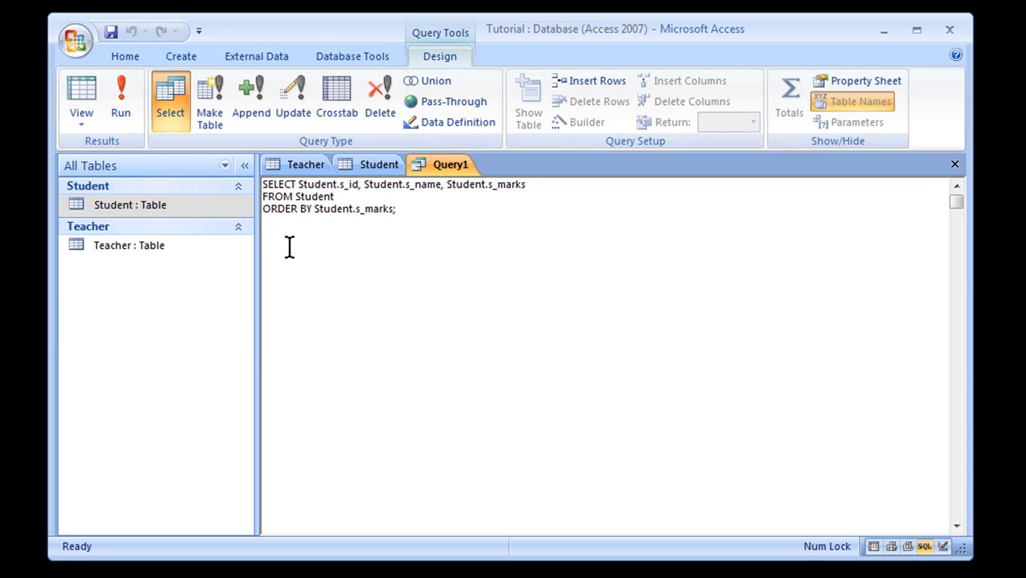
mouse_move(268, 212)
mouse_down()
mouse_move(378, 212)
mouse_move(252, 212)
mouse_up()
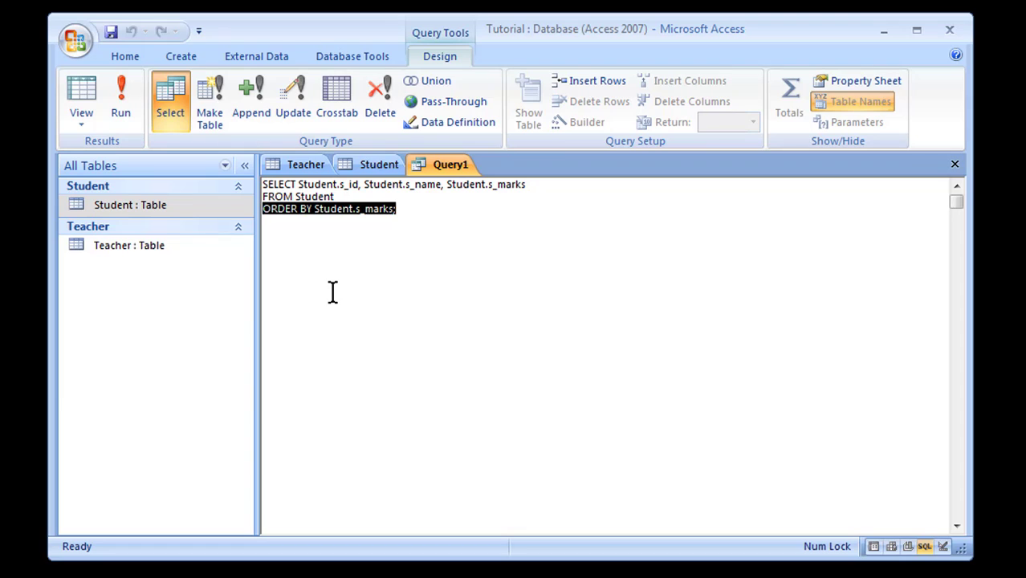
click(437, 266)
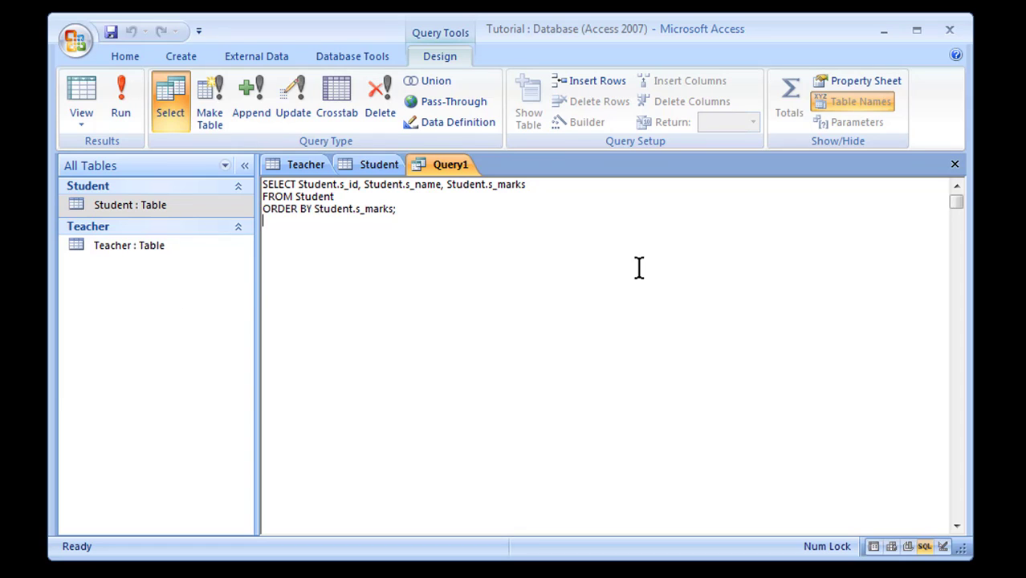
click(81, 119)
click(132, 331)
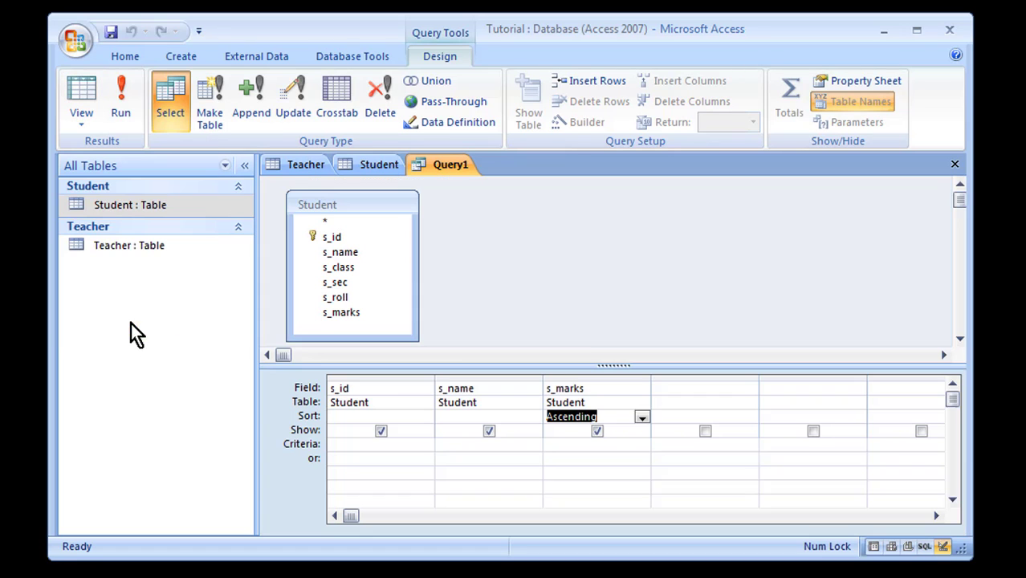
- Change the s_marks sort order to Descending and run the query
click(642, 418)
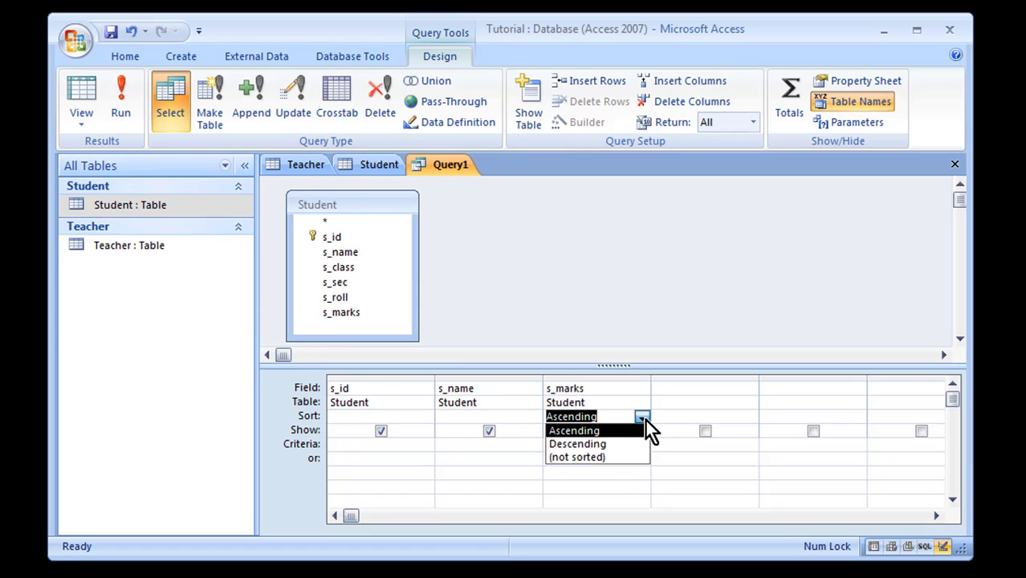
click(634, 442)
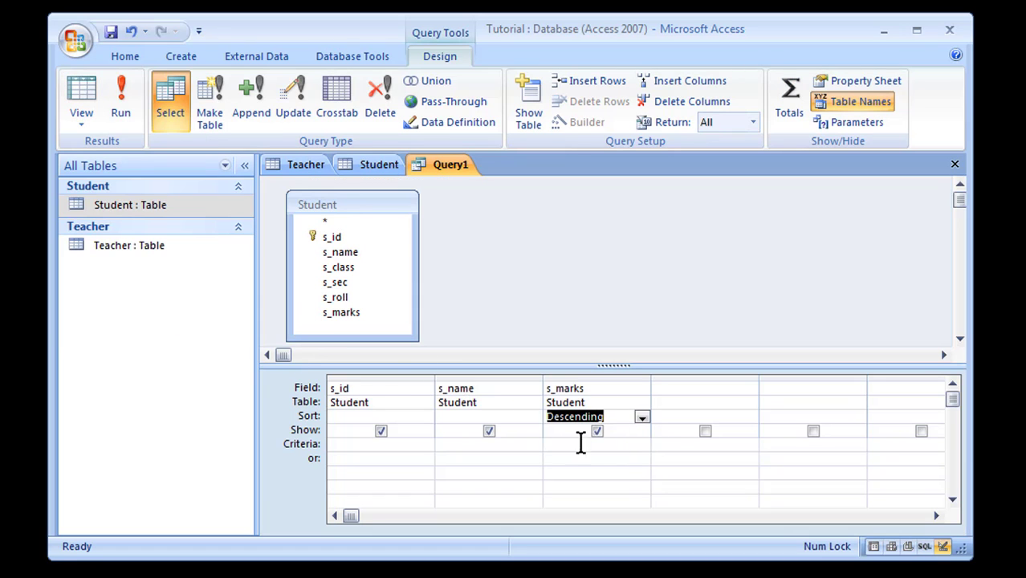
click(121, 88)
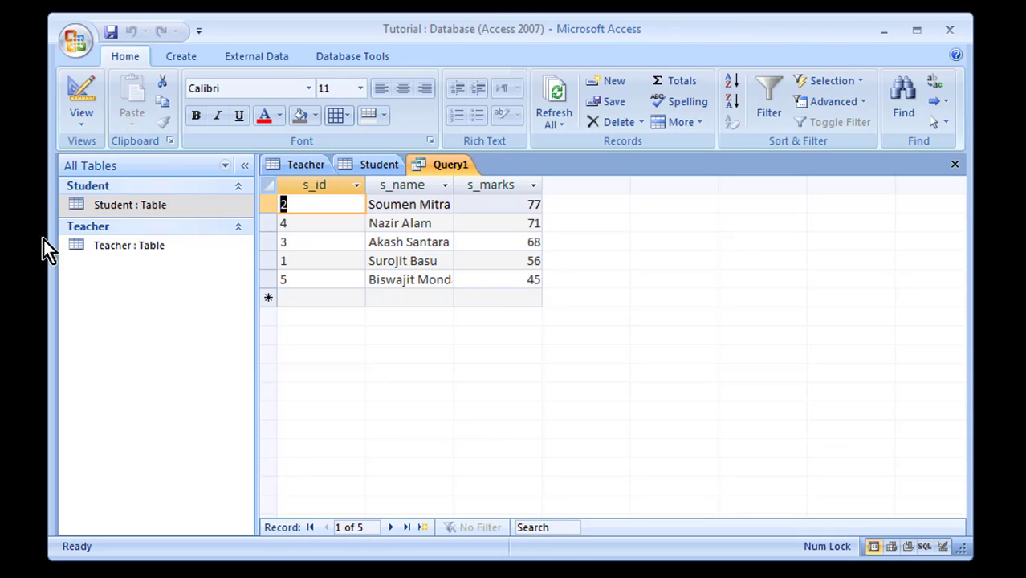
- Examine the ORDER BY clause in SQL View, highlighting the DESC keyword, and return to Design View
click(80, 120)
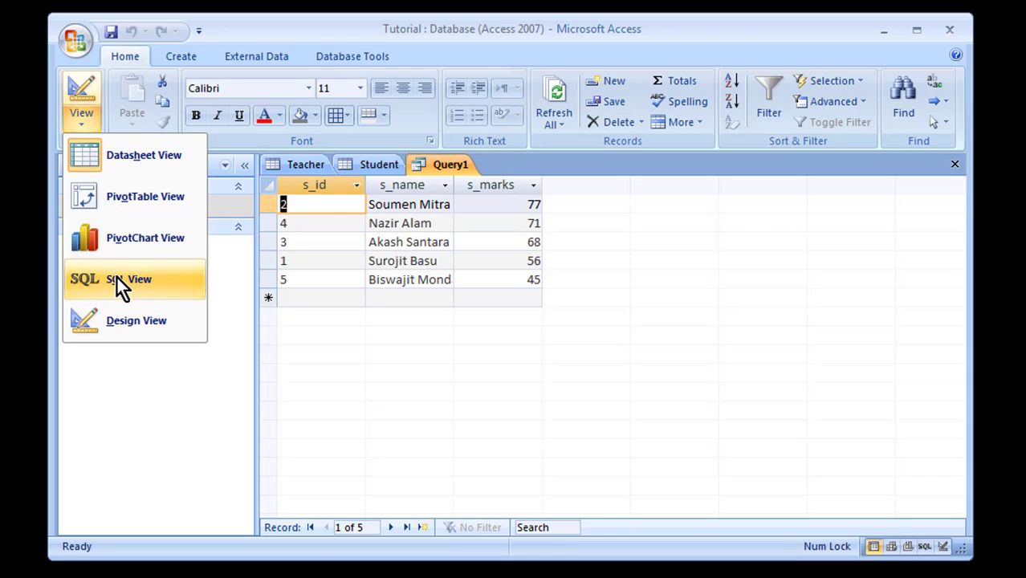
click(119, 279)
click(437, 231)
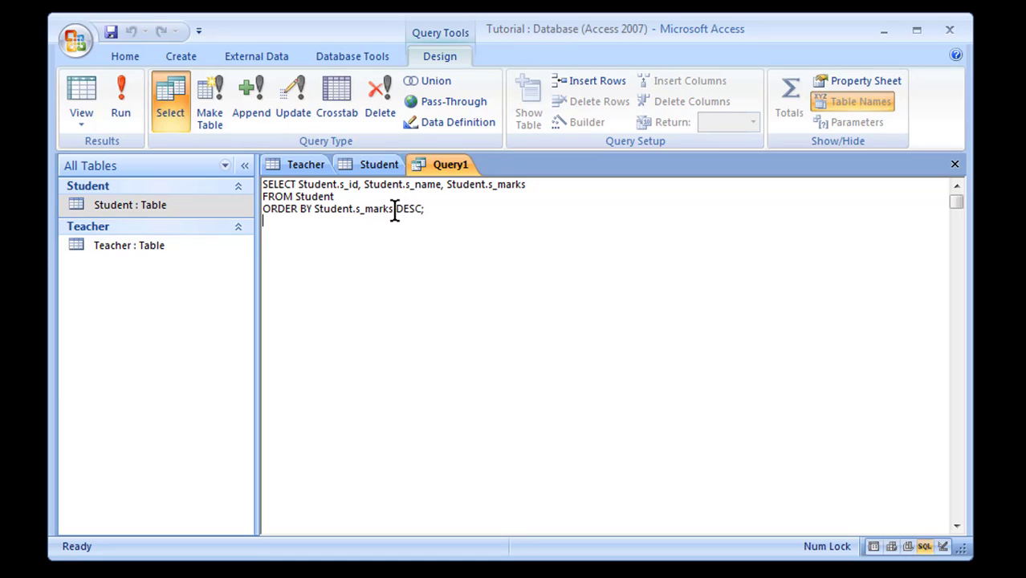
drag(423, 209, 397, 208)
click(77, 92)
click(78, 94)
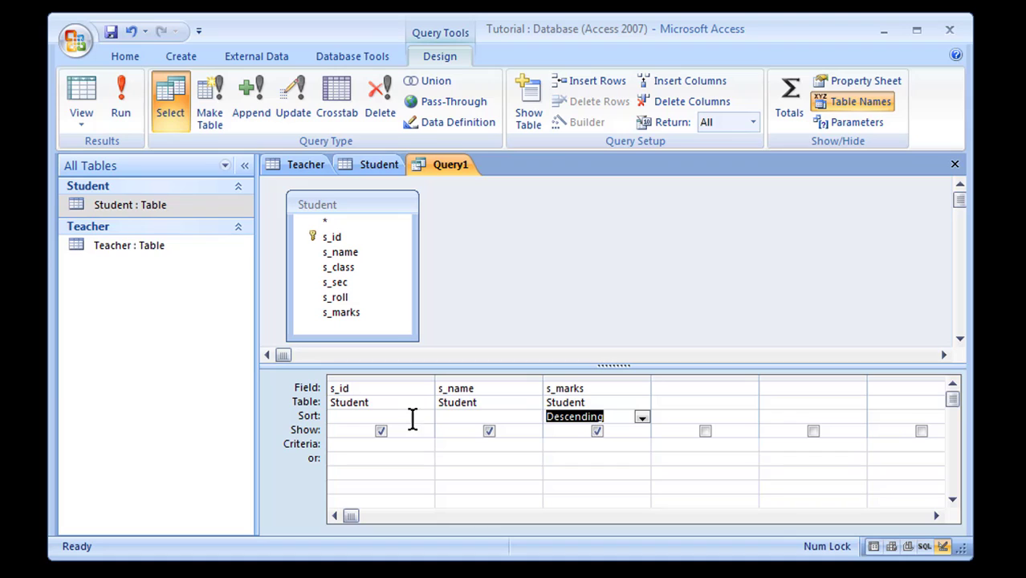
- Set the s_marks sort order back to Ascending, hide the s_id field from the output and run the query
click(644, 417)
click(553, 444)
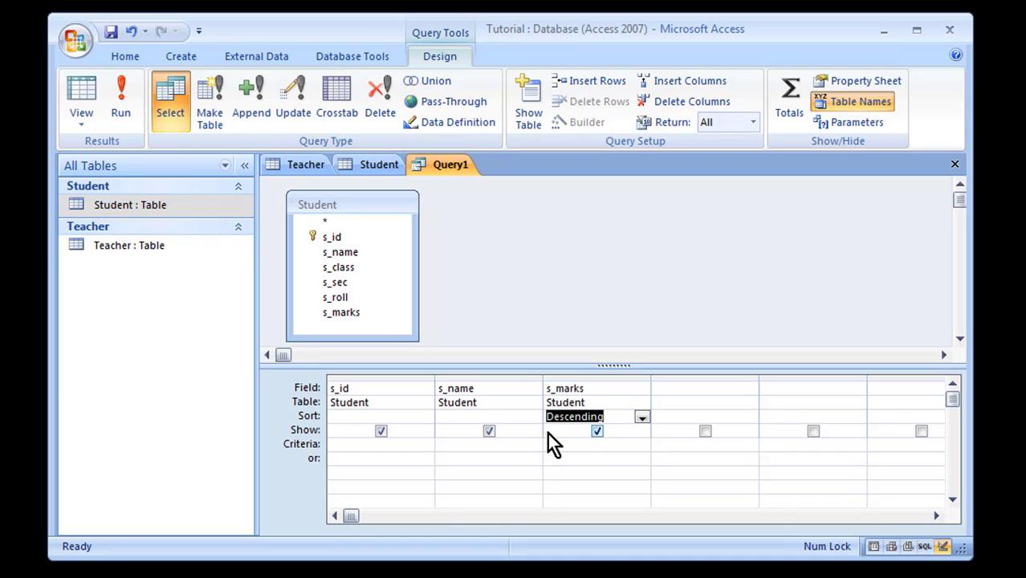
click(645, 418)
click(614, 429)
click(381, 432)
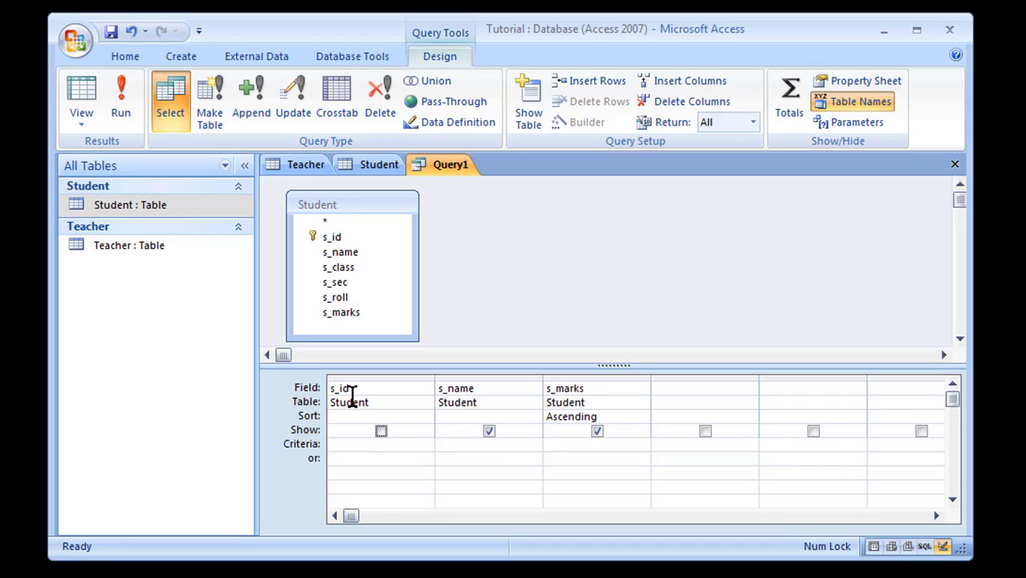
click(126, 94)
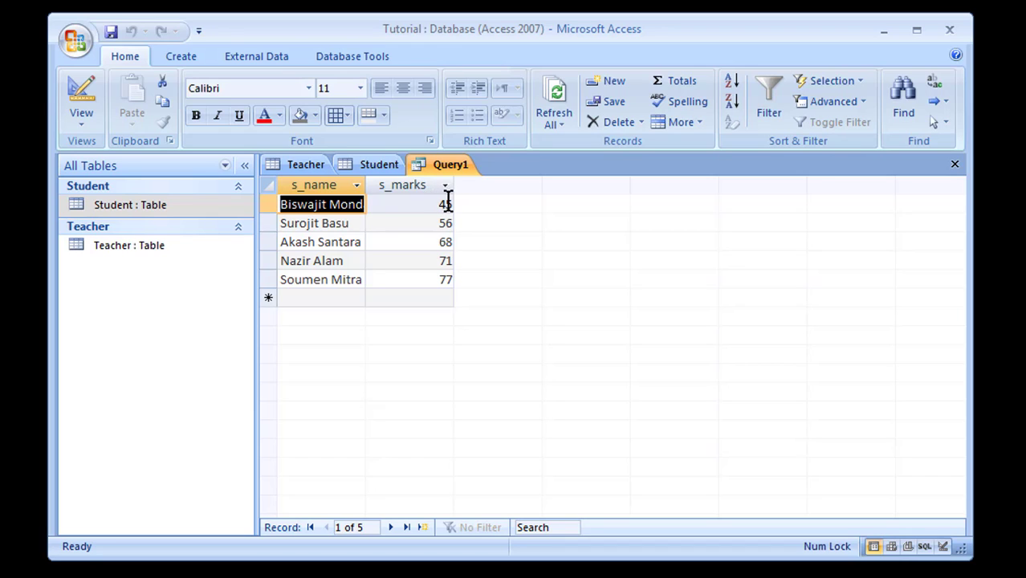
- Examine the SELECT clause in SQL View, highlighting Student.s_marks, and return to Design View
click(76, 116)
click(107, 281)
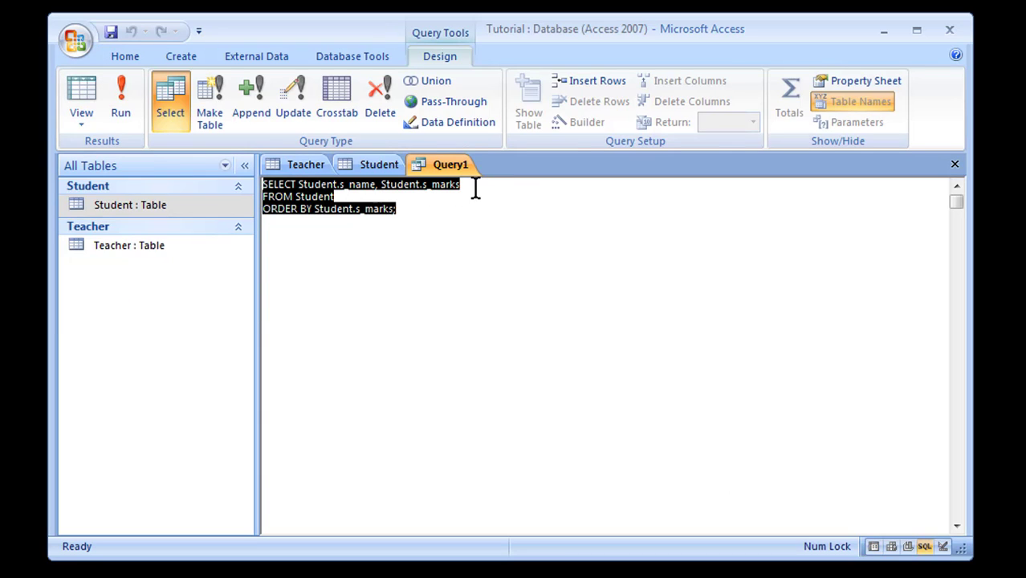
drag(475, 188, 378, 192)
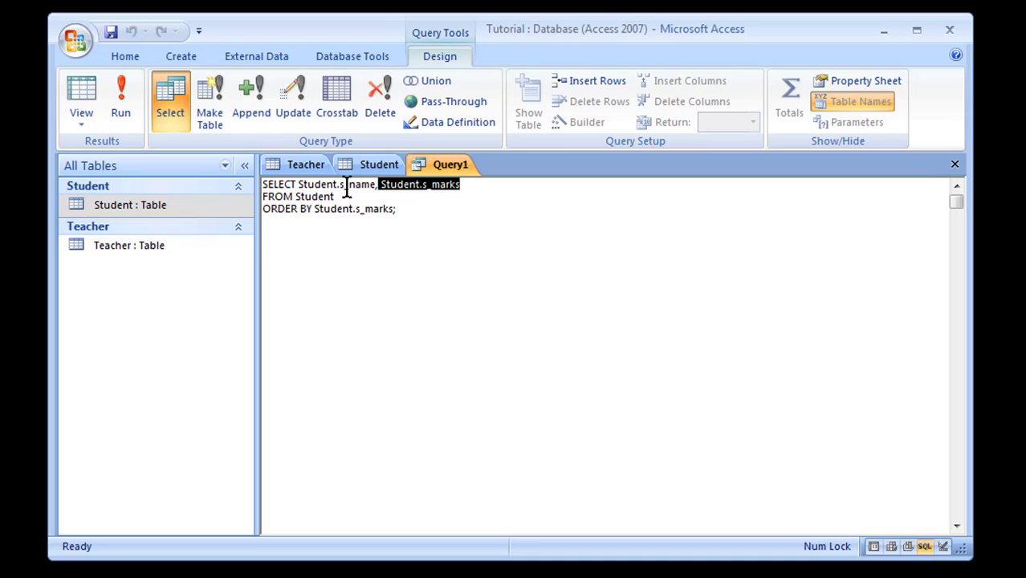
click(468, 194)
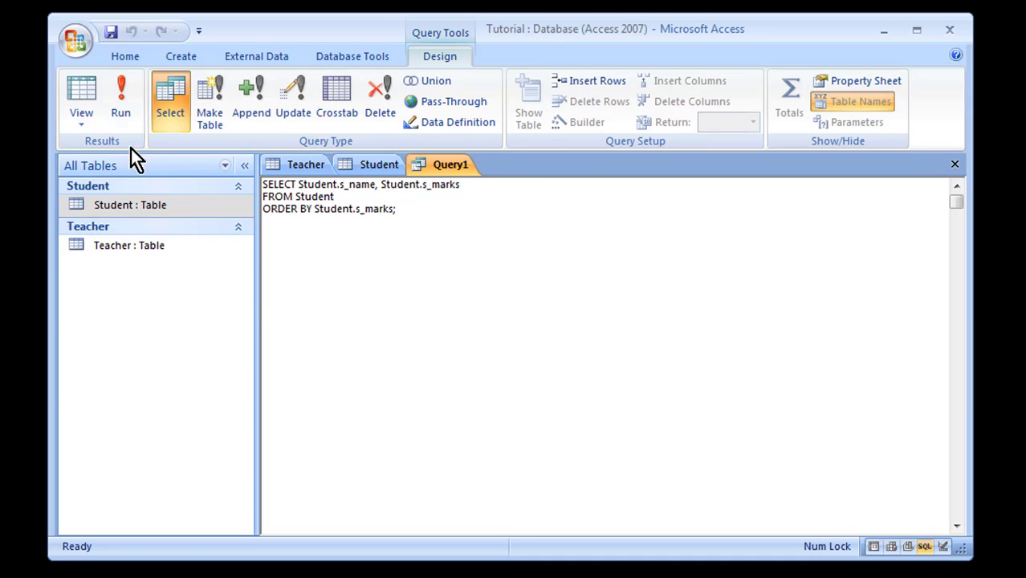
click(85, 119)
click(133, 325)
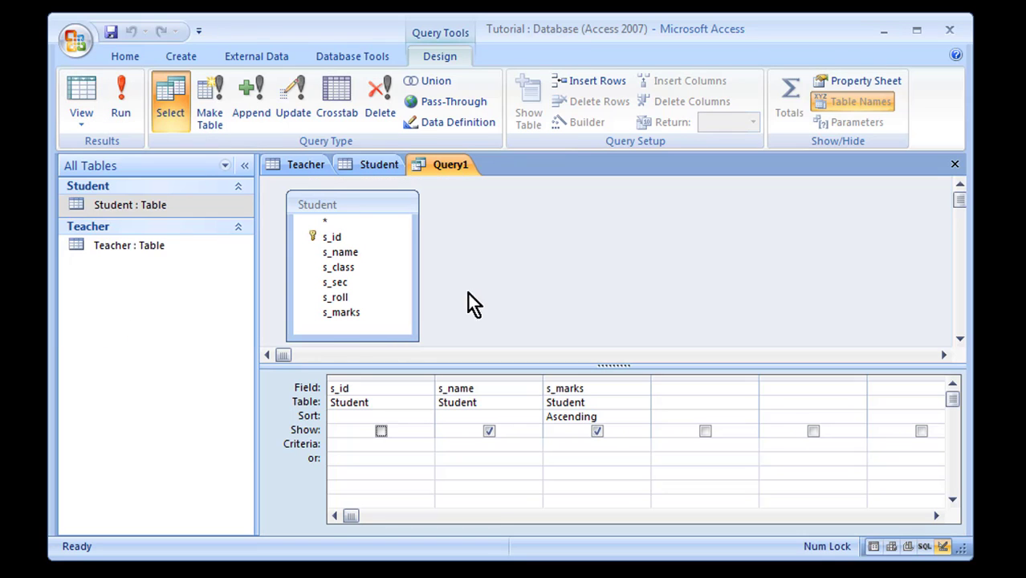
- Include s_id in the output again with the criterion 1, run the query and select the resulting record
click(380, 431)
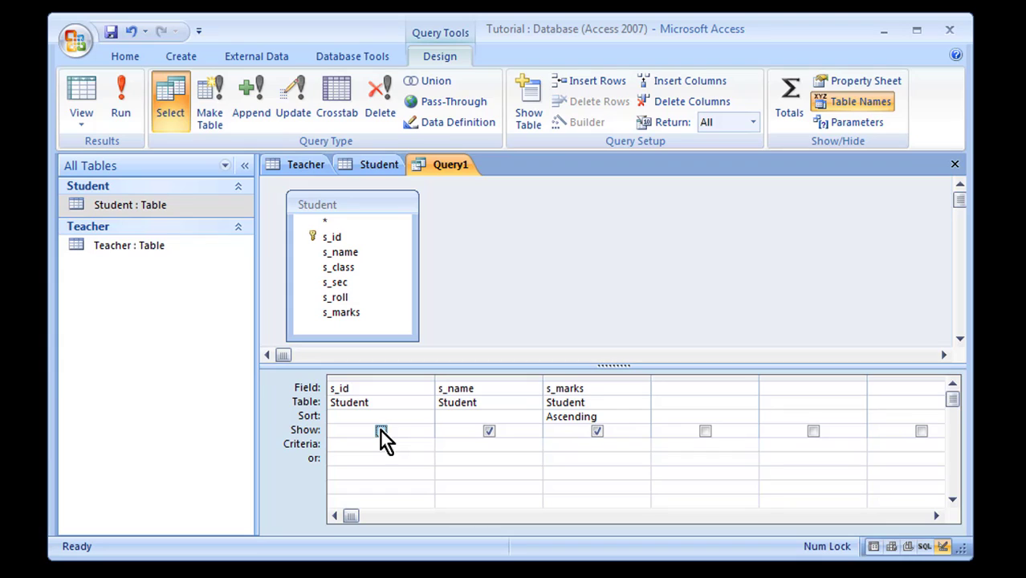
click(380, 431)
click(346, 444)
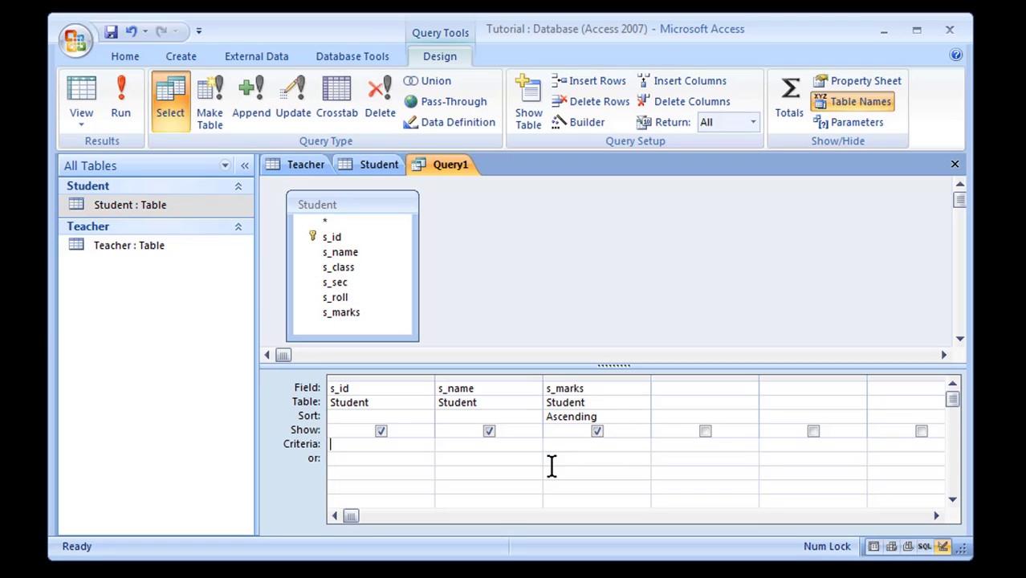
text(1)
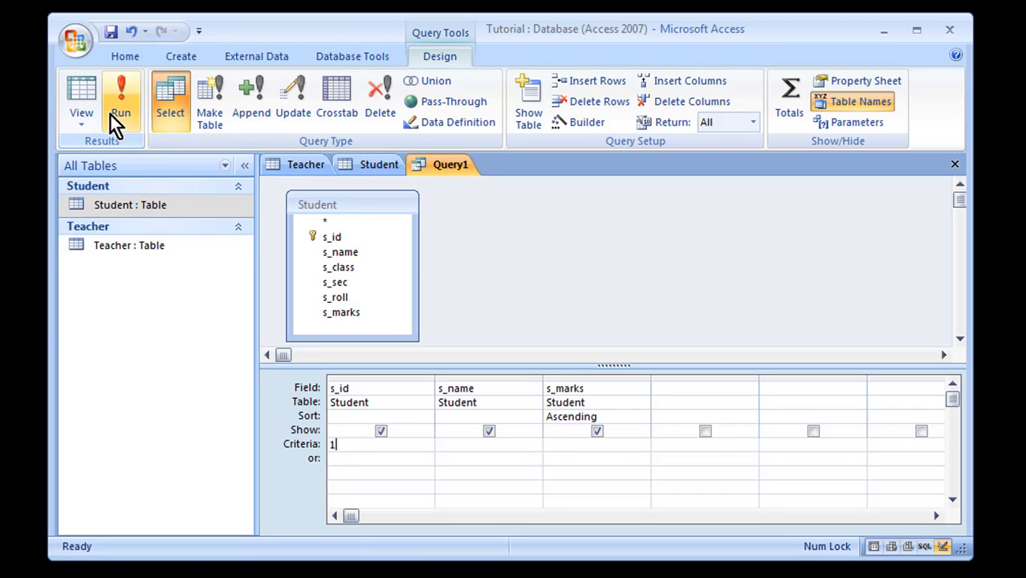
click(128, 98)
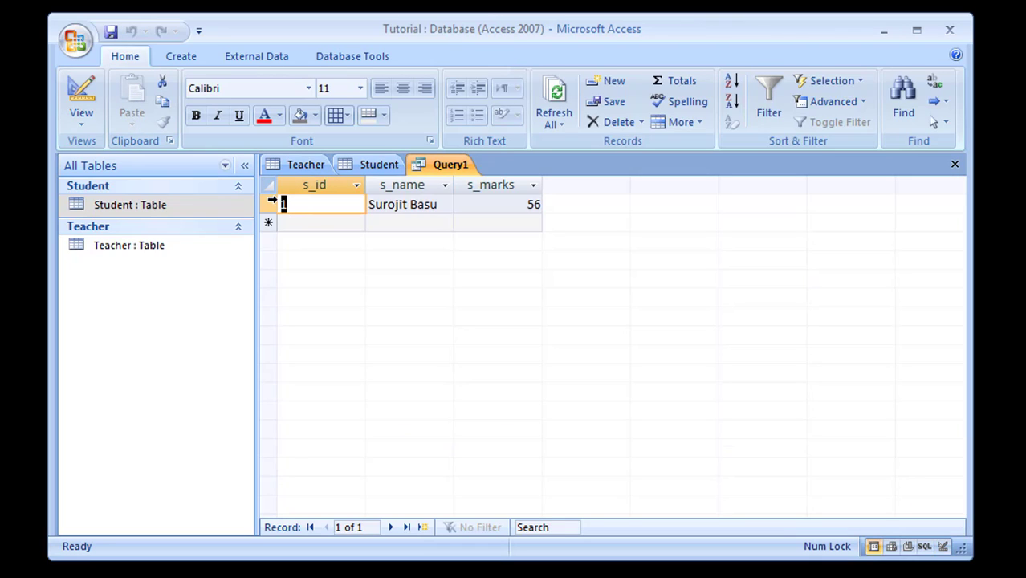
click(273, 207)
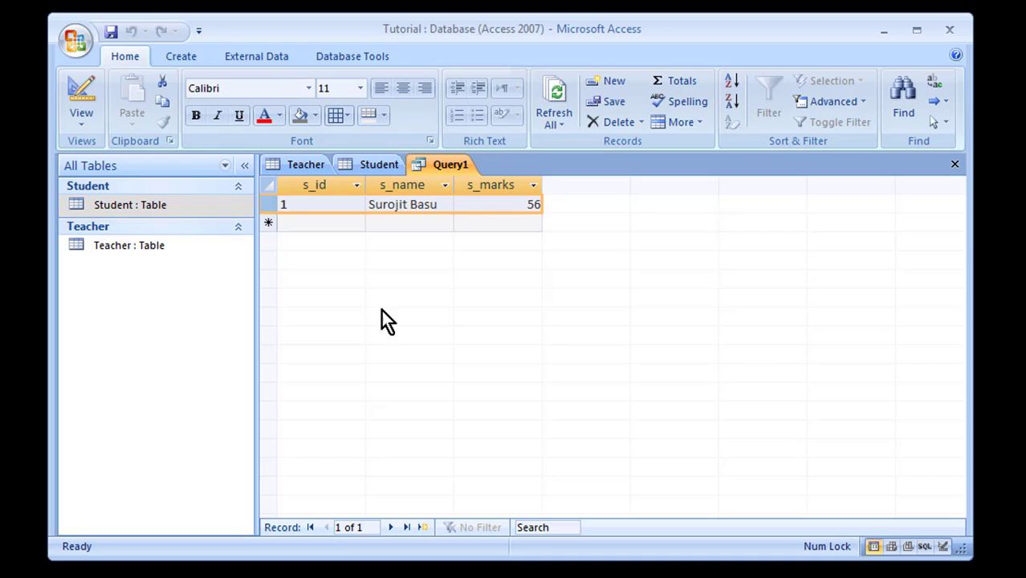
- Highlight the WHERE clause for s_id in SQL View, view the results again and return to Design View
click(84, 118)
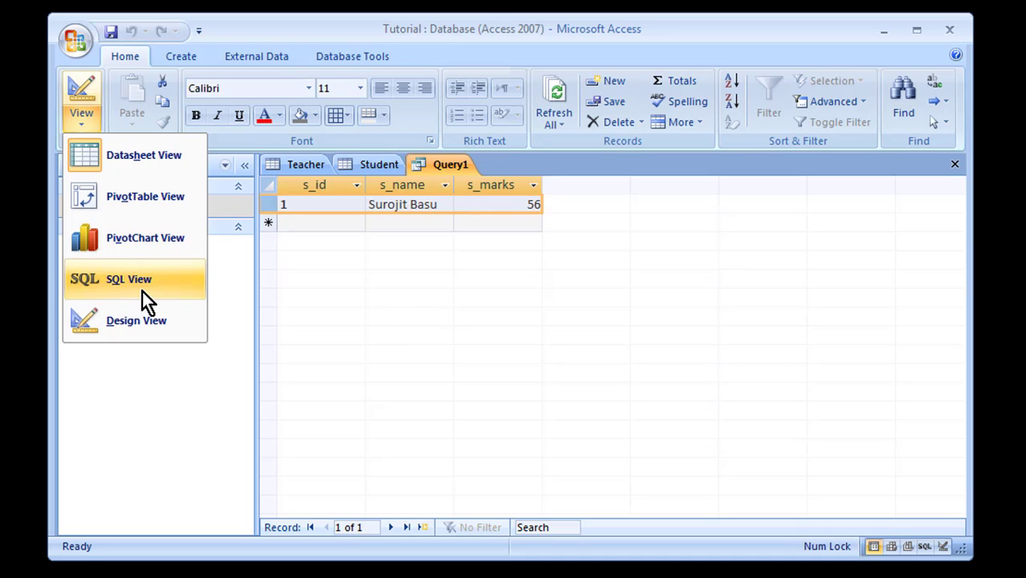
click(142, 285)
click(431, 247)
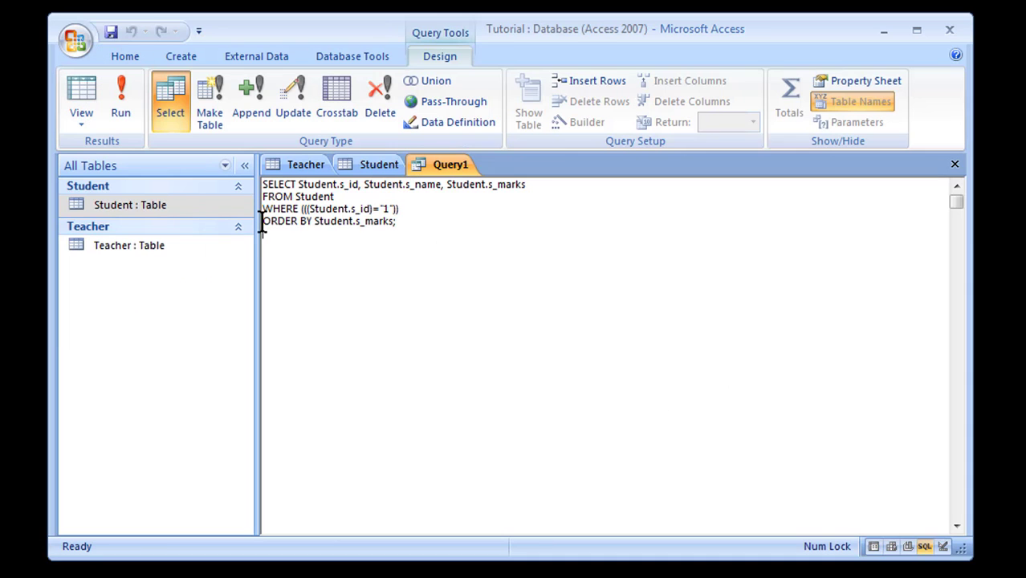
drag(262, 210, 406, 206)
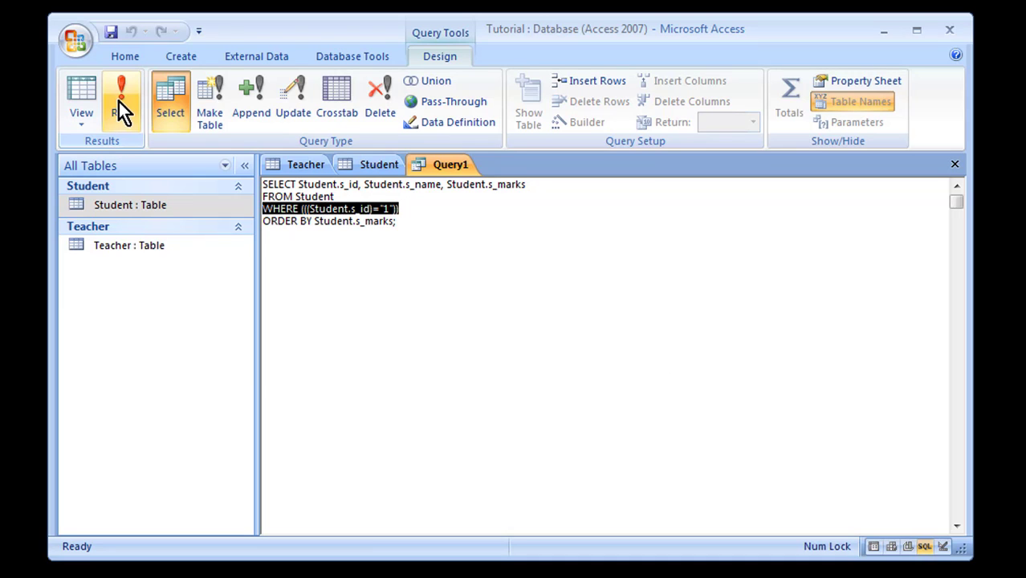
click(76, 96)
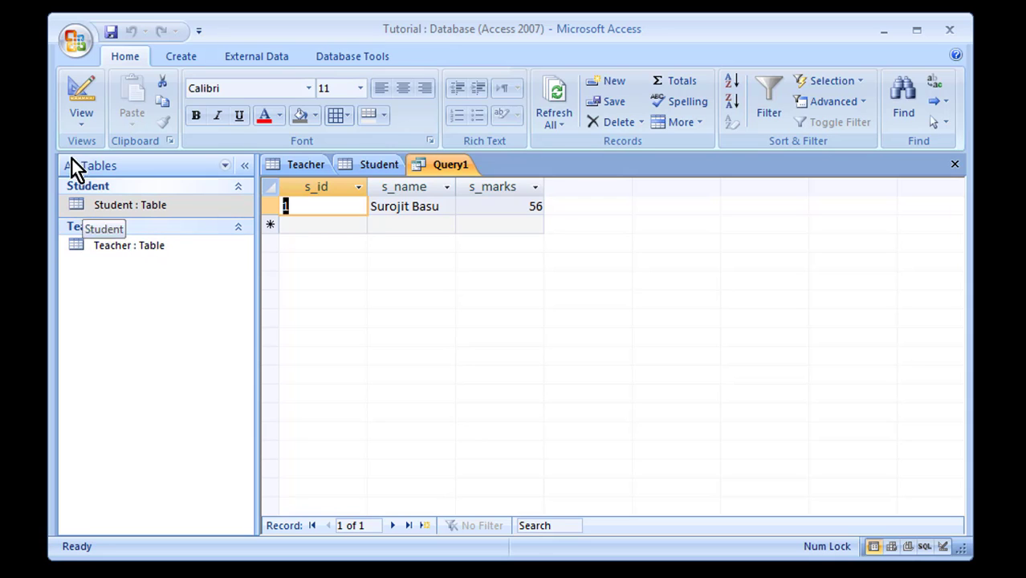
click(77, 119)
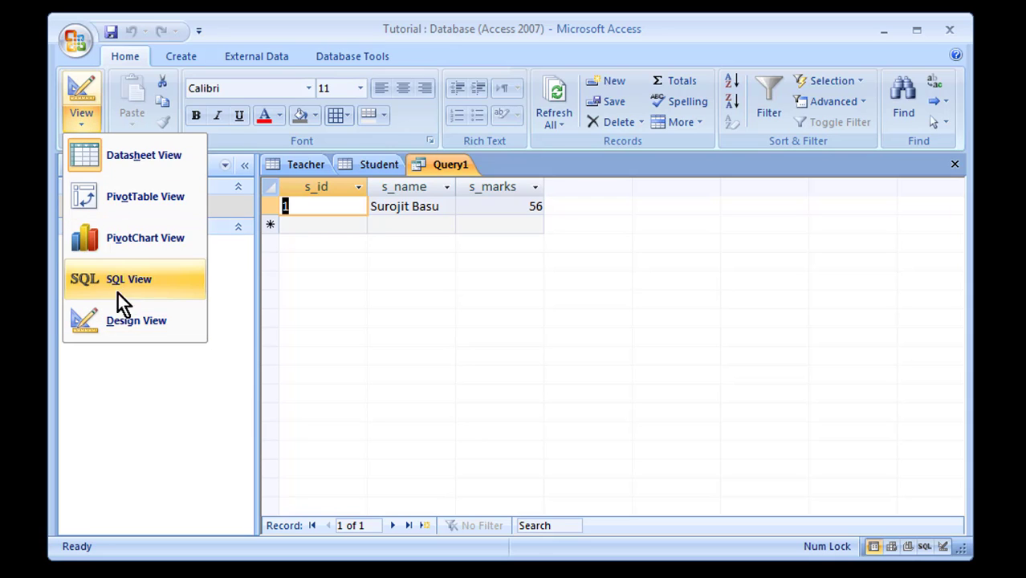
click(121, 320)
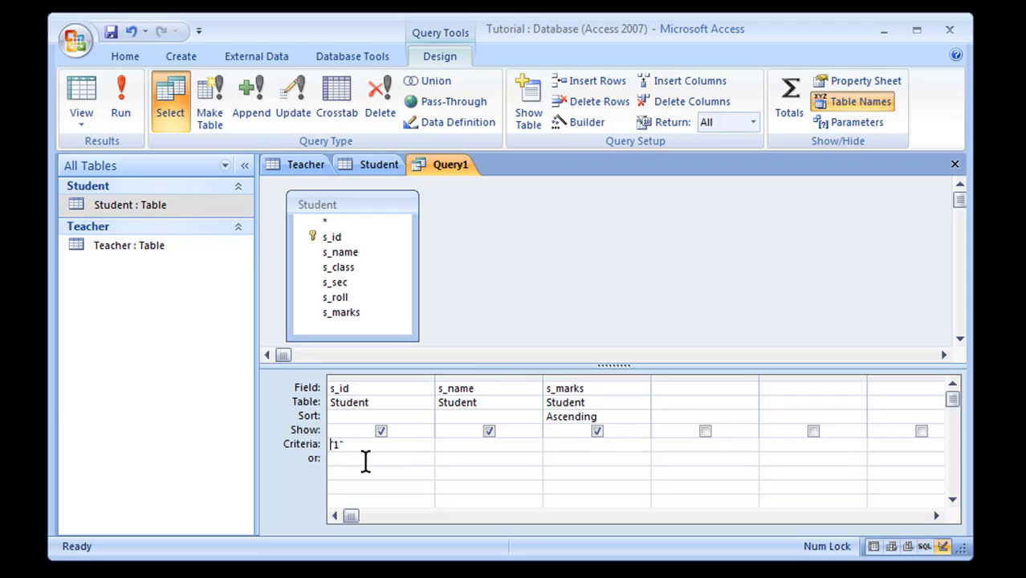
- Clear the s_id criterion and run the query without any filter
drag(344, 442, 230, 443)
key(Delete)
click(574, 445)
click(124, 89)
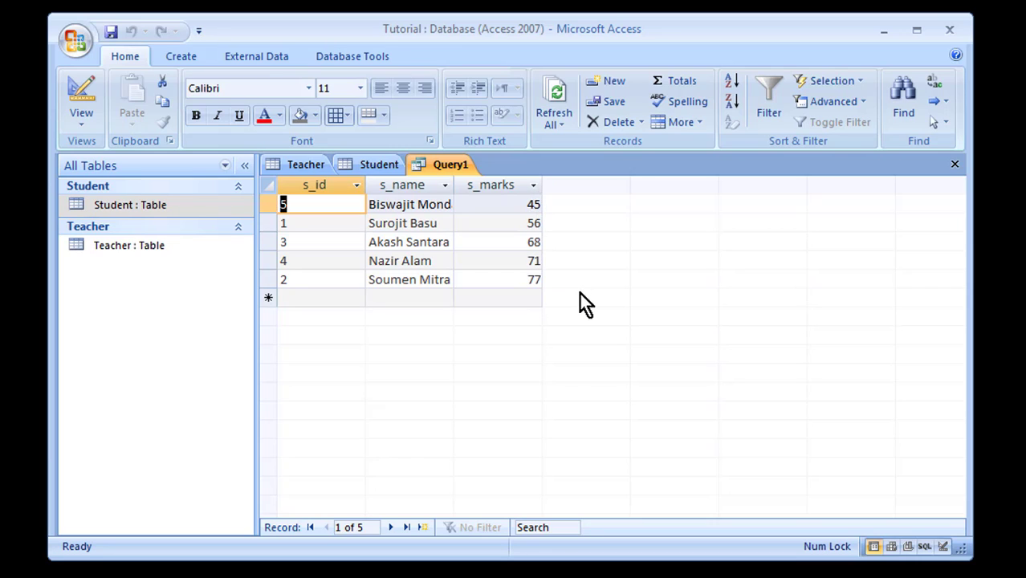
- Return to Design View, set the s_marks criterion to >50 and run the query
click(80, 98)
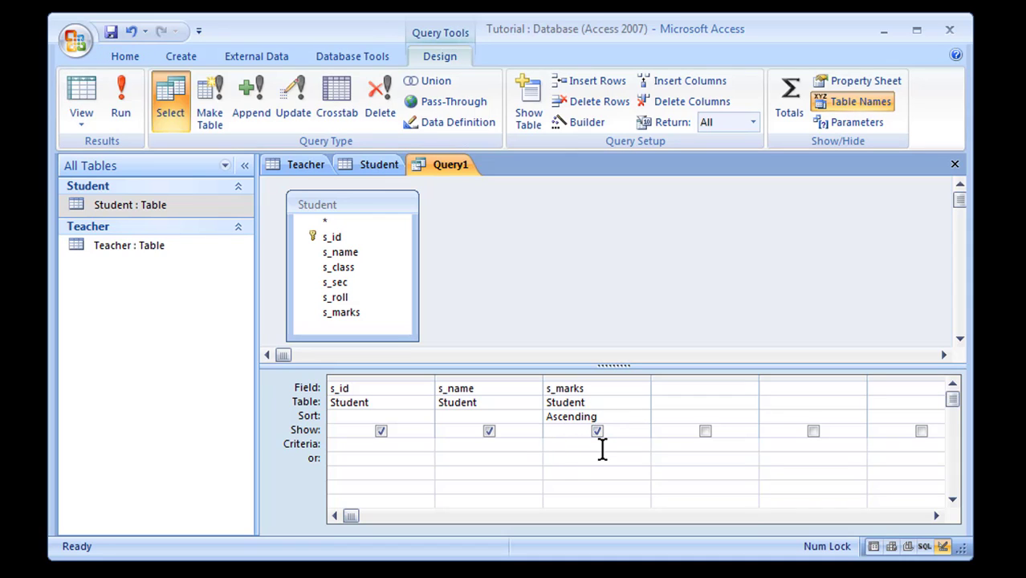
text(>50)
click(118, 104)
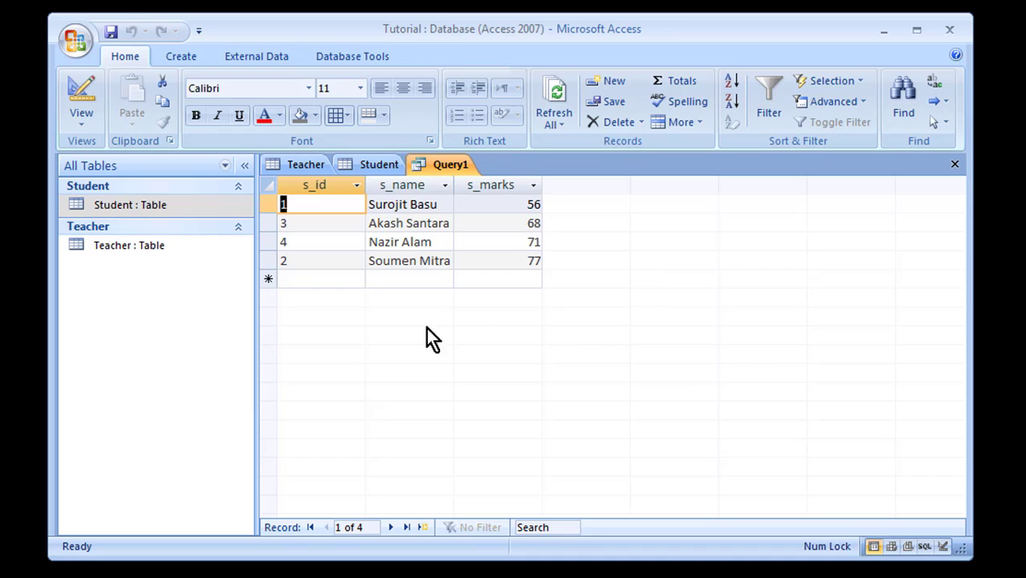
- Examine the s_marks>50 condition in SQL View, highlighting the number 50, and return to Design View
click(84, 119)
click(143, 278)
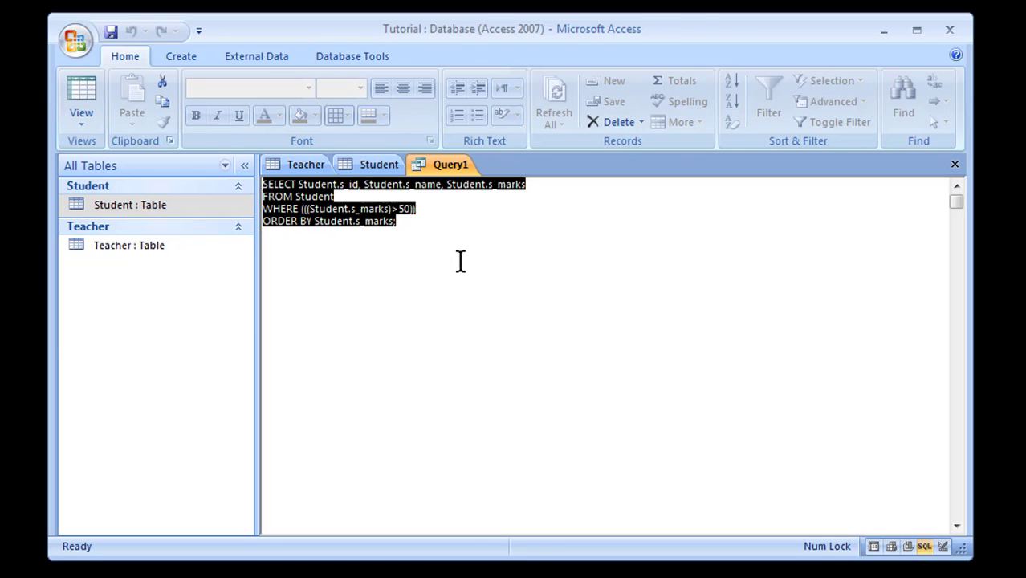
click(362, 229)
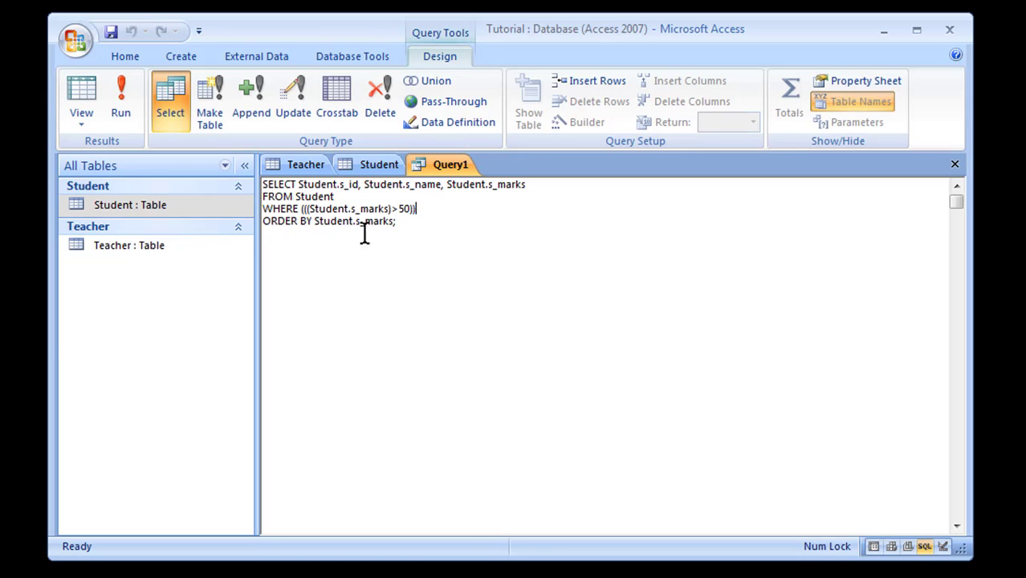
double_click(404, 209)
click(87, 92)
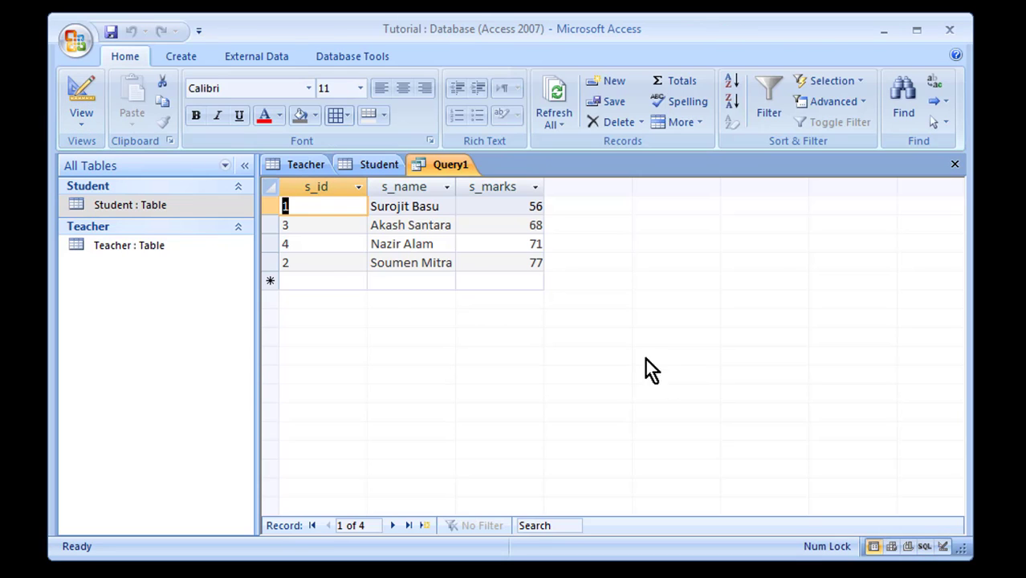
click(82, 96)
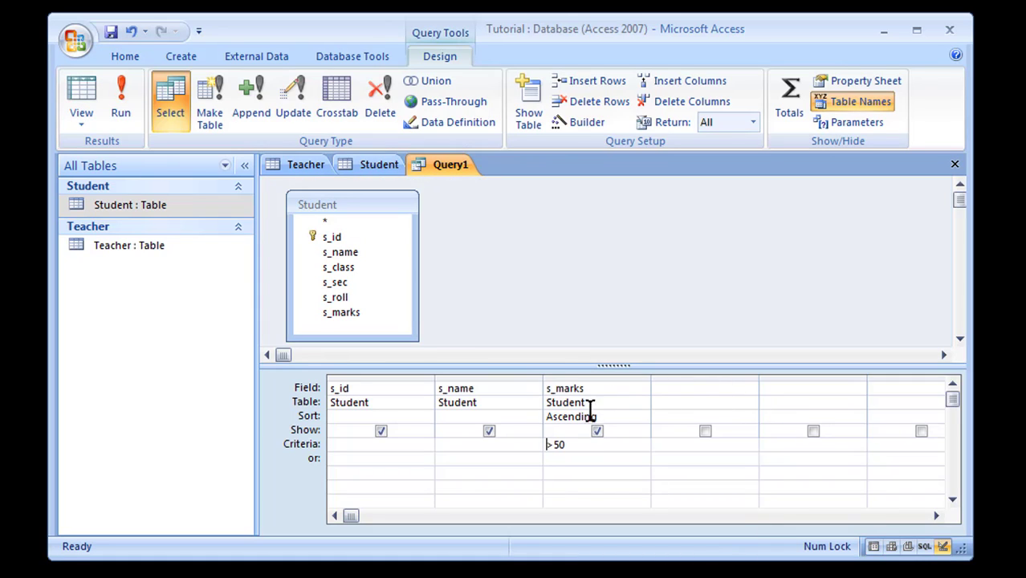
- Replace the s_marks criterion with <50 and run the query
drag(571, 444, 544, 442)
text(<50)
click(124, 88)
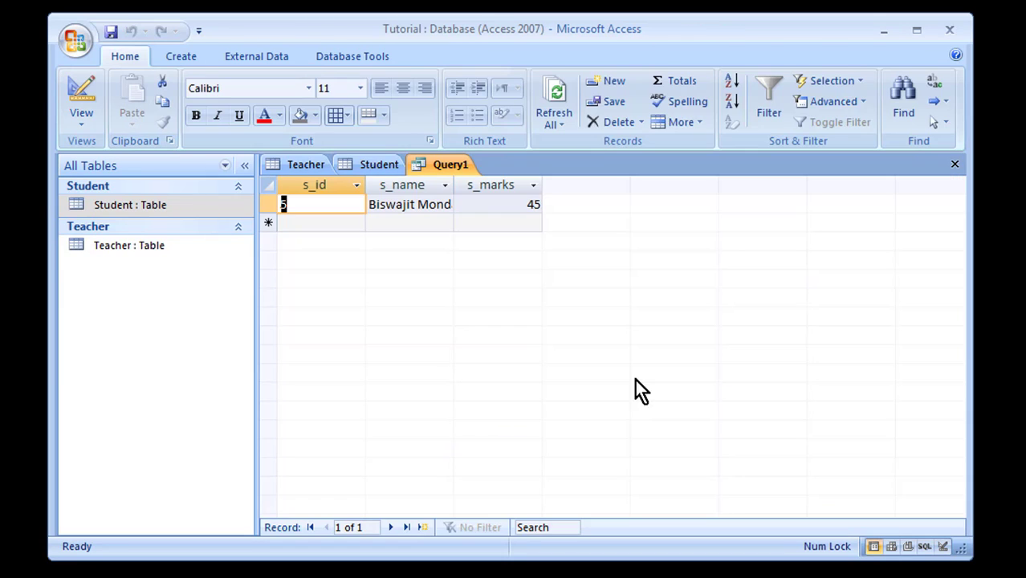
- Highlight the less-than operator of the WHERE clause in SQL View and return to Design View
click(88, 127)
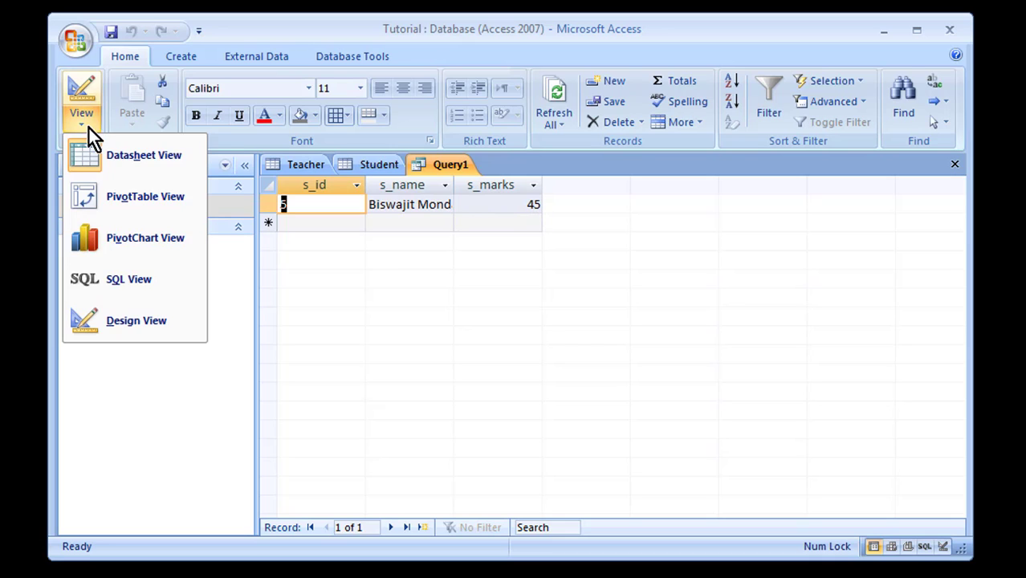
click(105, 285)
drag(399, 209, 390, 209)
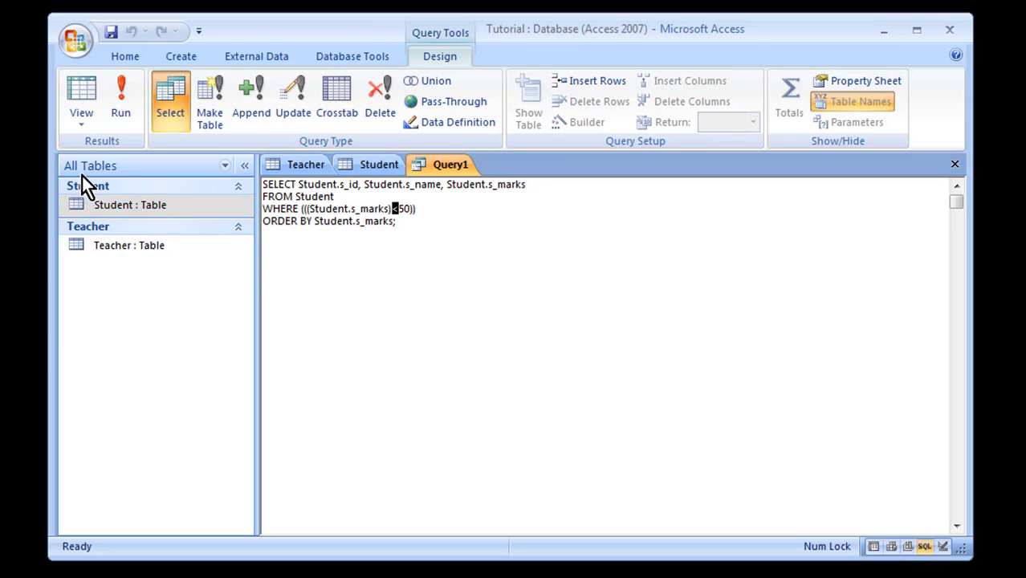
click(76, 91)
click(80, 92)
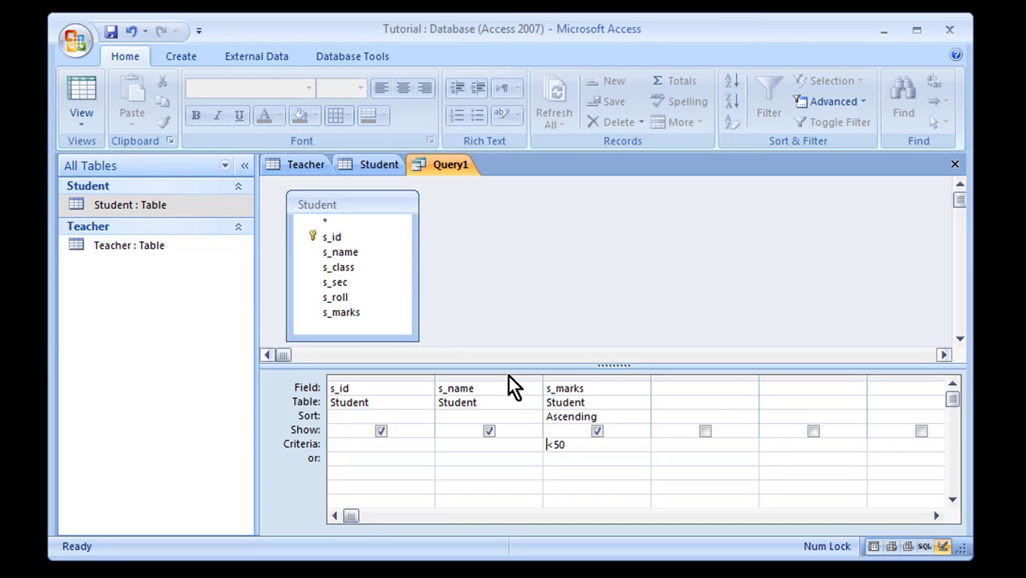
- Clear the s_marks criterion and enter LIKE "A*" as the criterion for s_name
drag(582, 444, 509, 447)
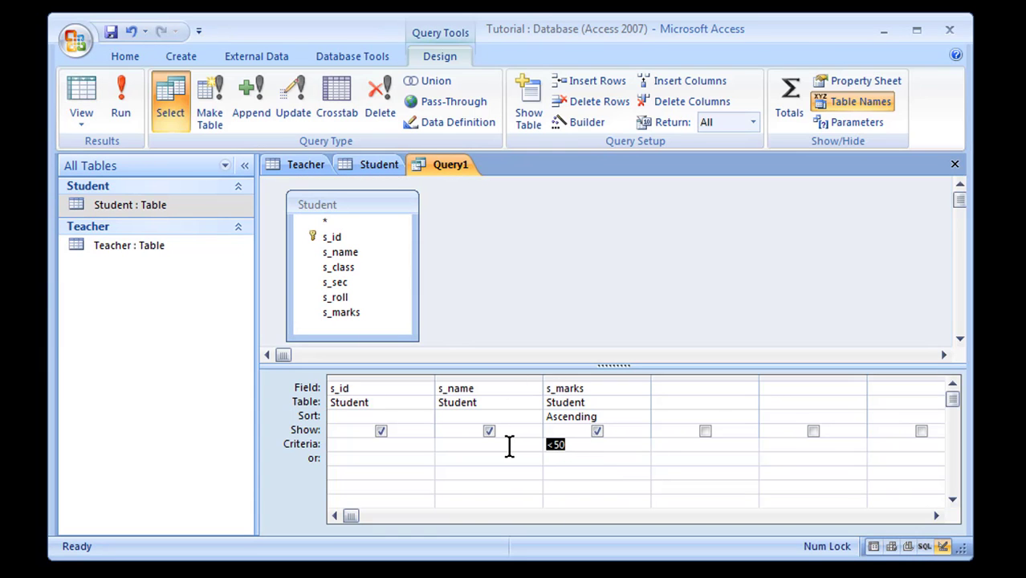
key(Delete)
click(486, 447)
key(Caps_Lock)
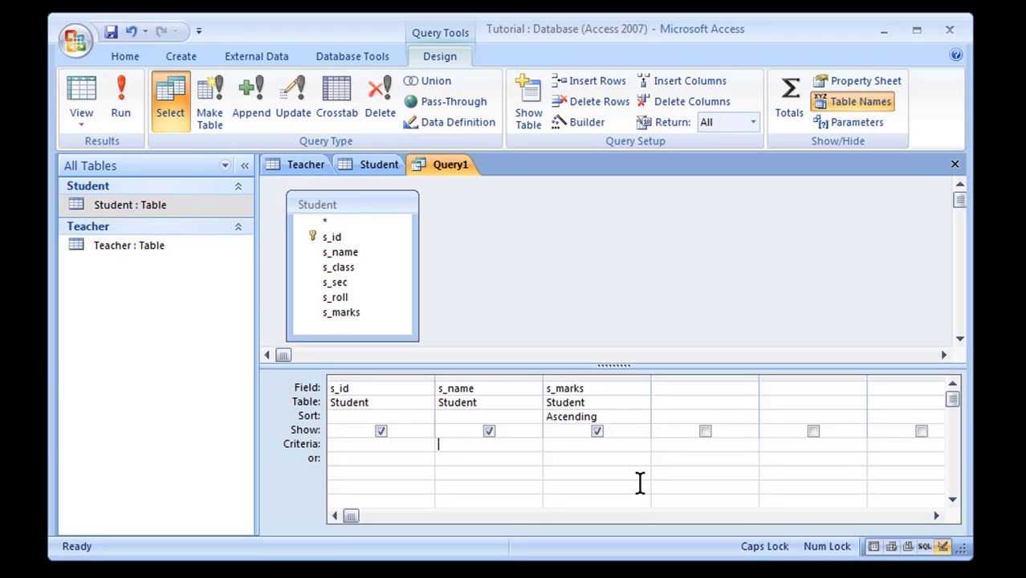
text(LIKE)
text("a)
key(BackSpace)
text(A*")
- Highlight the s_name criterion's text in the design grid and run the query
double_click(471, 444)
click(469, 443)
drag(441, 449, 481, 448)
click(488, 450)
click(120, 112)
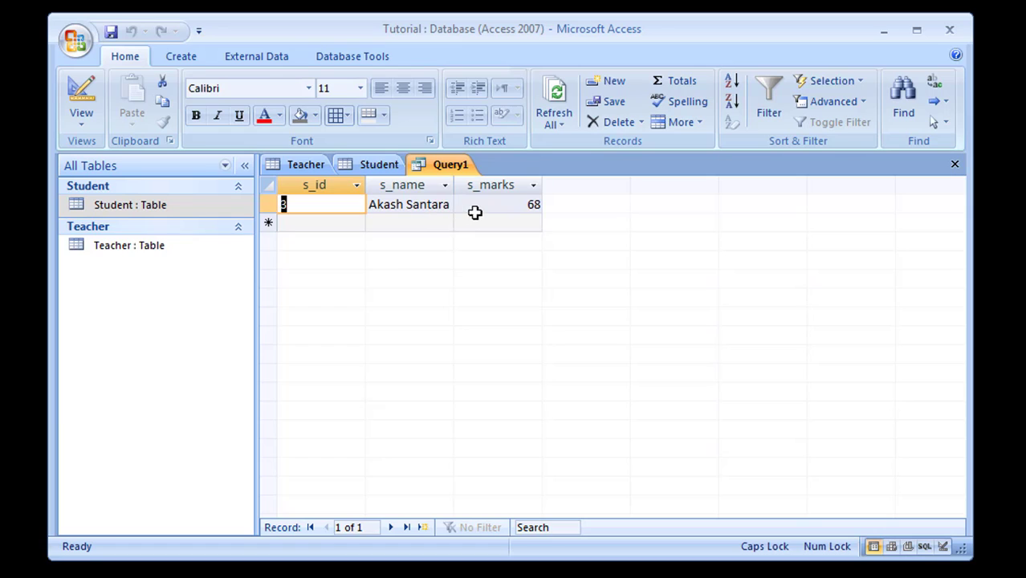
- Examine the query in SQL View, highlighting the Like "A*" condition of the WHERE clause
click(78, 122)
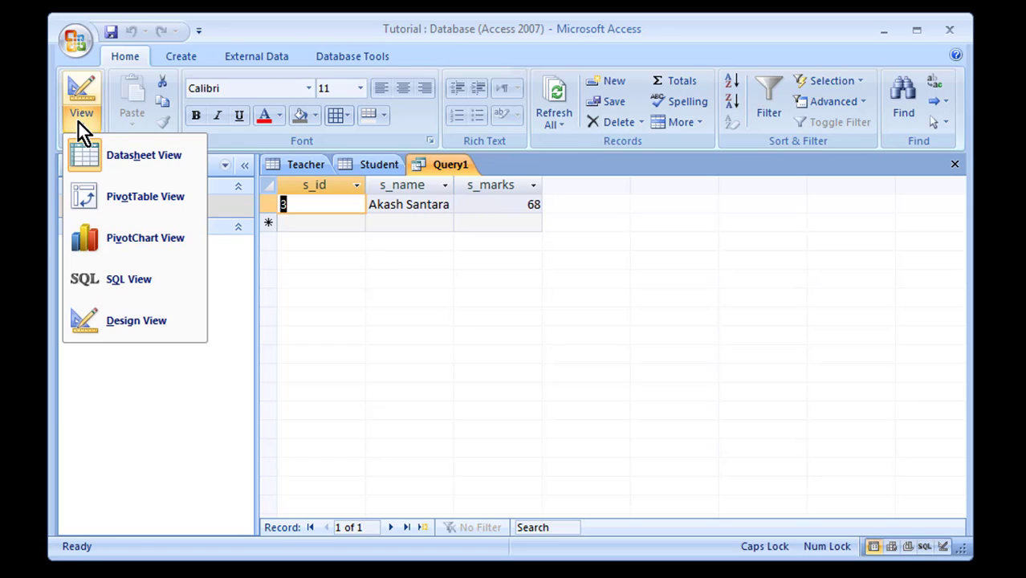
click(102, 280)
click(450, 245)
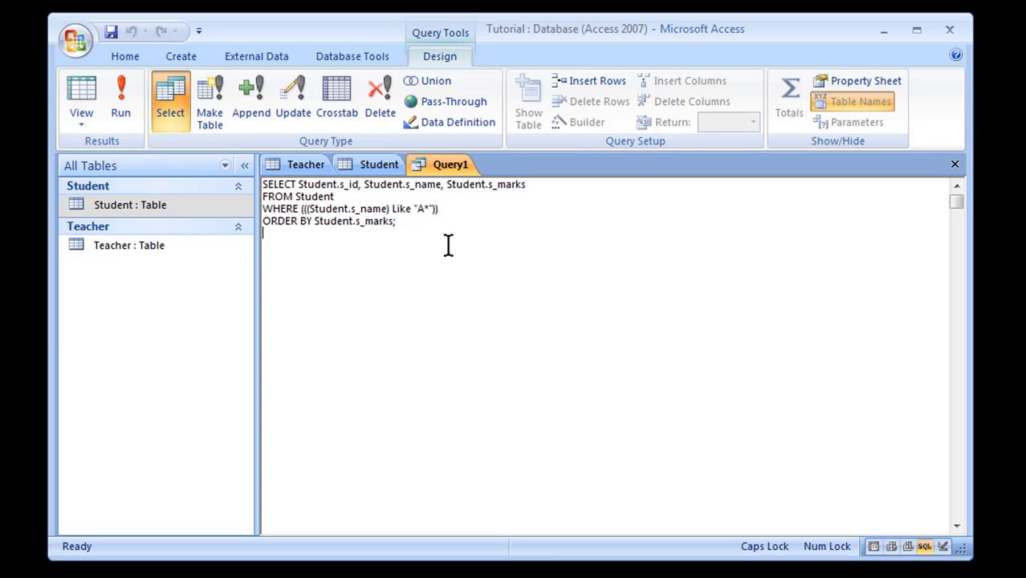
drag(393, 209, 434, 209)
click(440, 229)
click(411, 222)
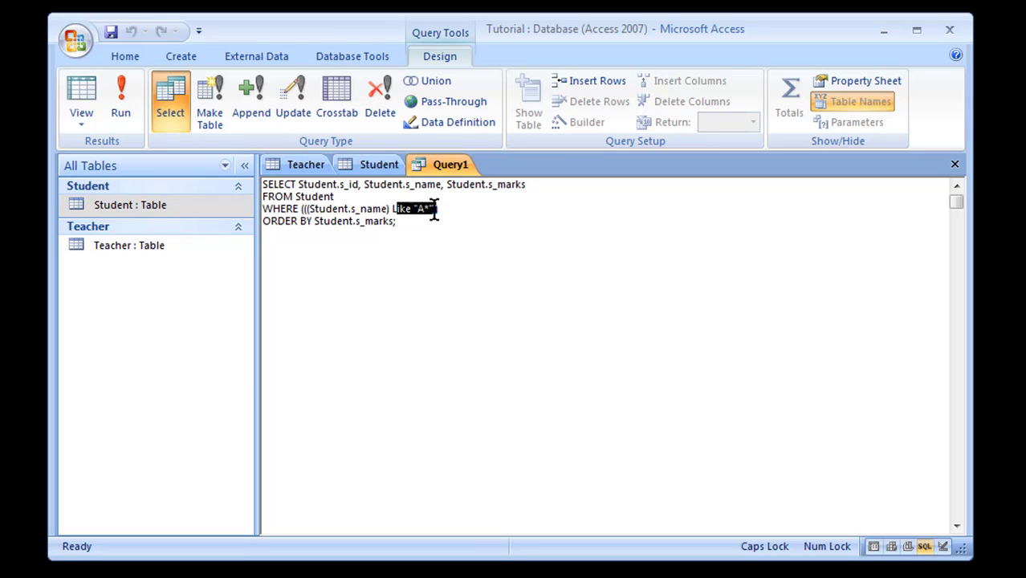
click(561, 390)
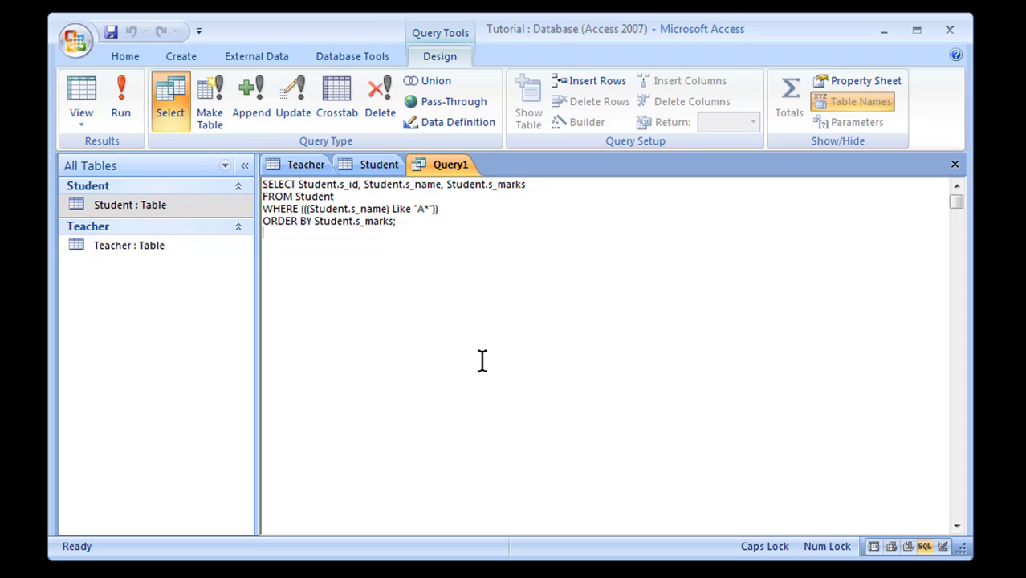
- Run the query from SQL View and return to Design View
click(118, 110)
click(85, 112)
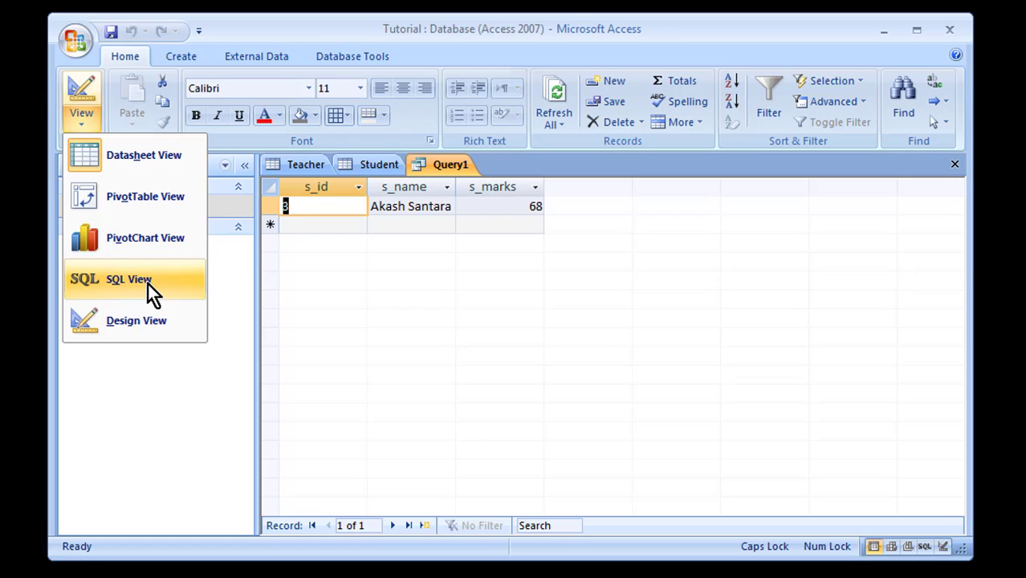
click(146, 317)
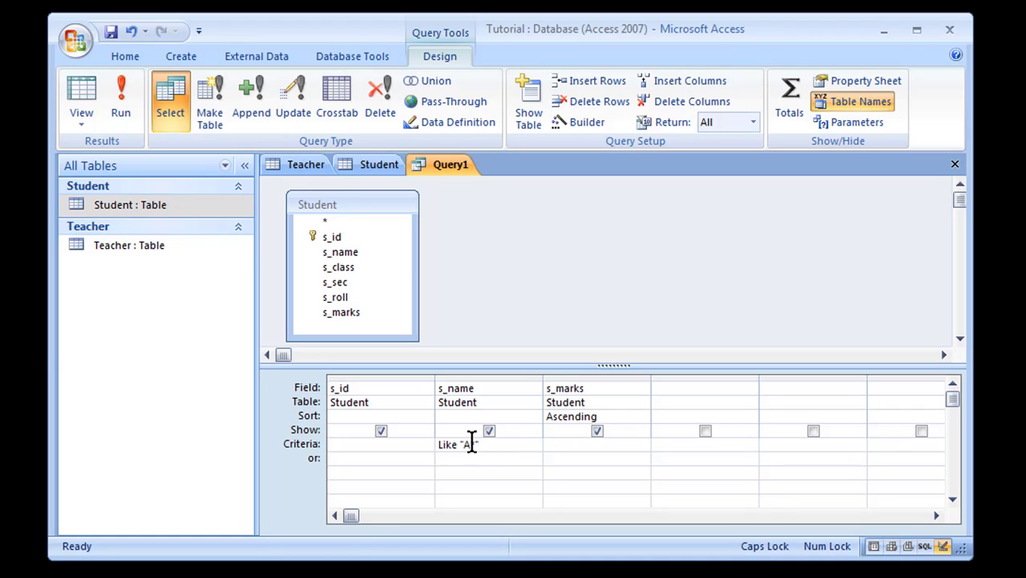
- Delete the s_name criterion and check the Student table's records before returning to Query1
drag(493, 448, 351, 441)
key(Delete)
click(366, 162)
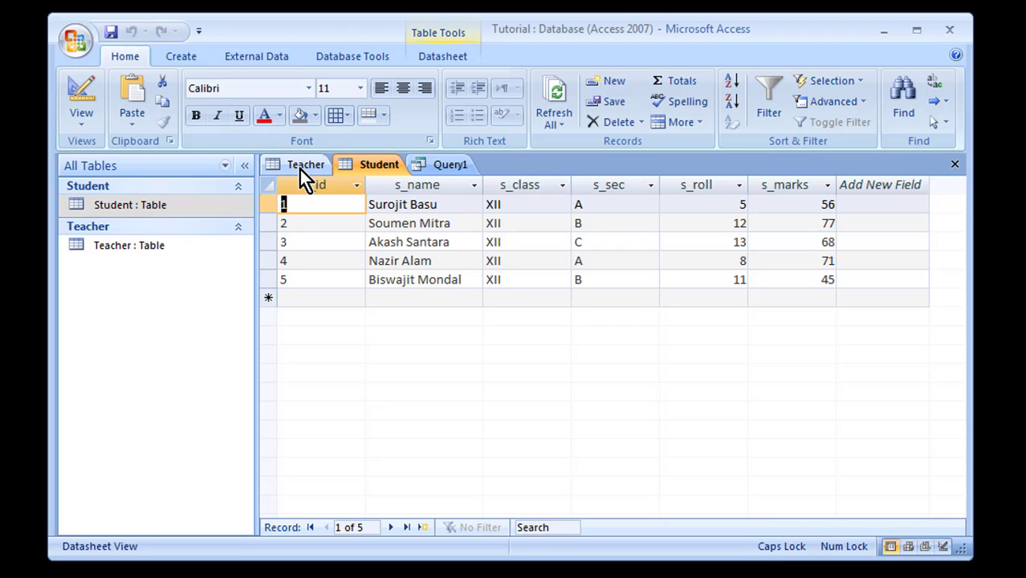
click(444, 166)
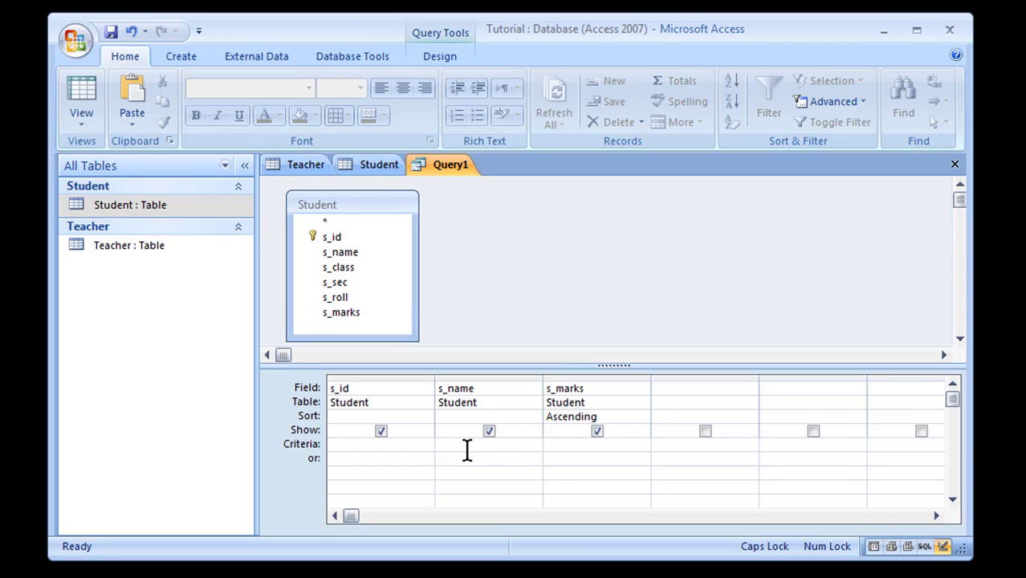
- Set the s_name criterion to Like "S*"
click(452, 447)
text(Like "A*")
click(471, 444)
key(BackSpace)
text(s)
key(BackSpace)
text(S)
- Check the Student table's fields, and set the query's third column to s_sec and its fourth to s_marks
click(360, 166)
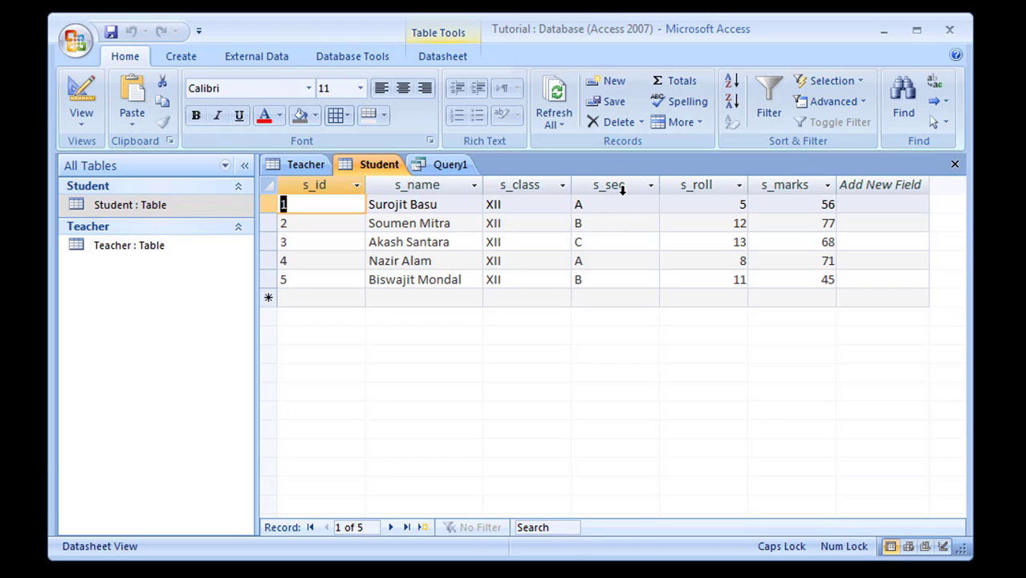
click(443, 169)
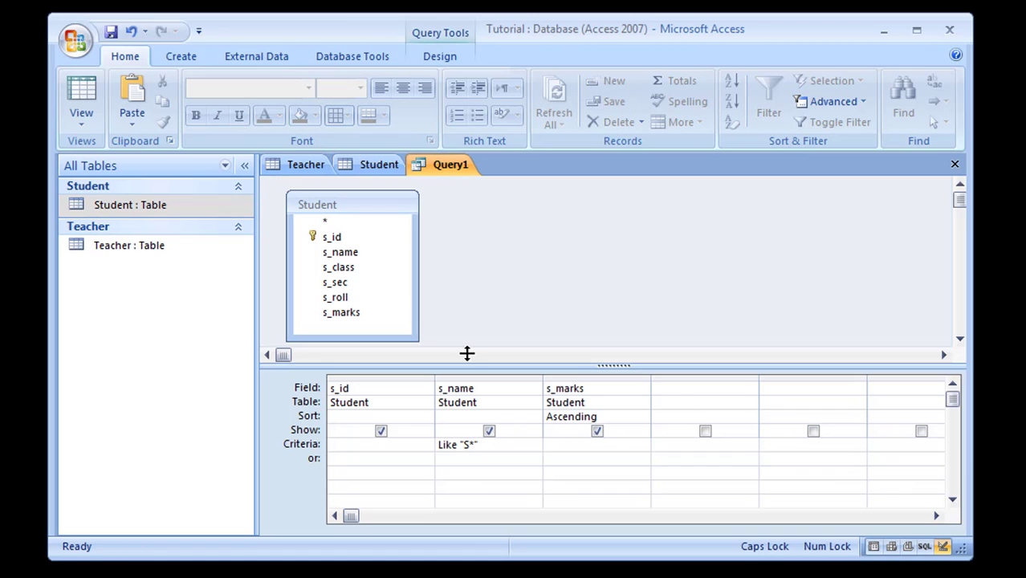
drag(329, 283, 669, 387)
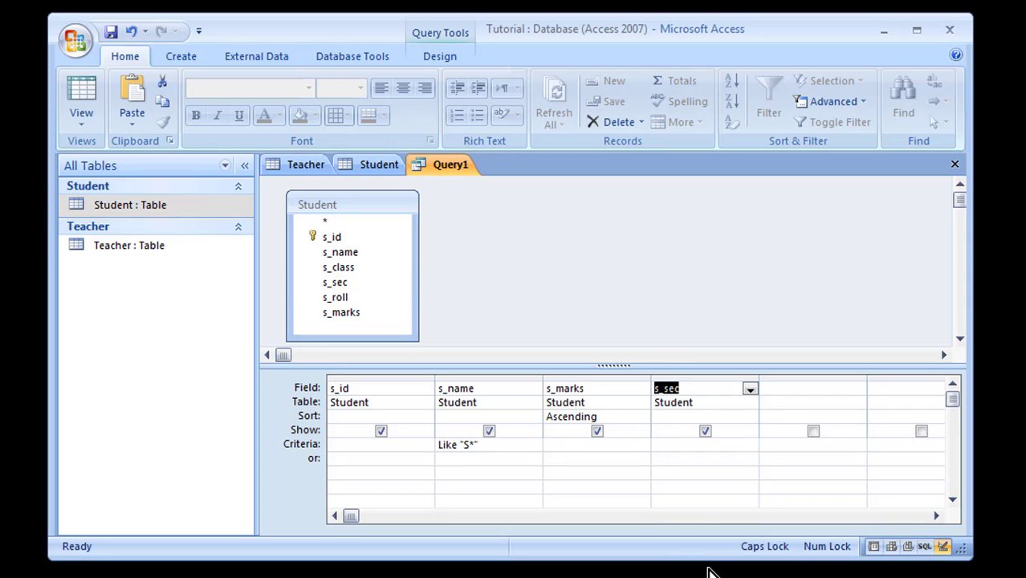
click(598, 388)
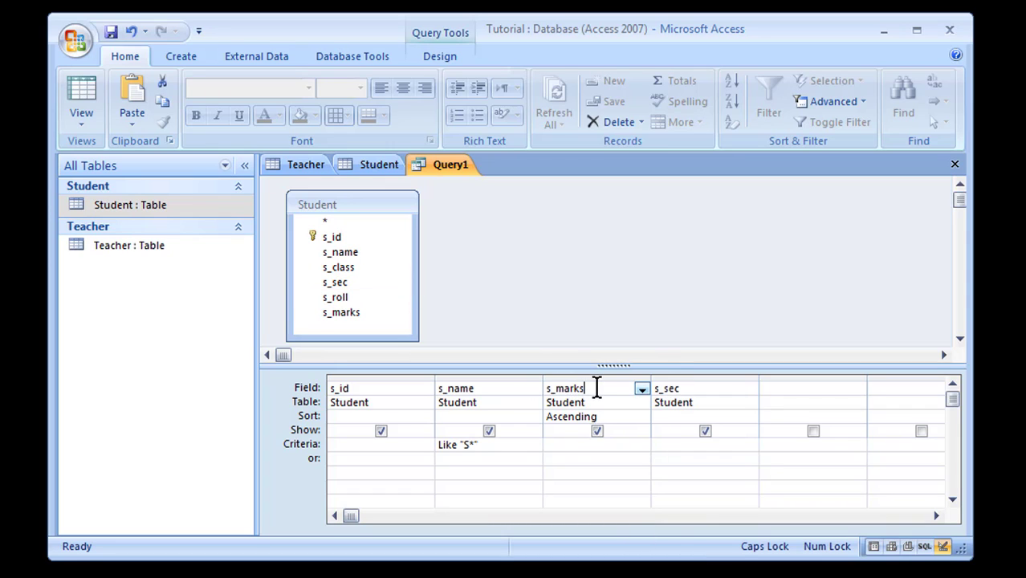
click(642, 389)
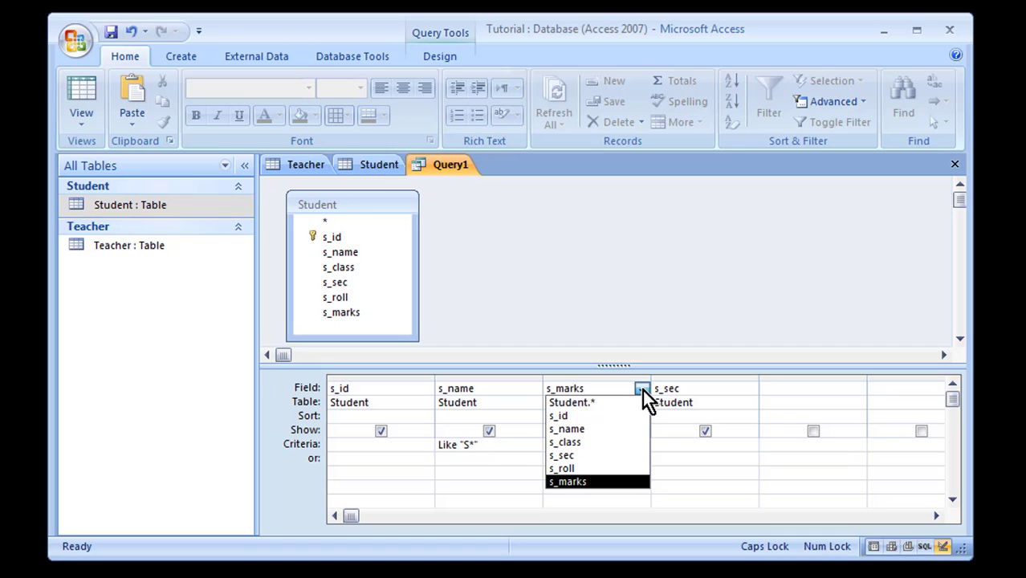
click(607, 455)
click(749, 388)
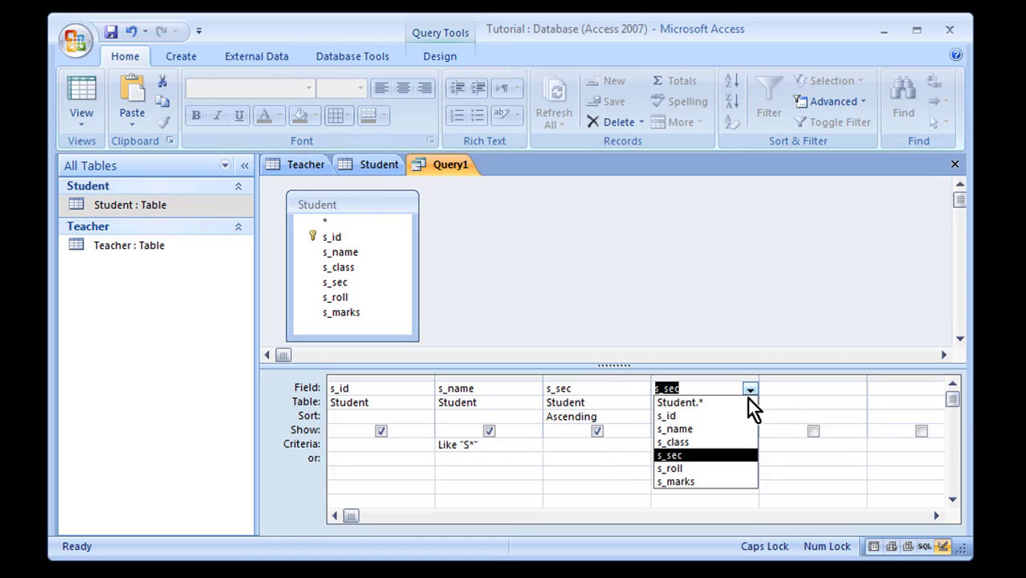
click(702, 480)
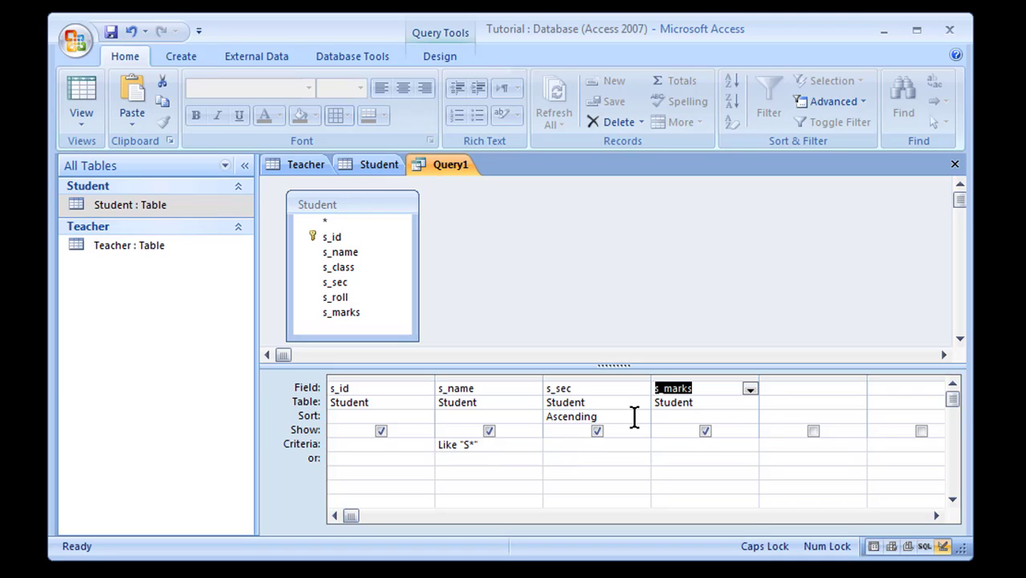
- Remove the sort order from the s_sec column and sort s_marks in ascending order
click(642, 417)
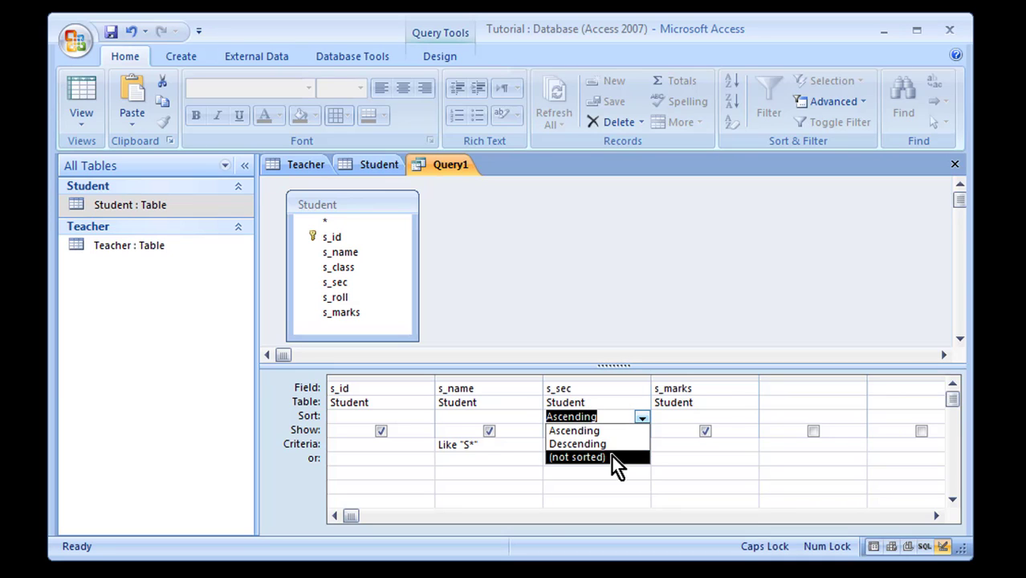
key(BackSpace)
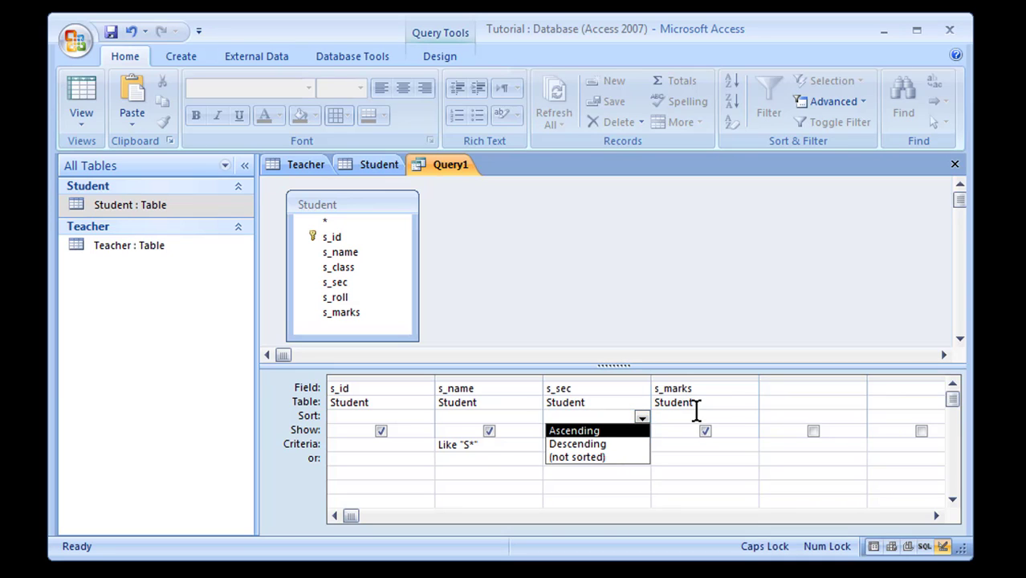
click(699, 414)
click(750, 416)
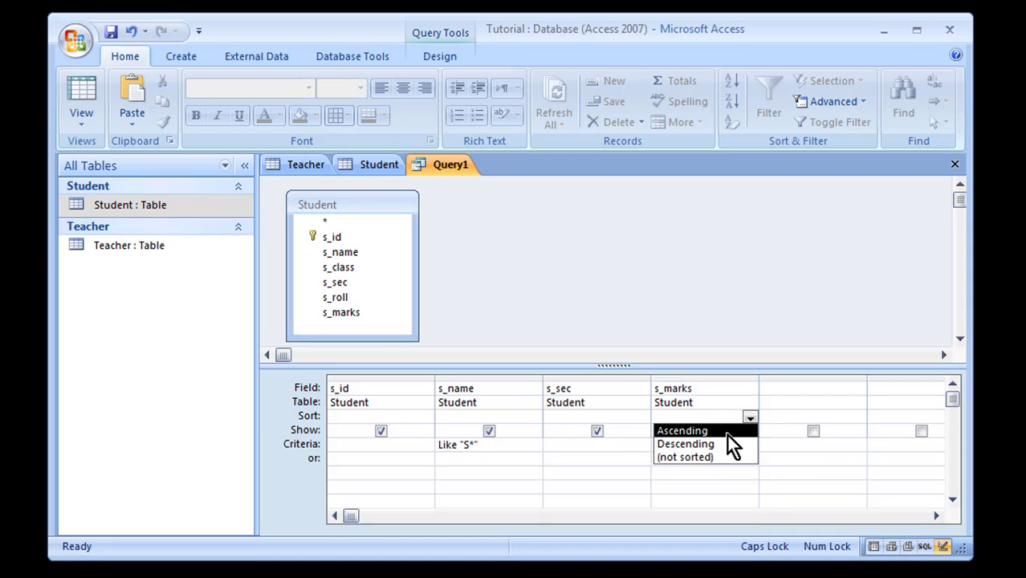
click(725, 432)
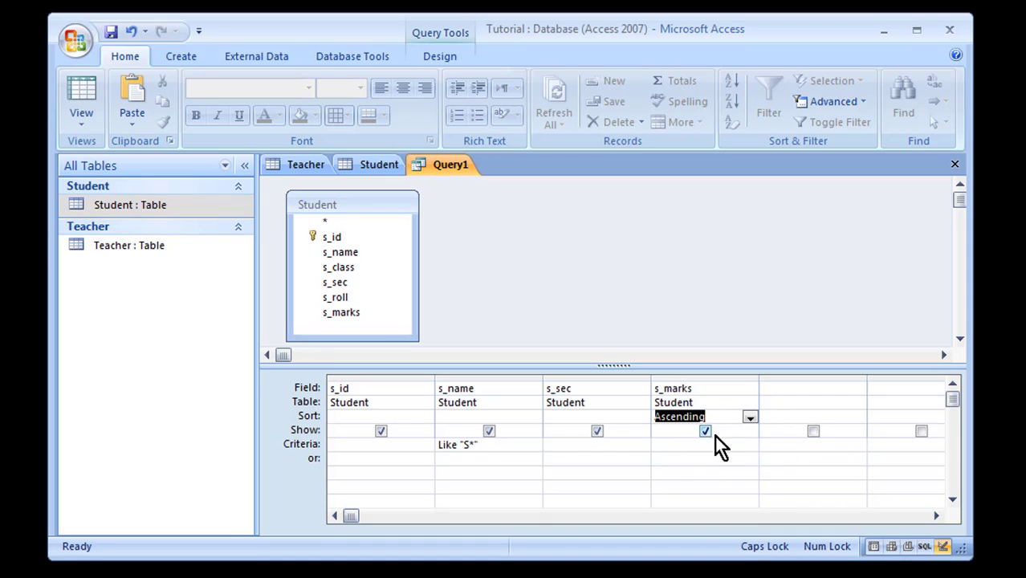
- Set the s_sec criterion to "A"
click(564, 447)
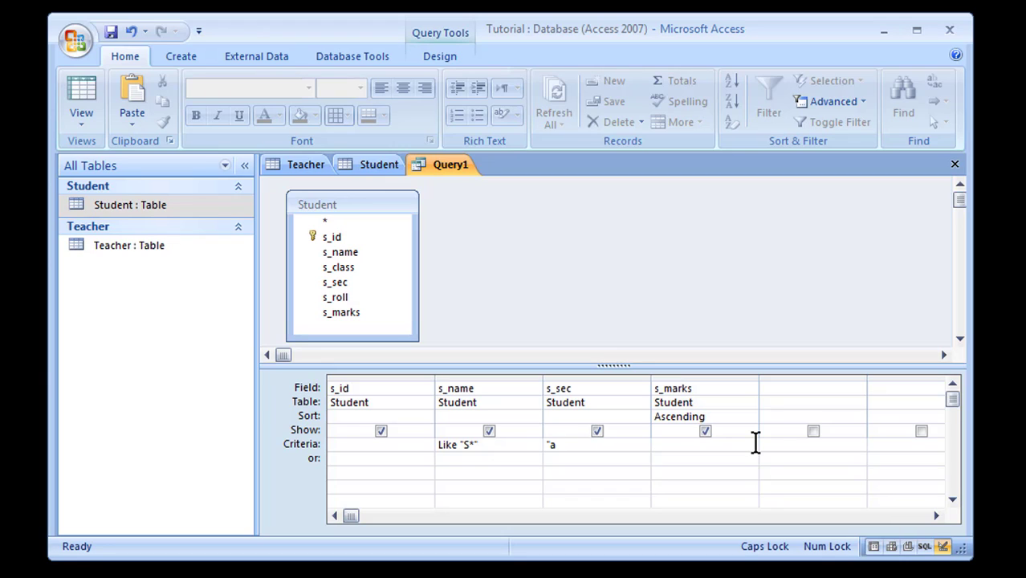
text("a)
key(BackSpace)
text(A")
- Select the first record in the Student table to compare it with the criteria, and return to Query1
click(369, 163)
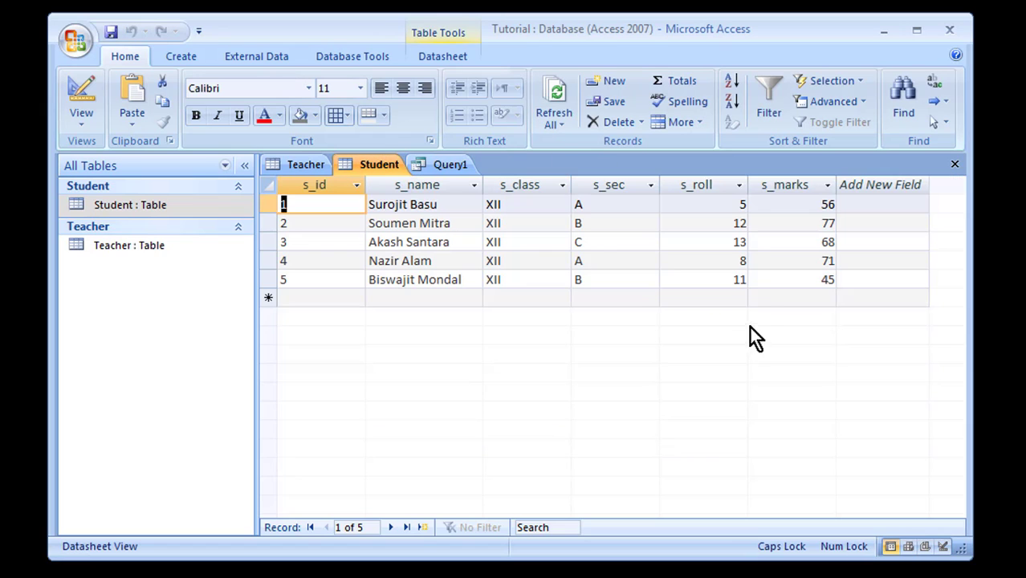
click(271, 205)
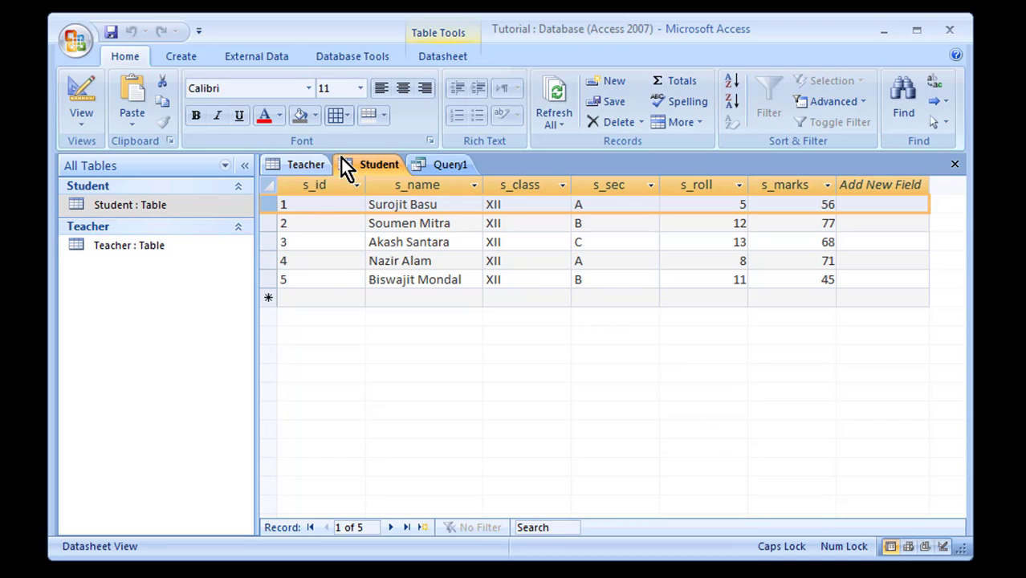
click(444, 166)
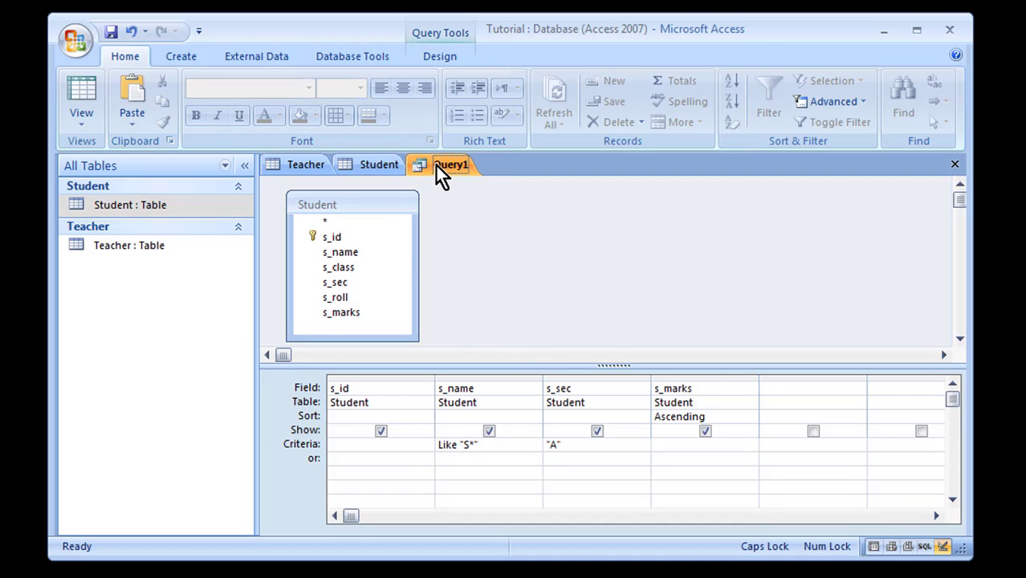
- Run the query and select the first record in its results
click(439, 57)
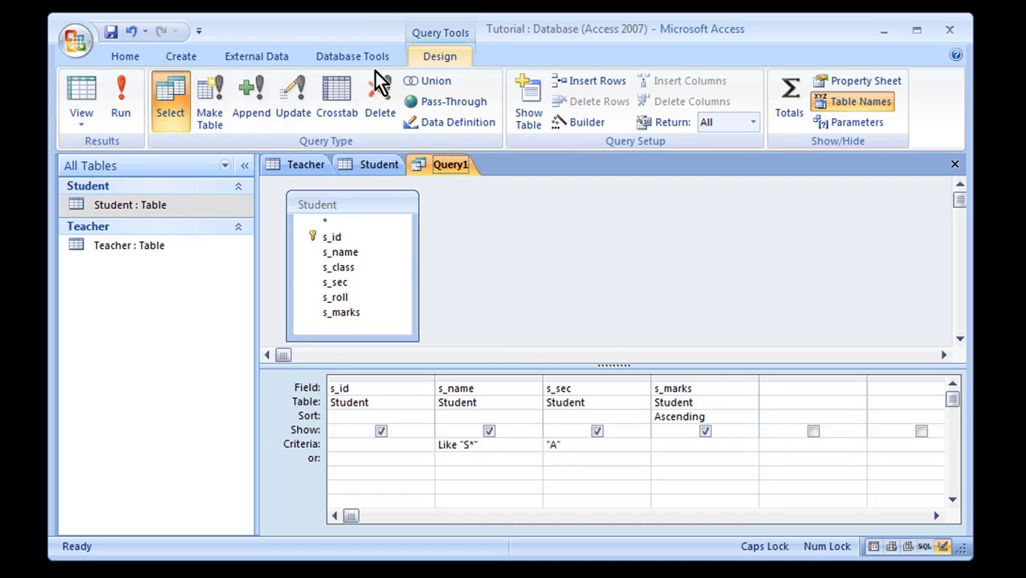
click(120, 104)
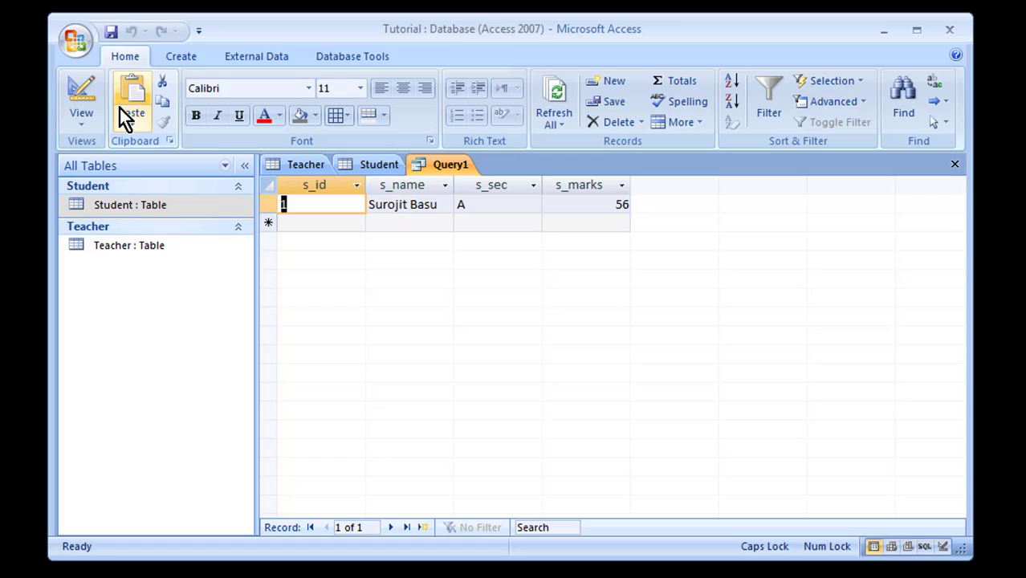
click(272, 203)
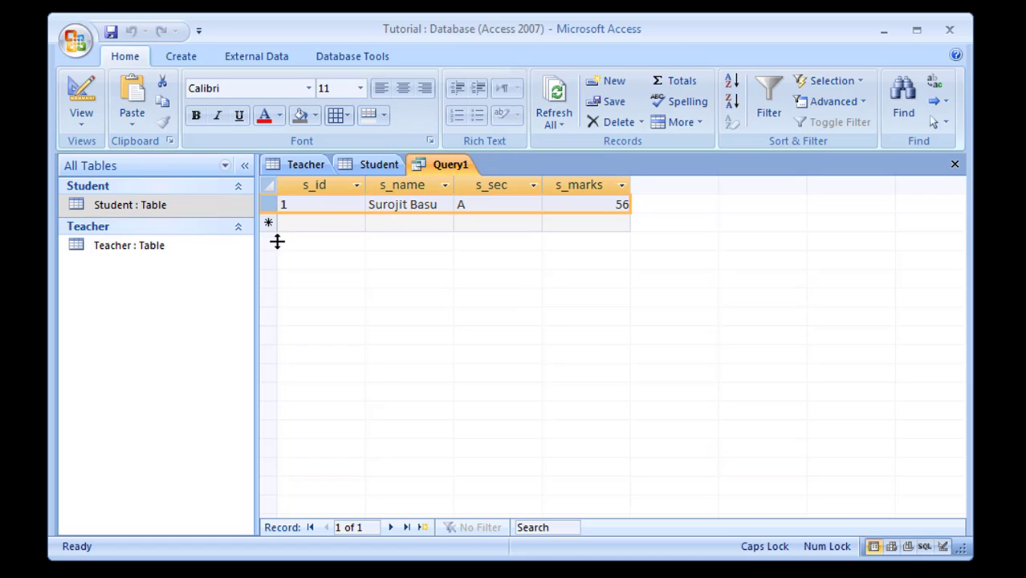
- Examine the WHERE clause in SQL View, highlighting both conditions and the AND operator, and return to Design View through the datasheet
click(76, 117)
click(96, 280)
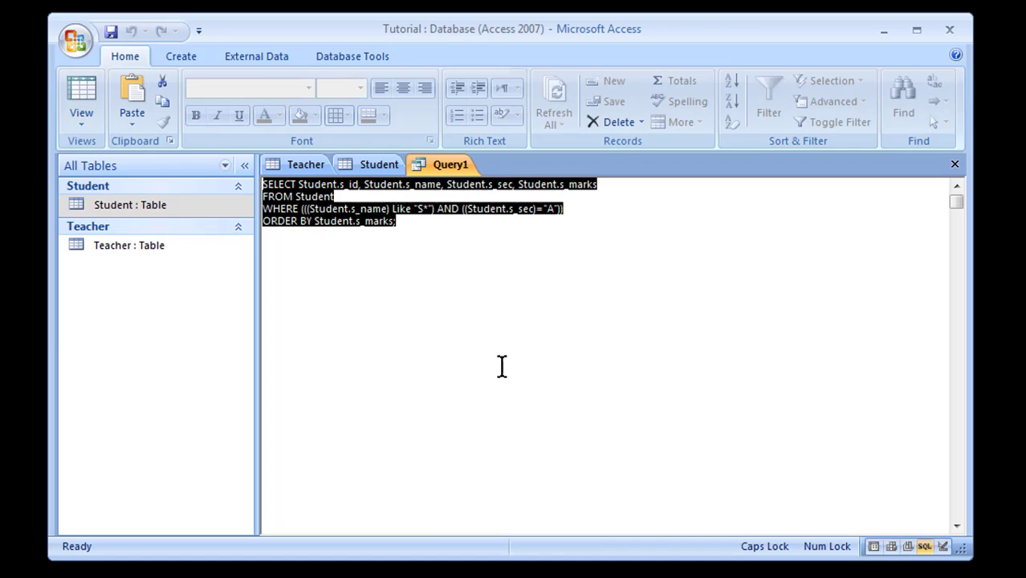
double_click(448, 209)
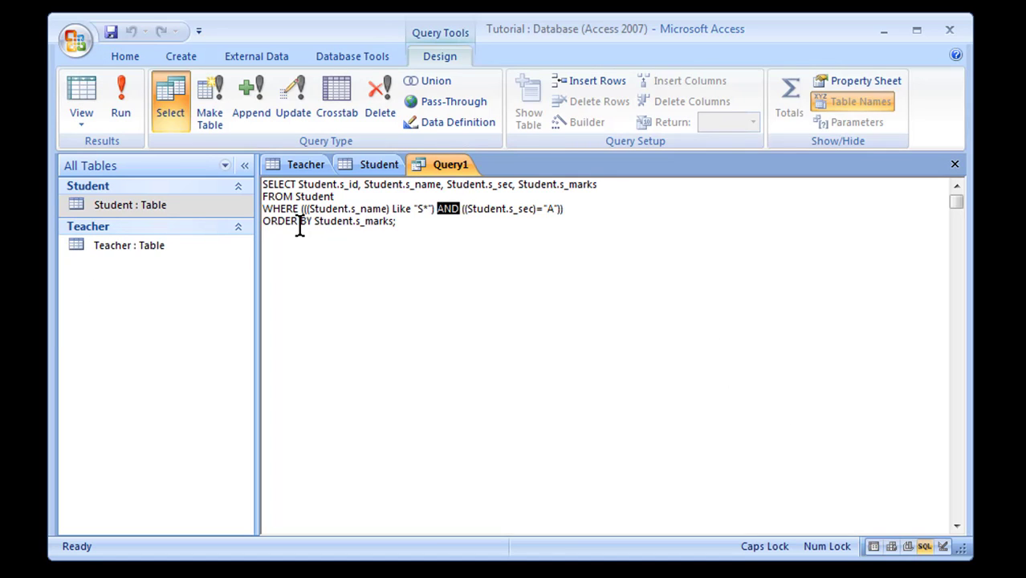
drag(301, 209, 566, 210)
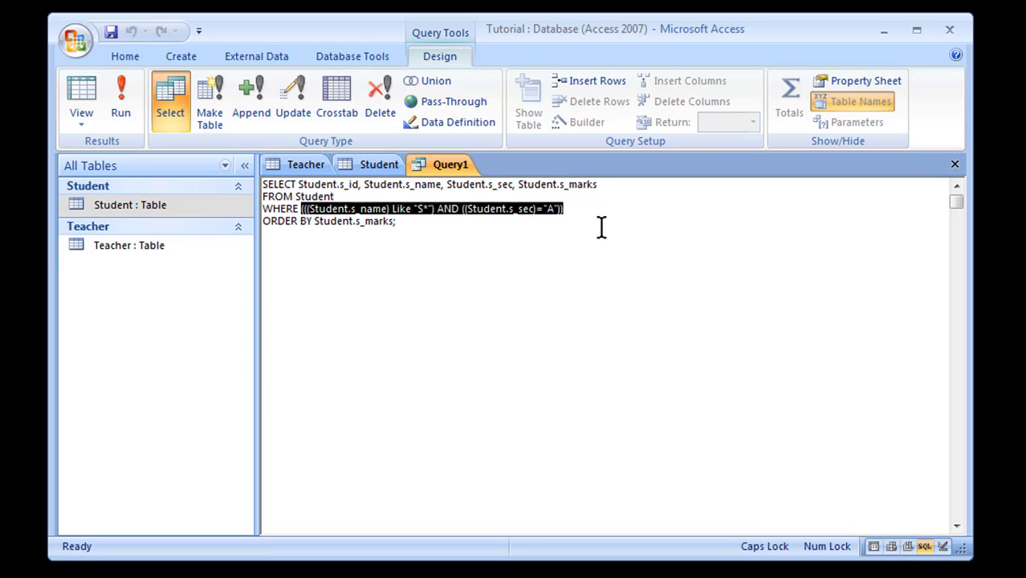
double_click(447, 209)
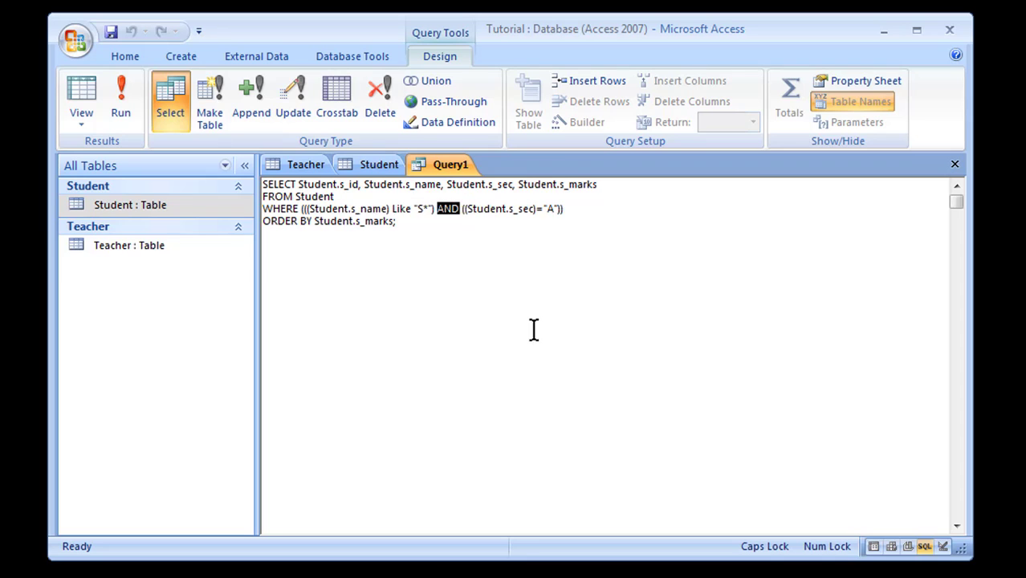
click(83, 110)
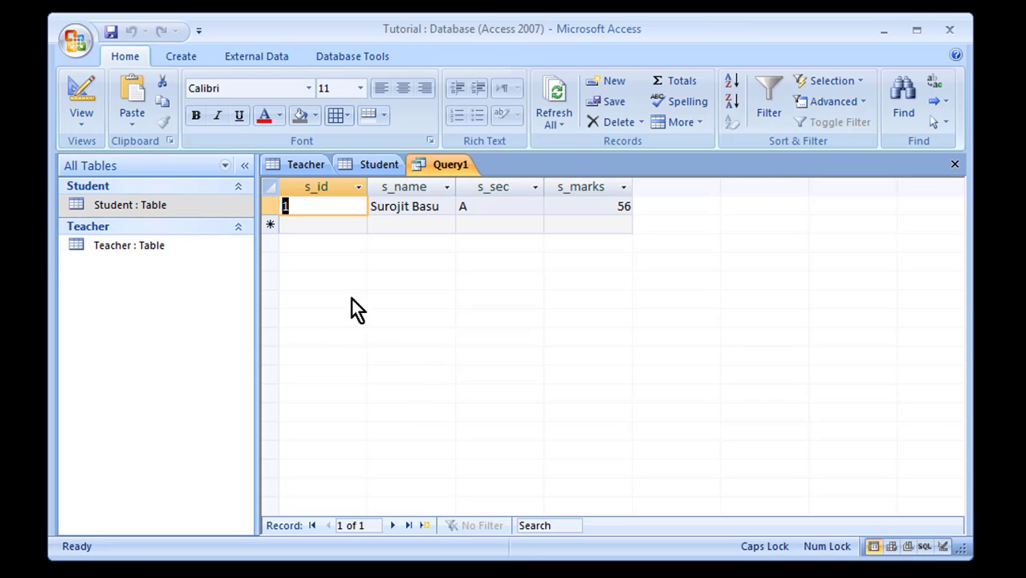
click(80, 100)
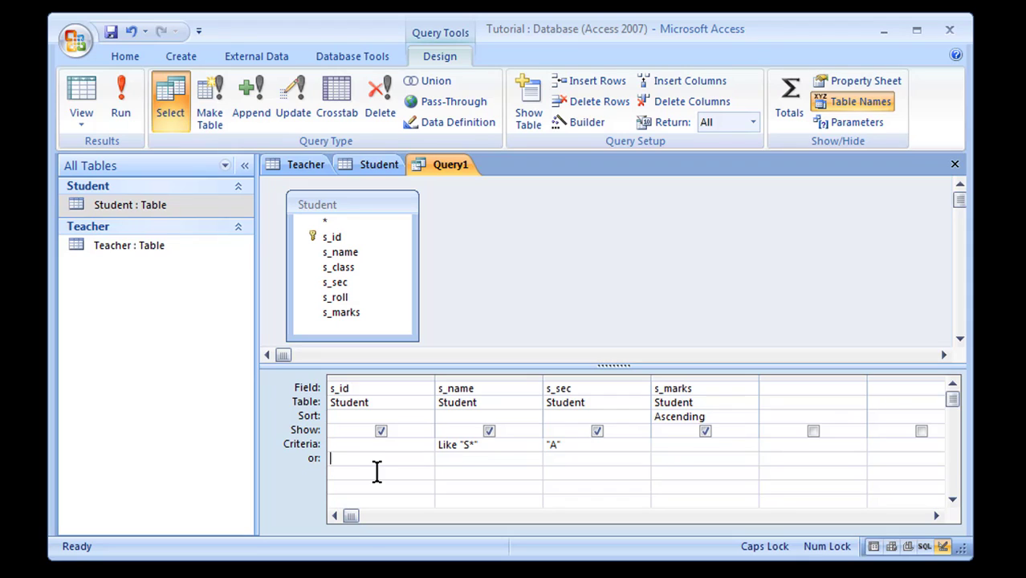
- Remove the "A" criterion from the s_sec column, keeping the s_name criterion, and run the query
click(465, 460)
click(348, 461)
drag(562, 443, 500, 444)
key(Delete)
click(111, 99)
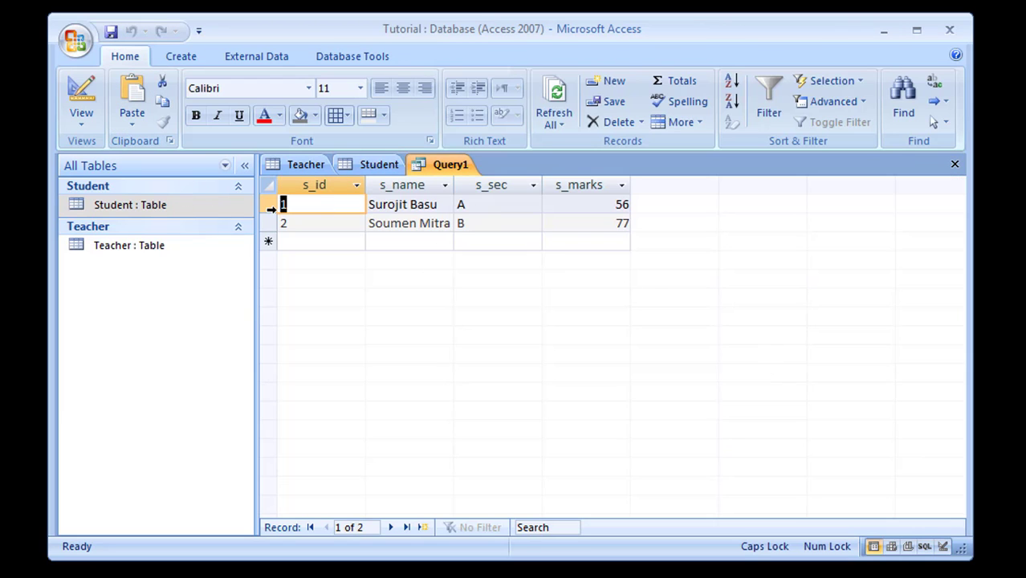
- Compare the two result records by selecting both, highlight the first record's s_sec value and its row, and return to Design View
drag(271, 206, 270, 224)
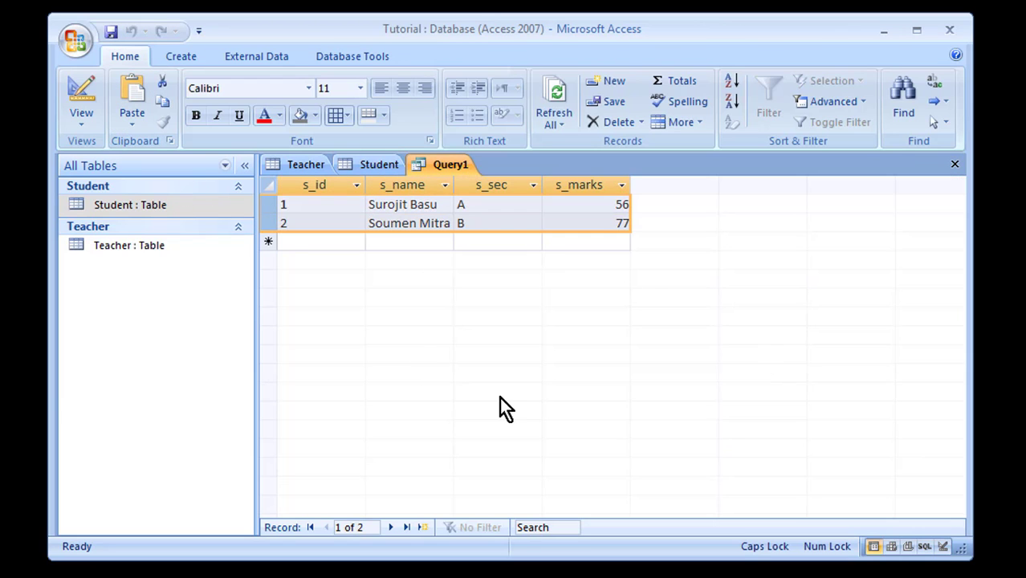
click(472, 205)
drag(472, 205, 459, 205)
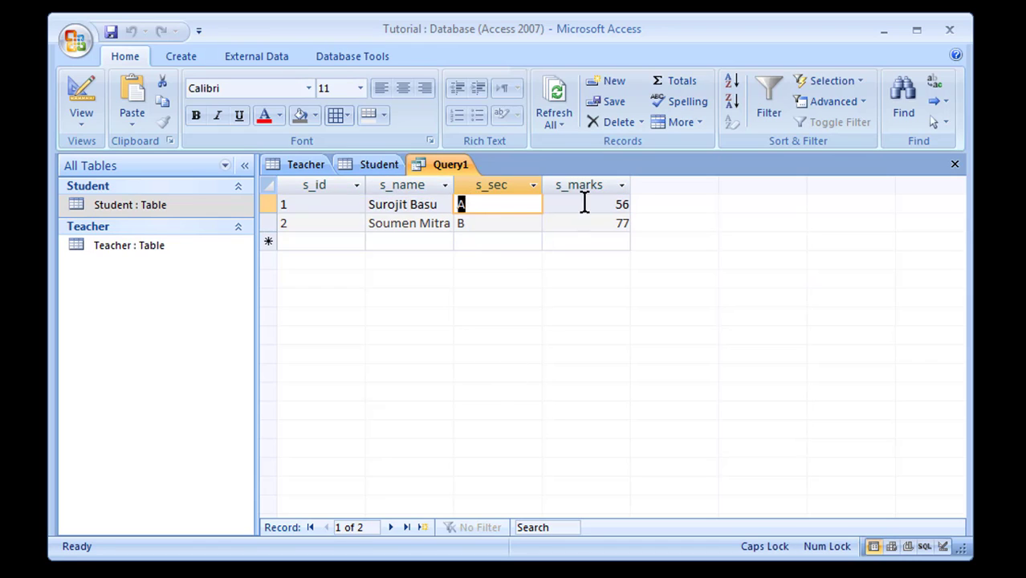
click(267, 204)
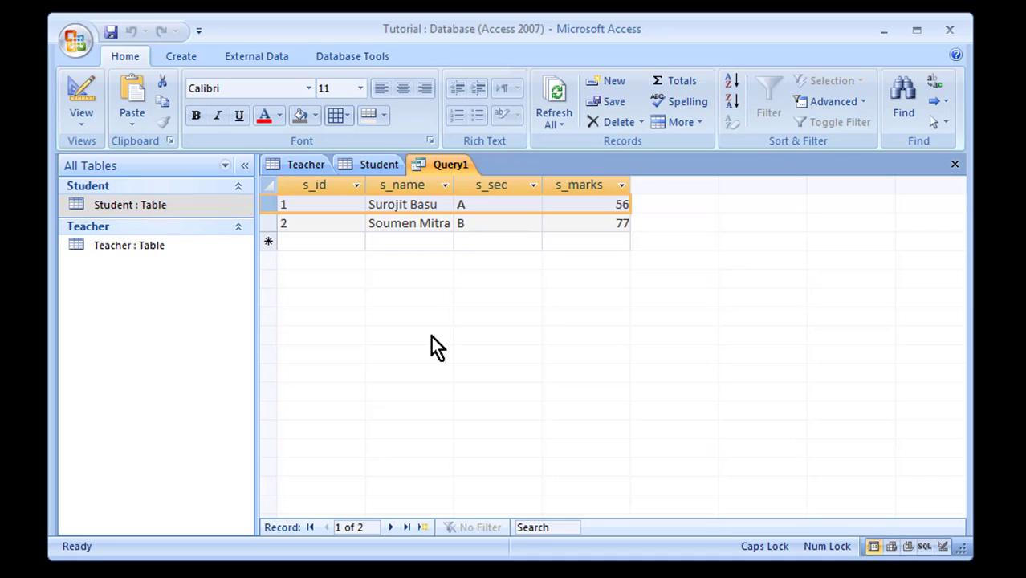
click(83, 94)
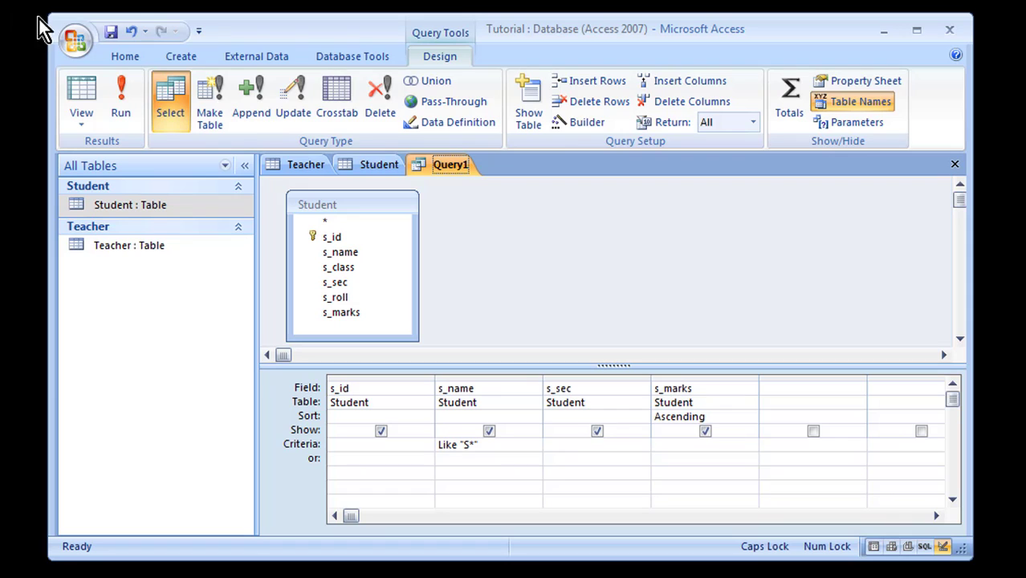
- Save the query under the name Test
click(110, 32)
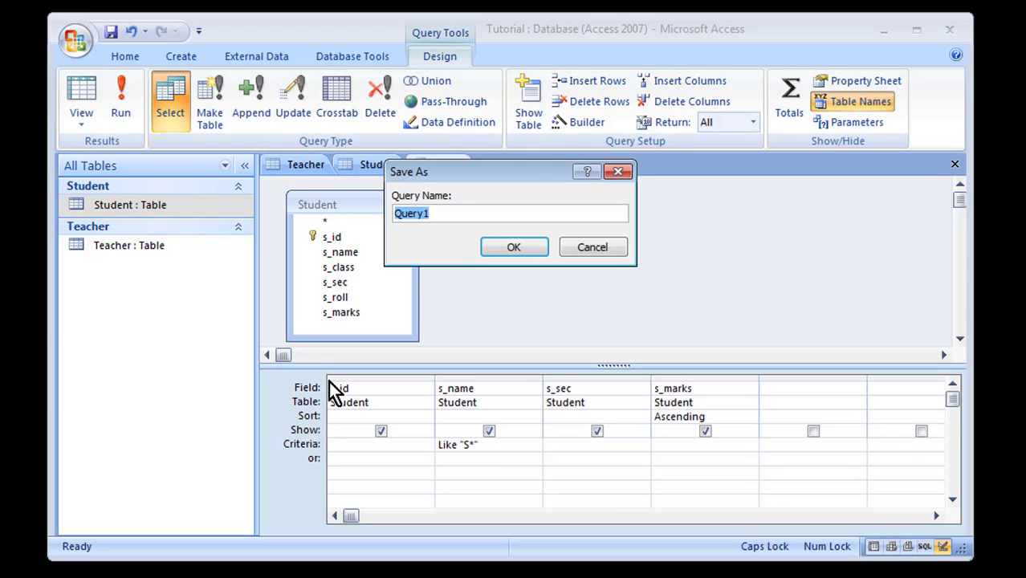
drag(431, 173, 434, 224)
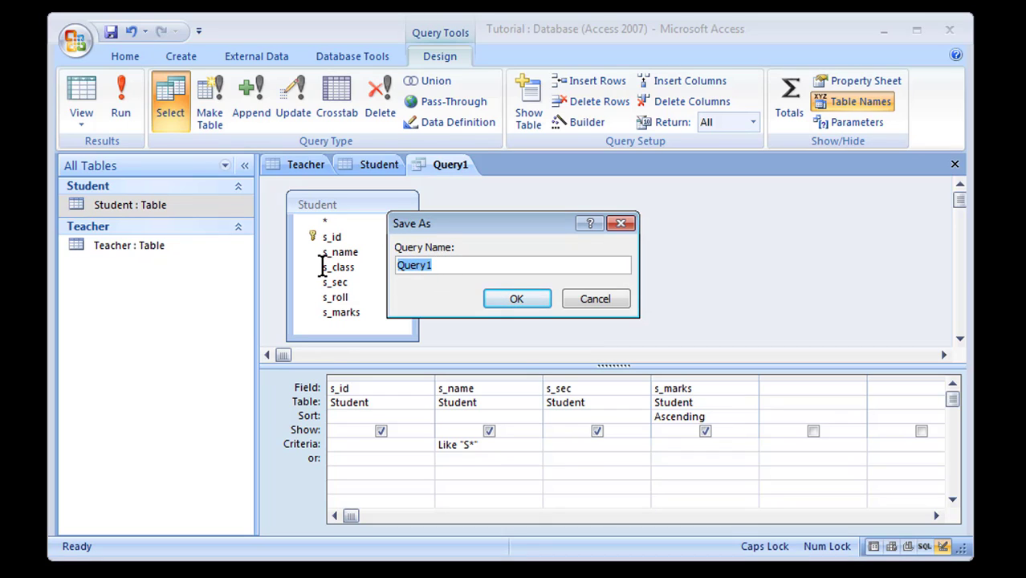
text(tEXT)
key(BackSpace)
key(BackSpace)
key(BackSpace)
key(BackSpace)
key(Caps_Lock)
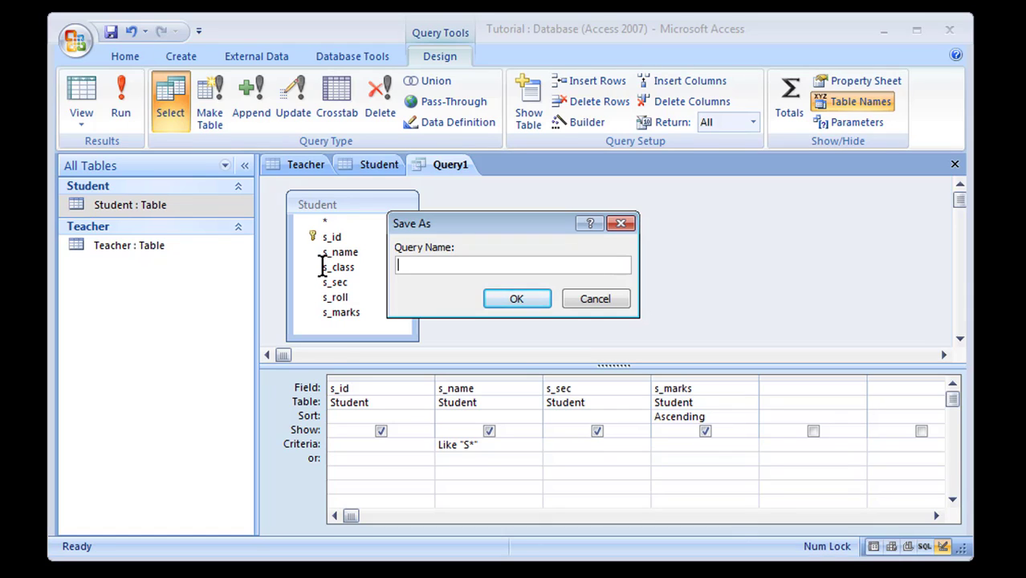
text(Test)
click(516, 305)
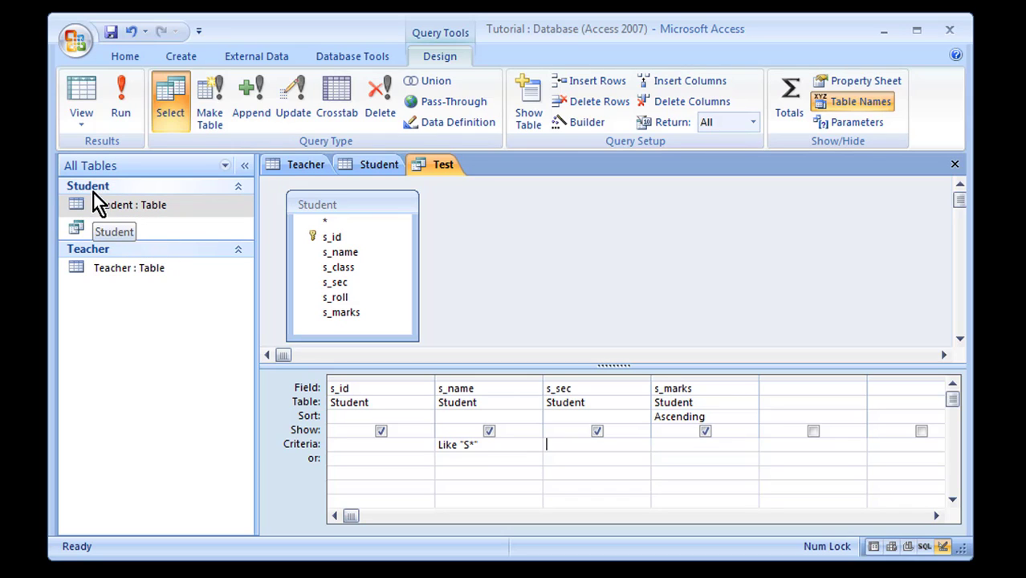
- Select the saved Test query in the Student group and display the commands for creating database objects
click(111, 233)
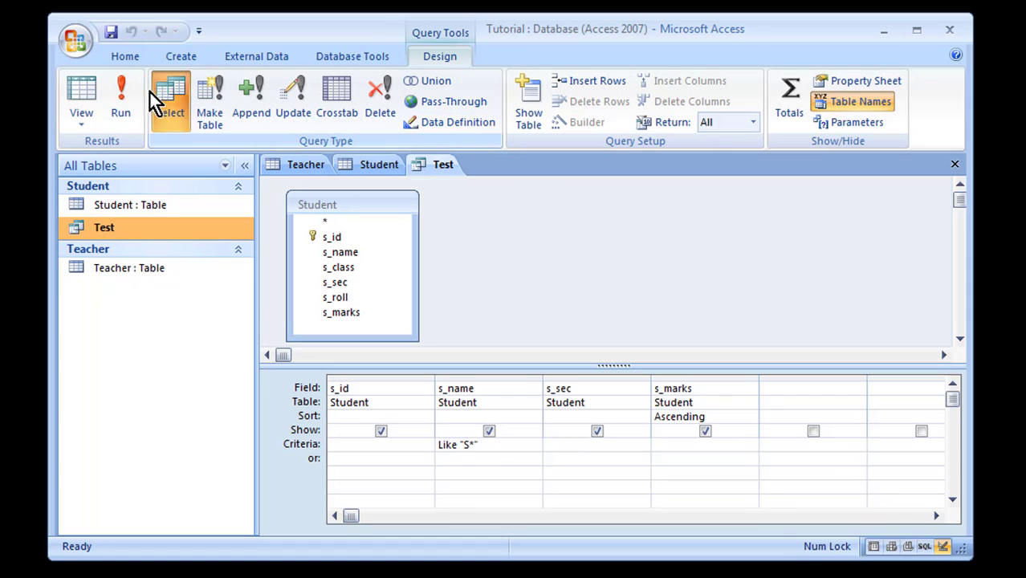
click(124, 58)
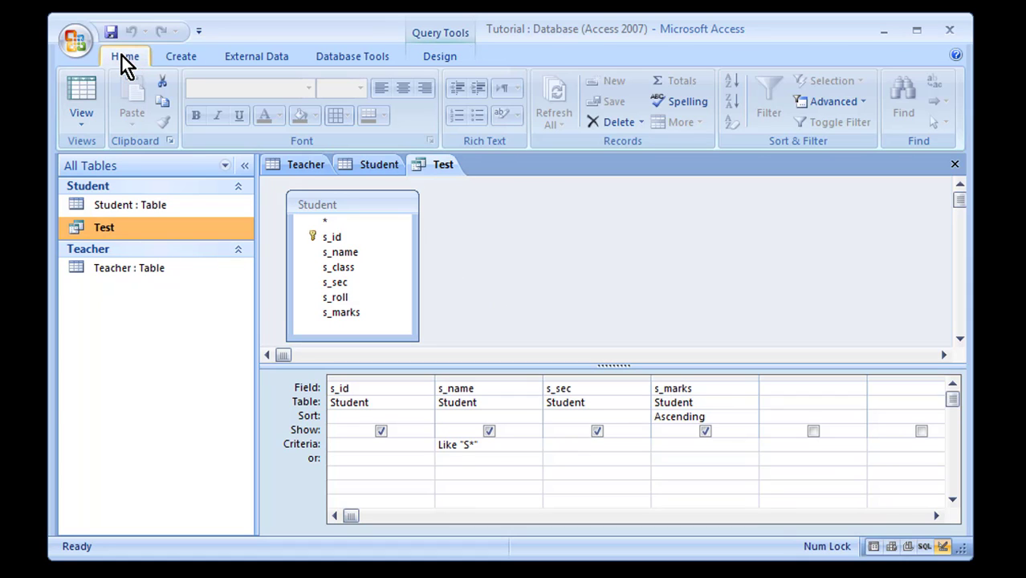
click(182, 57)
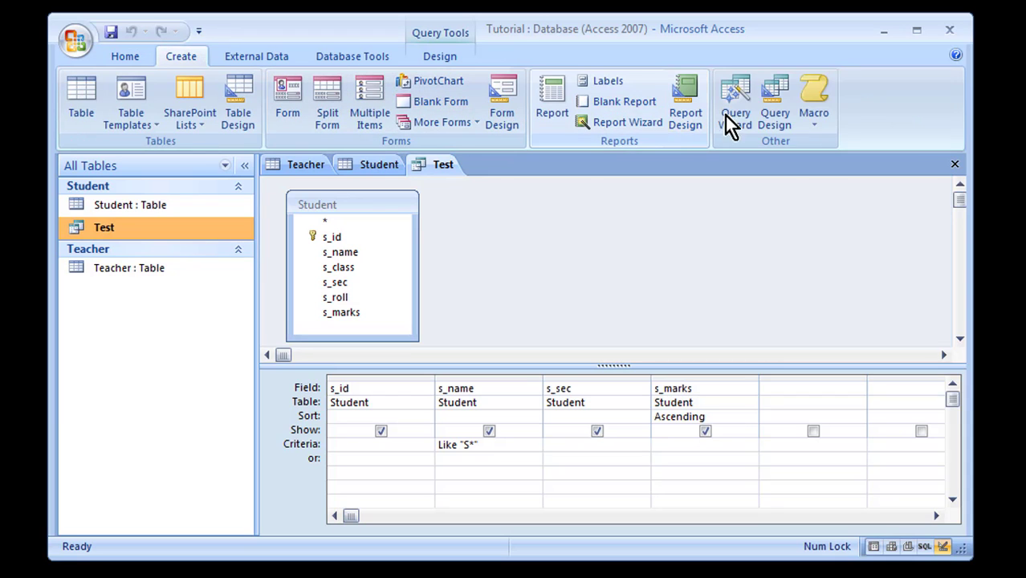